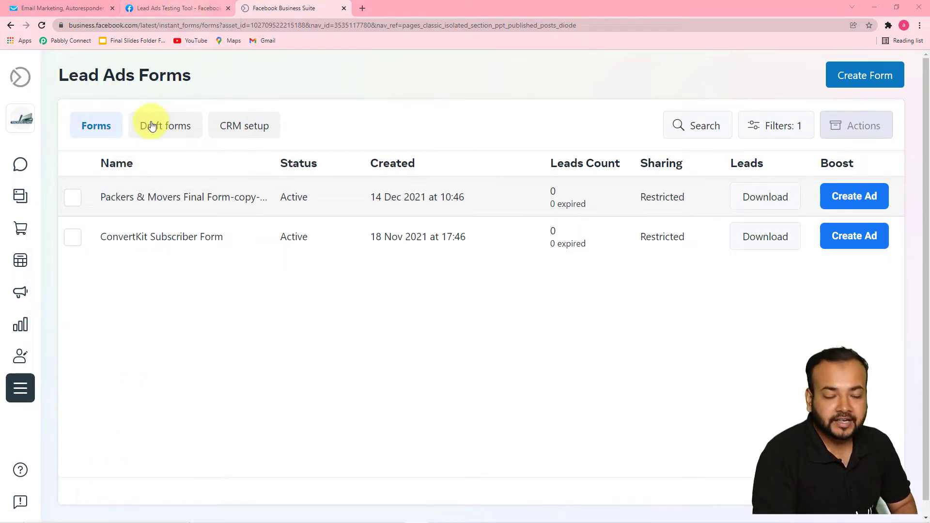
# In the Lead Ads Testing Tool, preview the Packers & Movers form and show its service type options
pyautogui.click(155, 8)
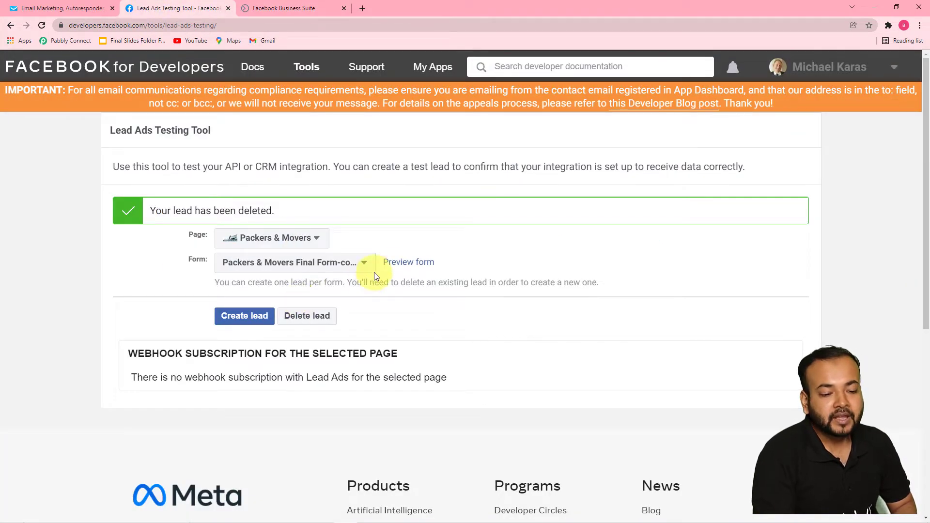
pyautogui.click(404, 264)
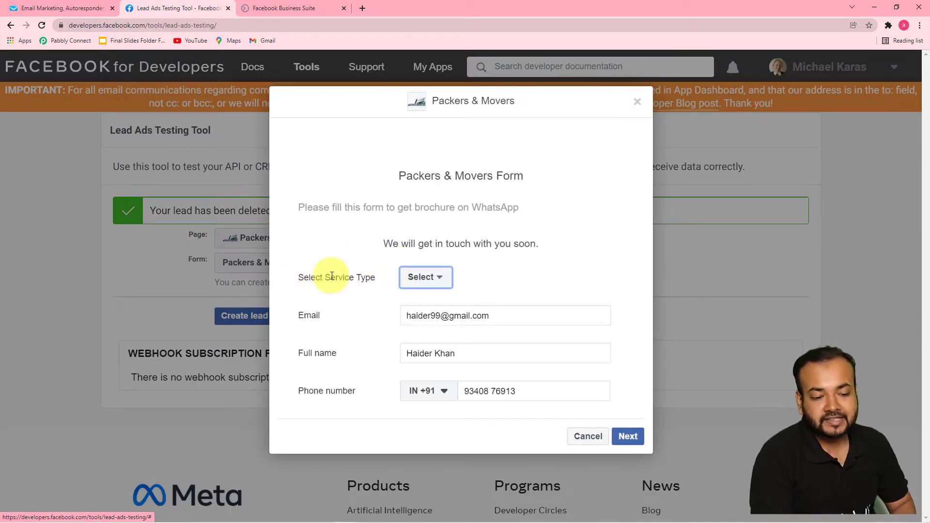
pyautogui.click(427, 276)
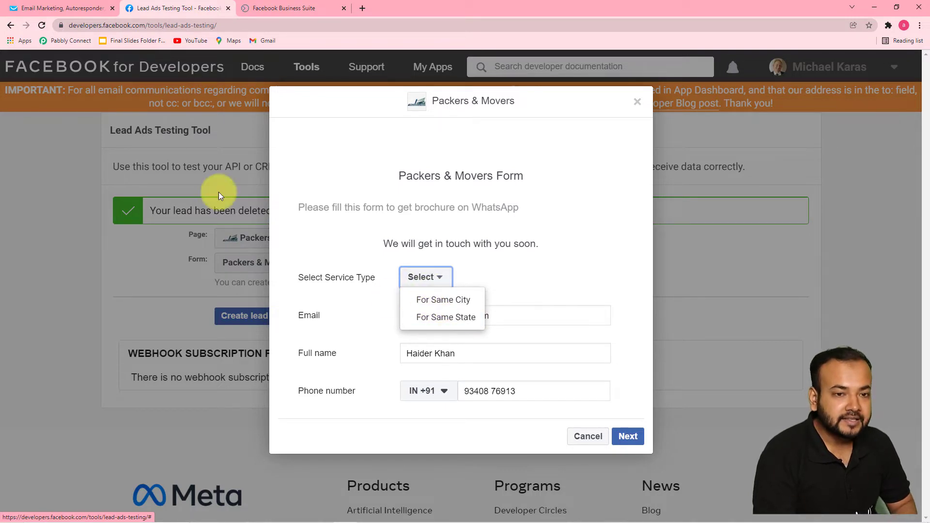
# Open the tag list in GetResponse and compare its tags with the service type options of the Facebook form
pyautogui.click(39, 8)
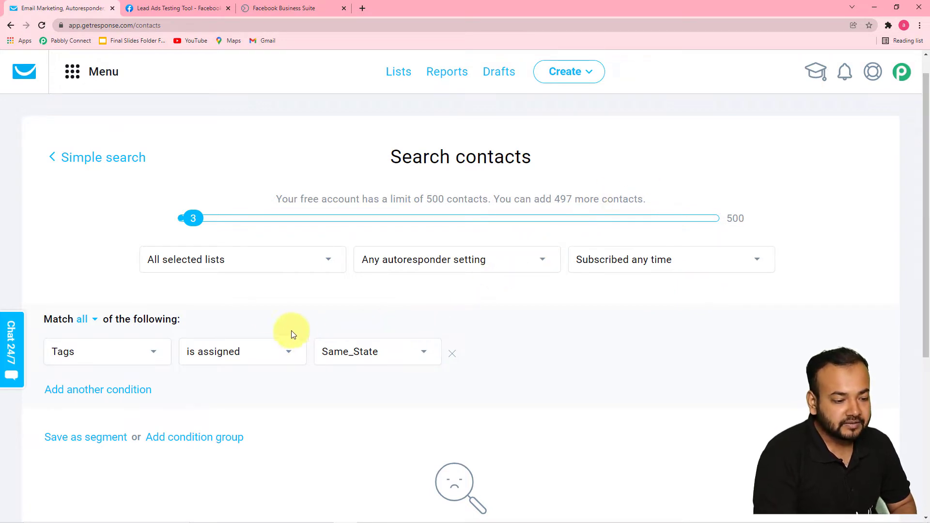
pyautogui.click(75, 164)
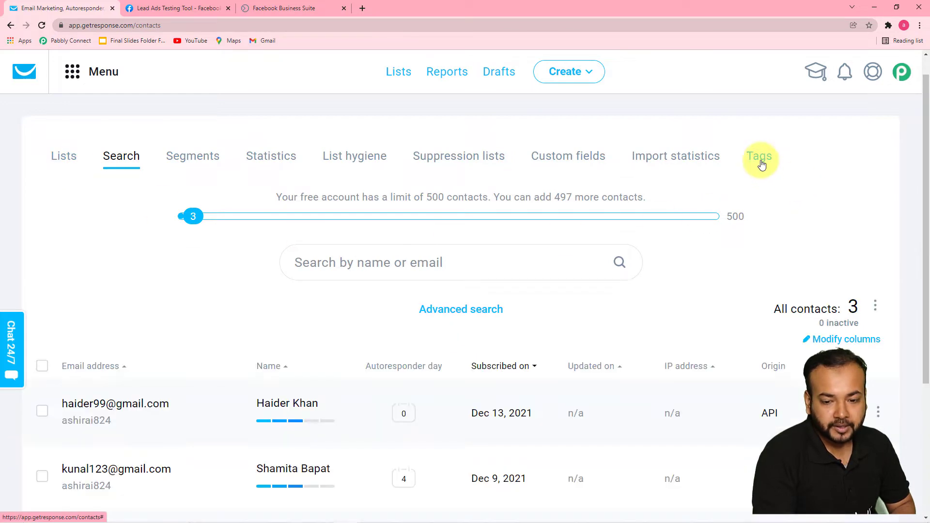
pyautogui.click(760, 162)
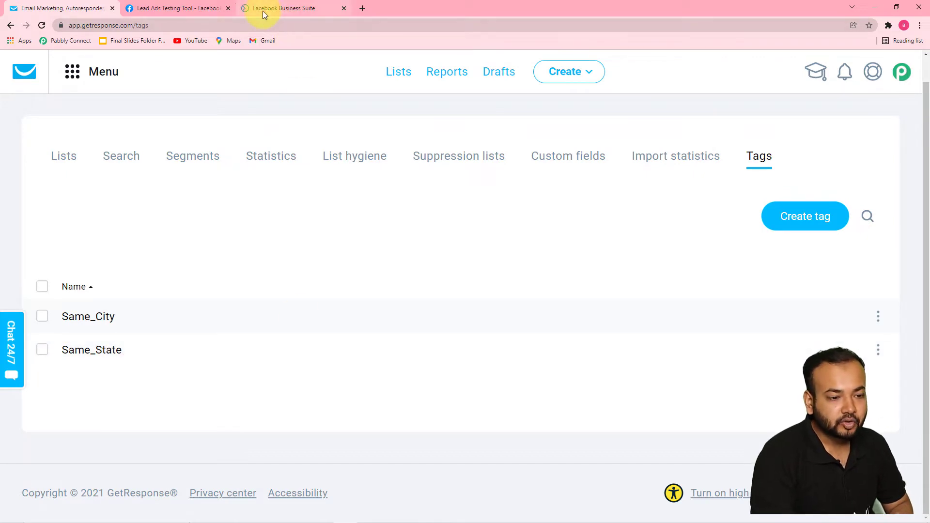
pyautogui.click(186, 6)
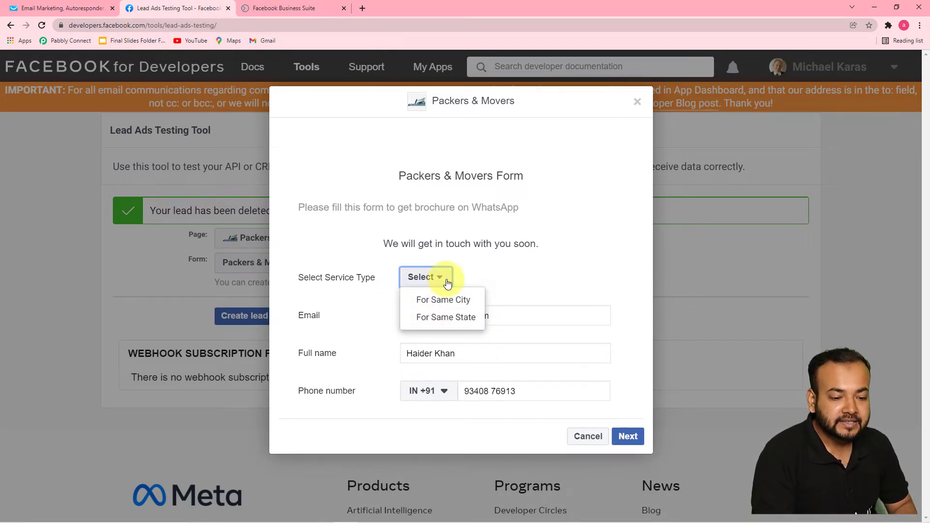
pyautogui.click(66, 8)
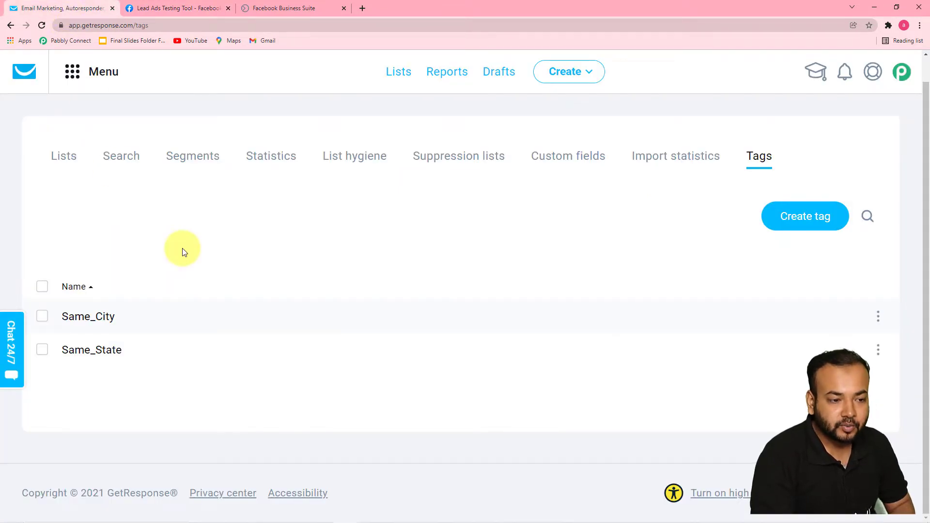
# In the Packers & Movers test form, choose the service type For Same State and enter a different contact email and phone number
pyautogui.click(165, 8)
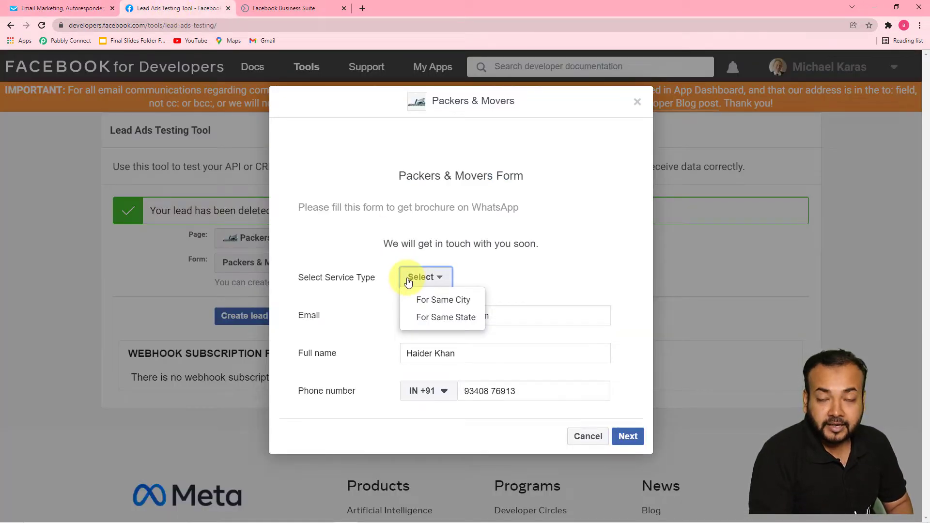
pyautogui.click(449, 320)
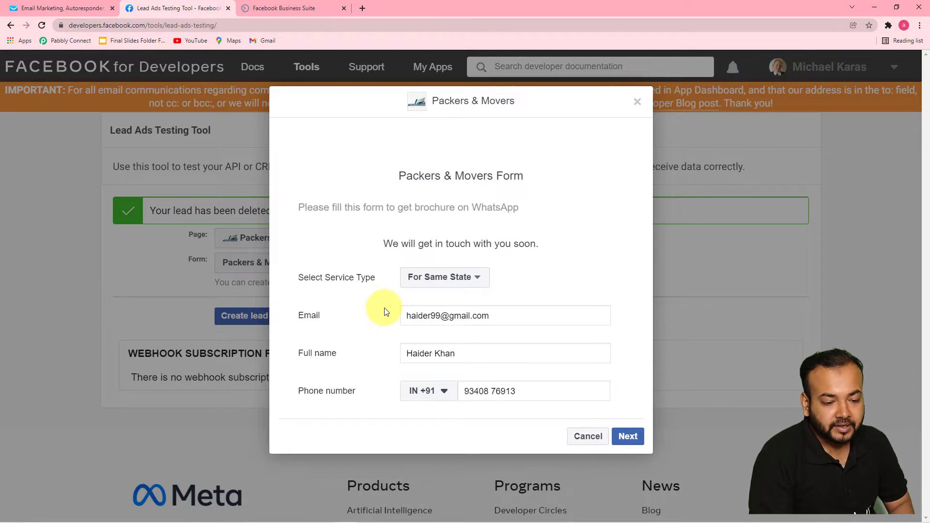
pyautogui.tripleClick(494, 317)
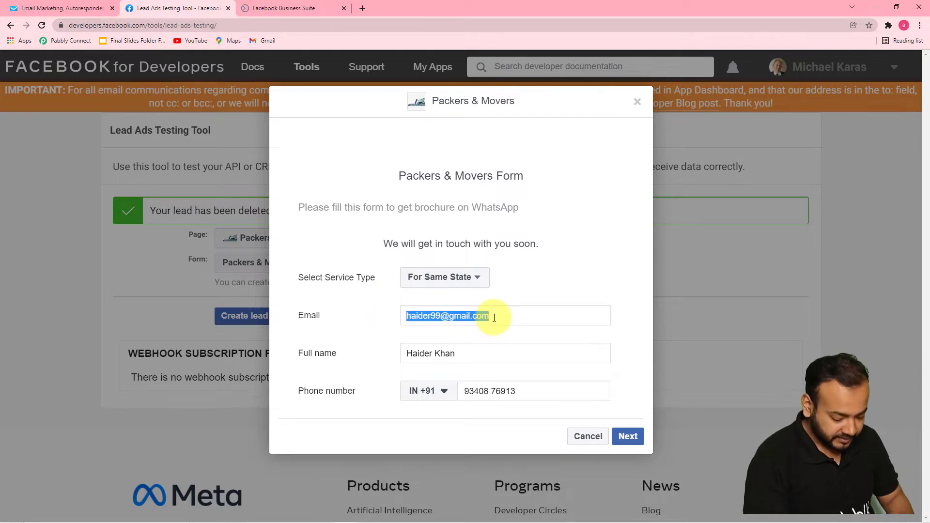
pyautogui.write('a')
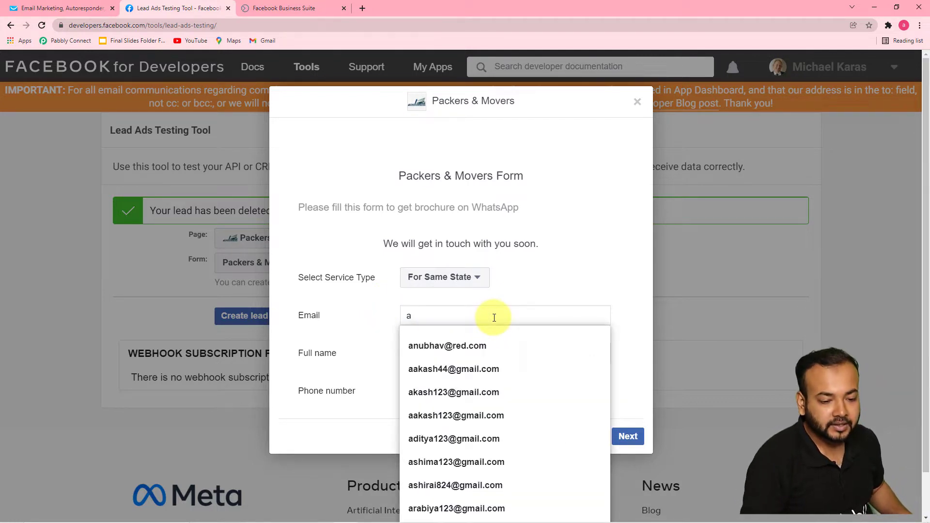
pyautogui.click(473, 346)
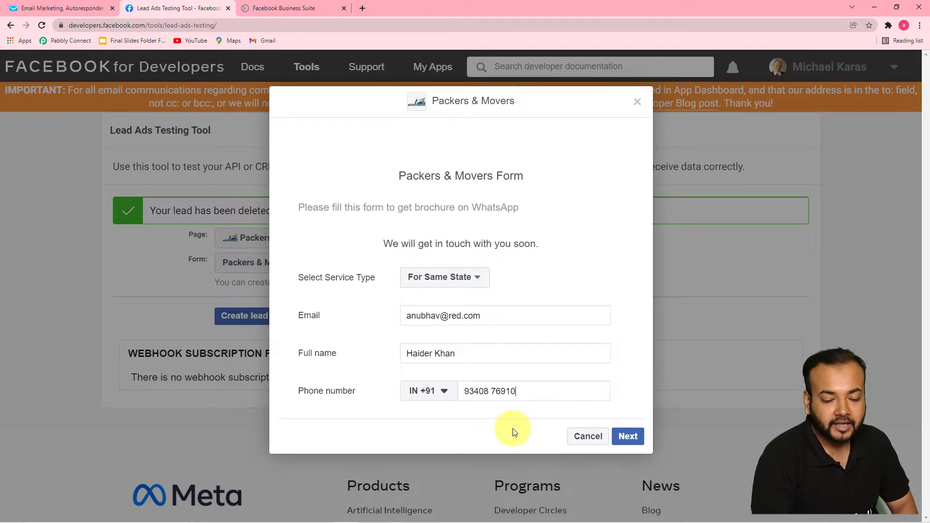
# Submit the test lead, accepting the terms and conditions, and close the completed form
pyautogui.click(628, 437)
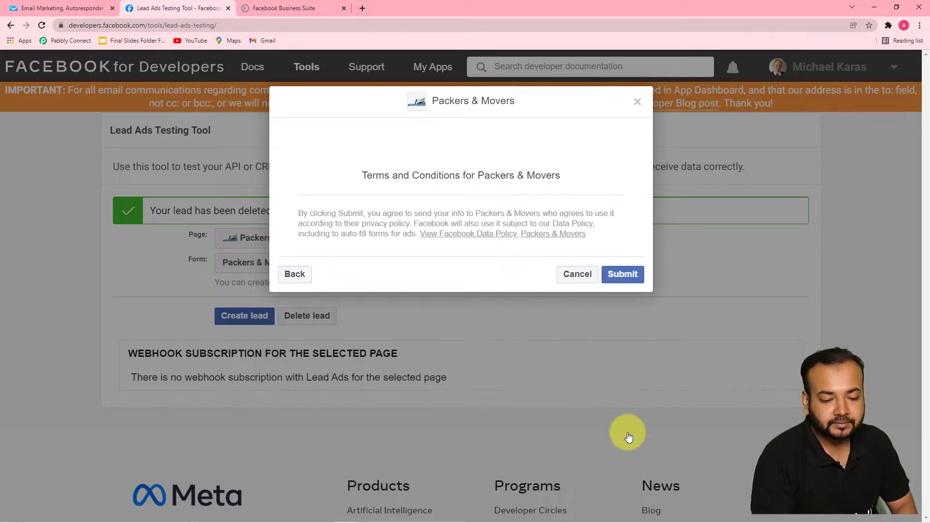
pyautogui.click(630, 278)
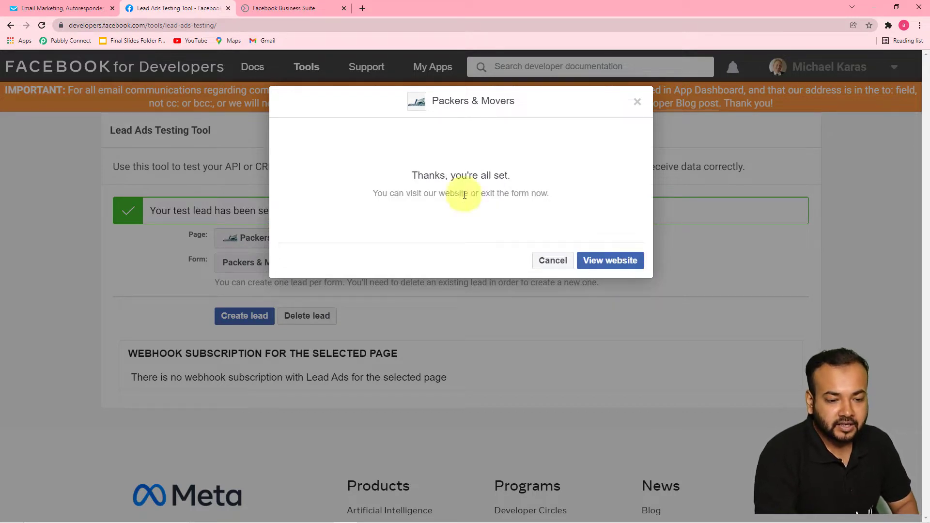
pyautogui.click(637, 102)
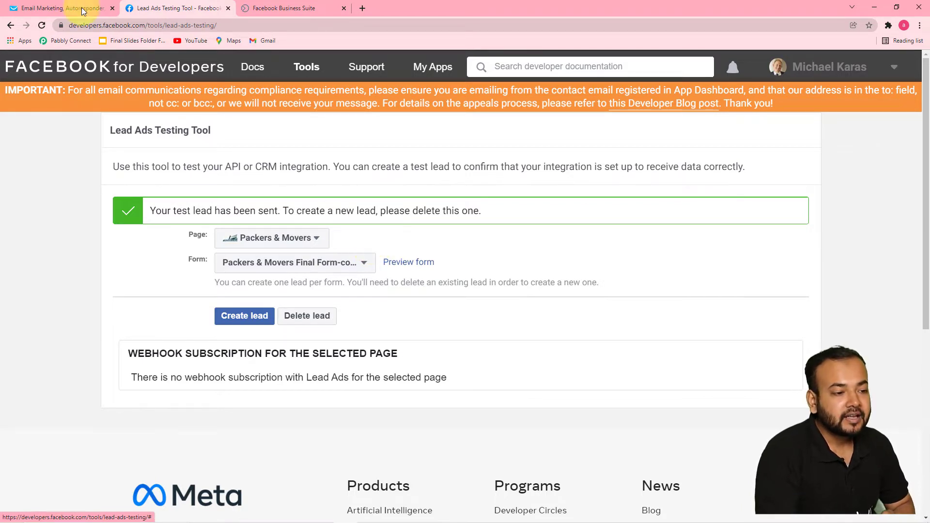
# Switch to GetResponse and show the contacts assigned to the Same_State tag
pyautogui.click(55, 6)
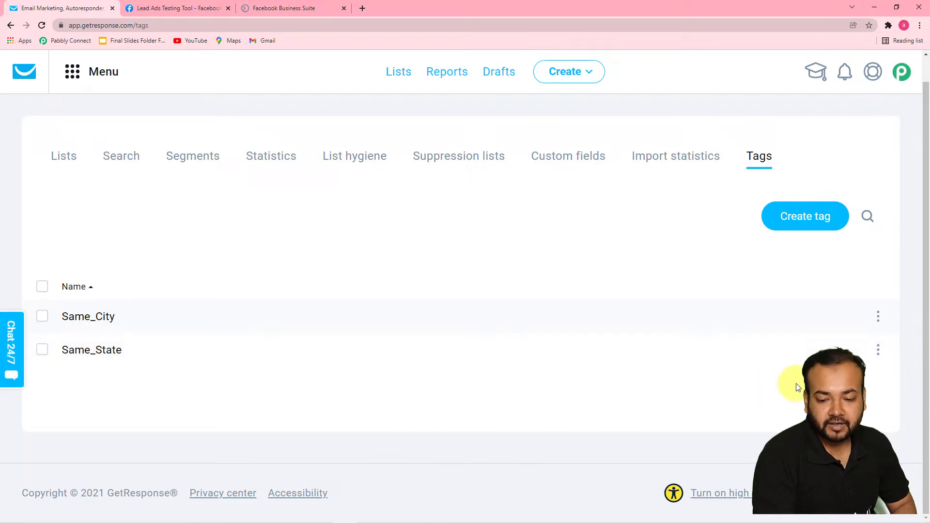
pyautogui.click(877, 350)
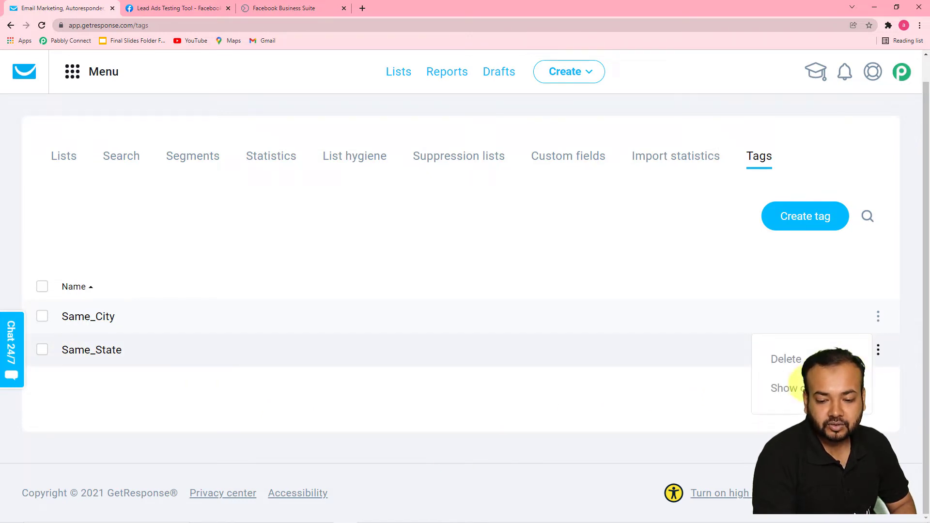
pyautogui.click(790, 388)
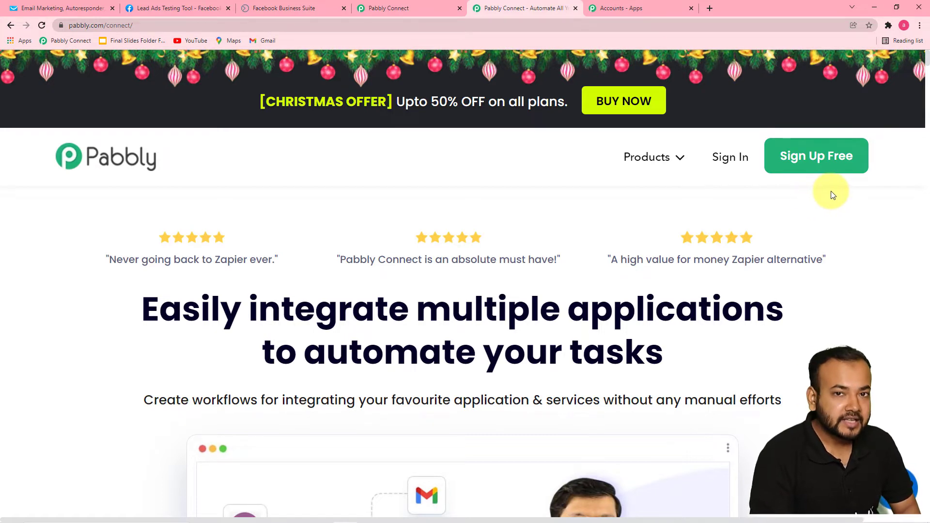
# Switch to the Pabbly Connect dashboard and create a workflow named "Send Facebook Leads to Specific Tags in Getresponse."
pyautogui.click(633, 11)
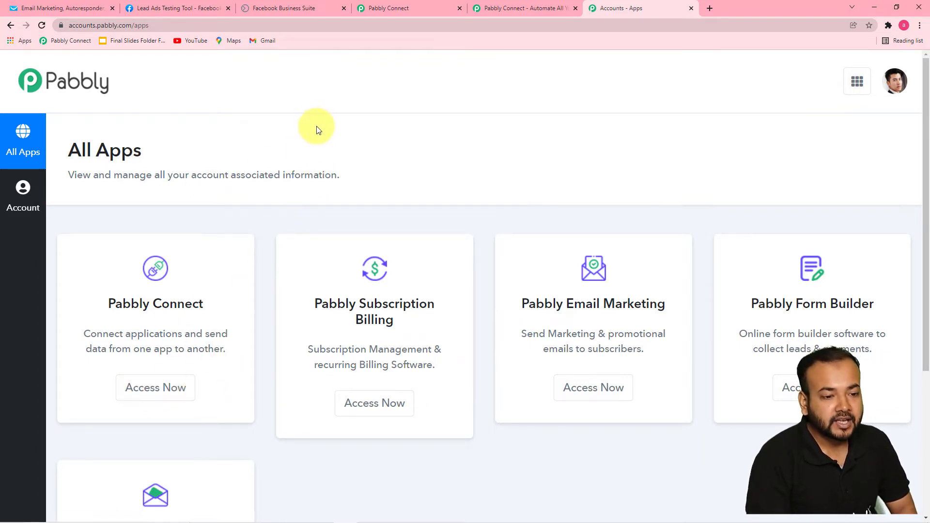
pyautogui.click(379, 13)
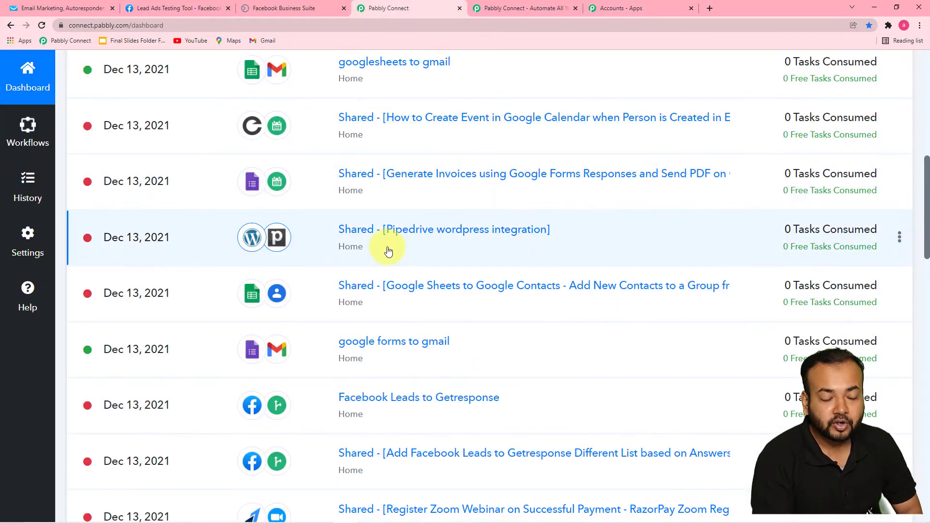
pyautogui.scroll(10, 388, 251)
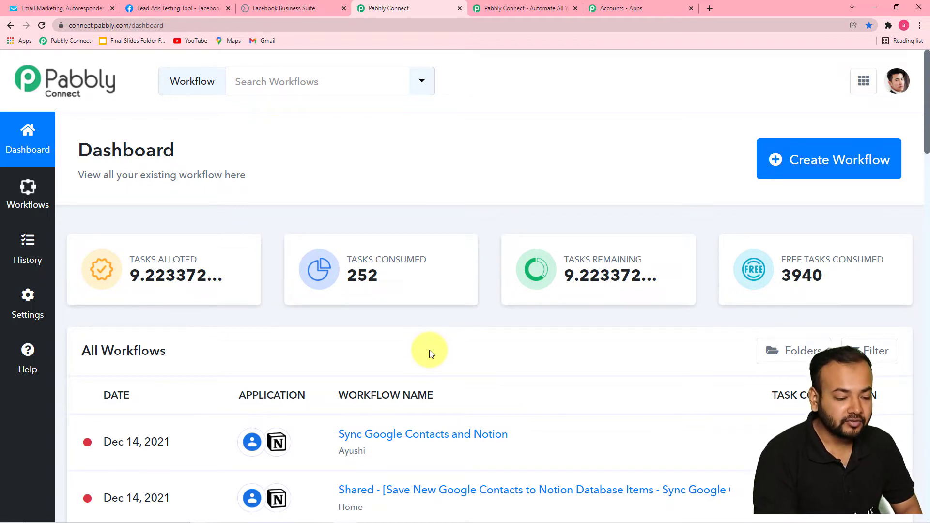
pyautogui.scroll(-5, 430, 350)
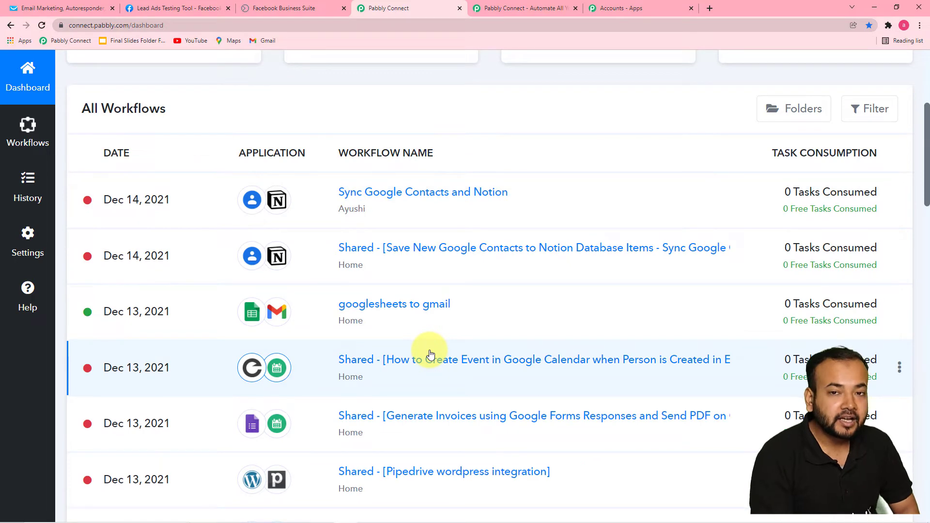
pyautogui.scroll(5, 429, 353)
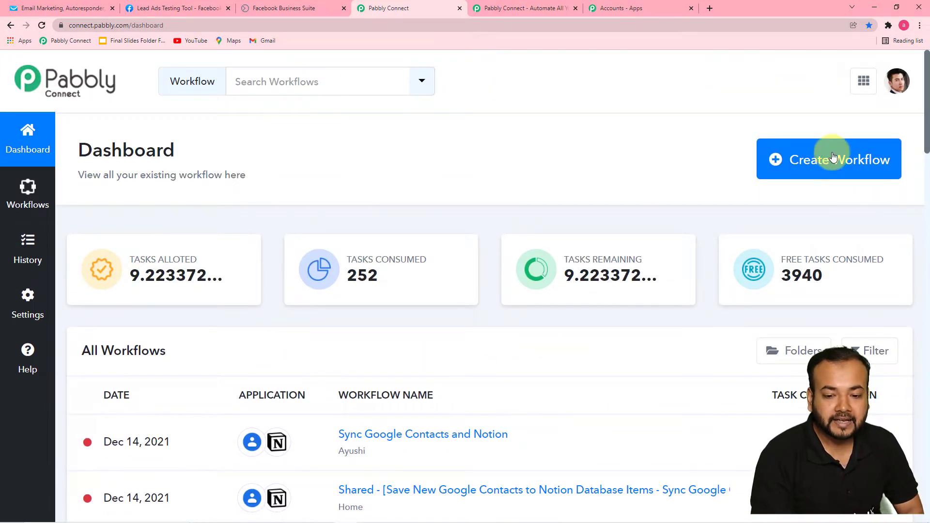
pyautogui.click(823, 176)
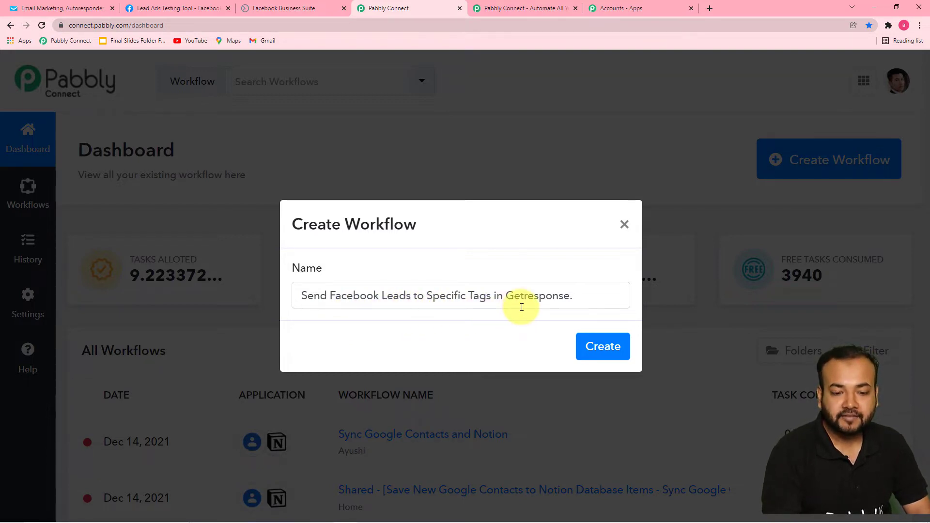
pyautogui.click(604, 351)
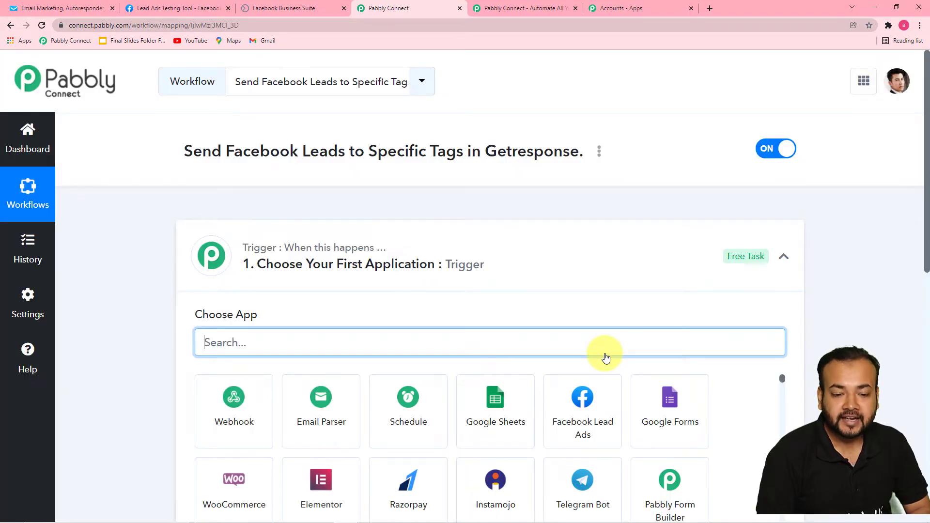
# Set the workflow's trigger app to Facebook Lead Ads with New Lead as the trigger event
pyautogui.click(789, 262)
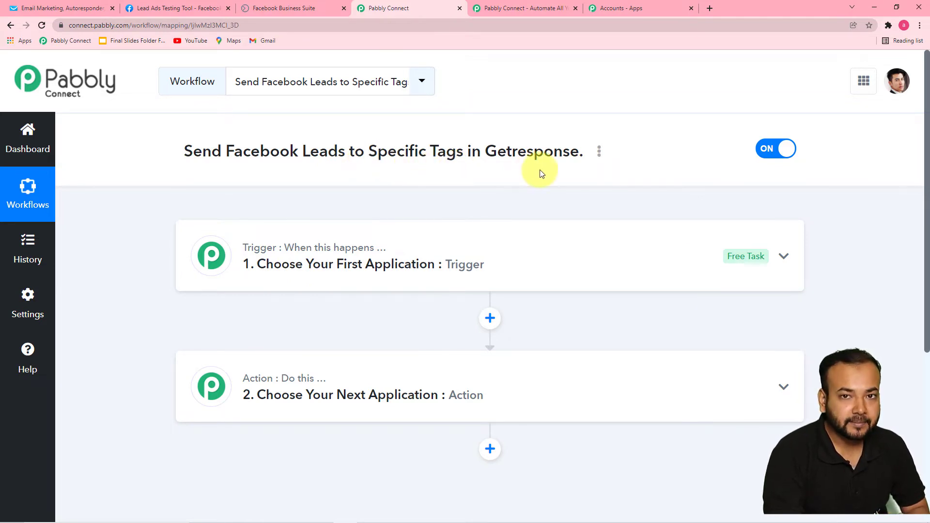
pyautogui.click(308, 272)
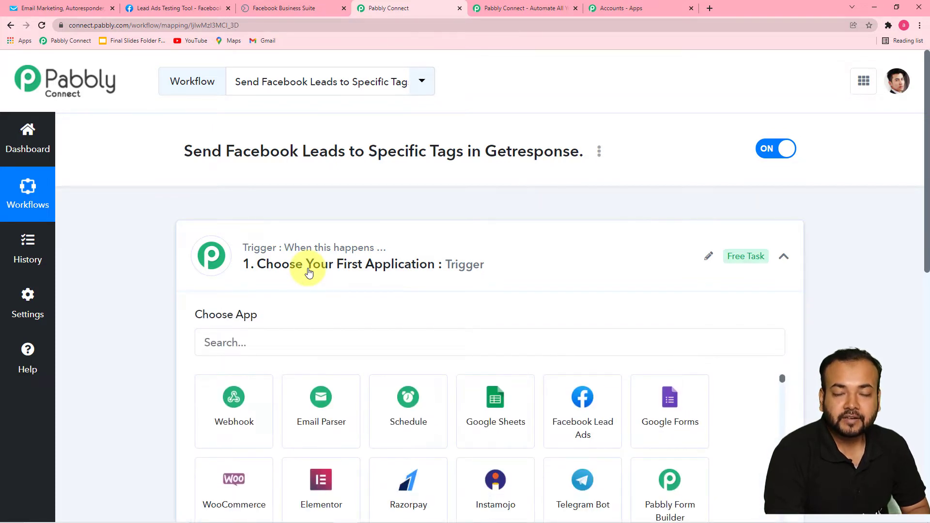
pyautogui.scroll(-2, 308, 264)
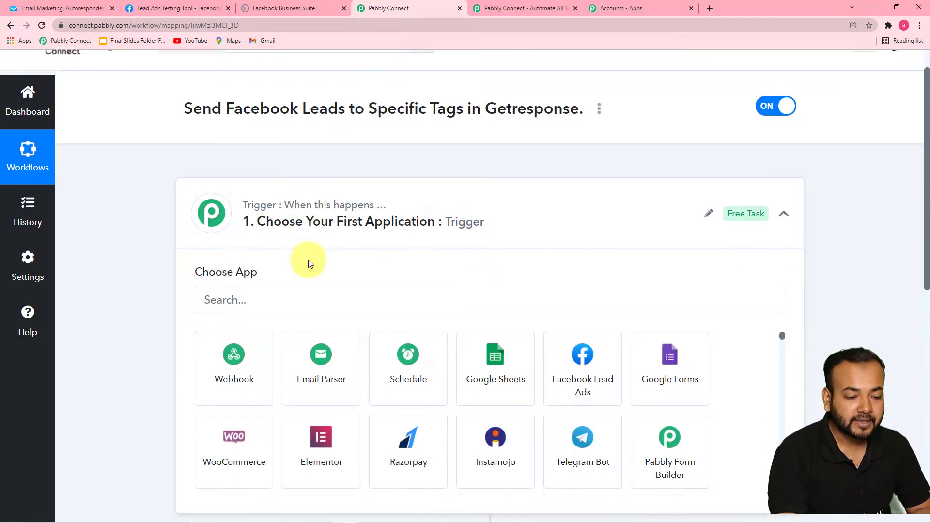
pyautogui.click(279, 247)
pyautogui.write('fa')
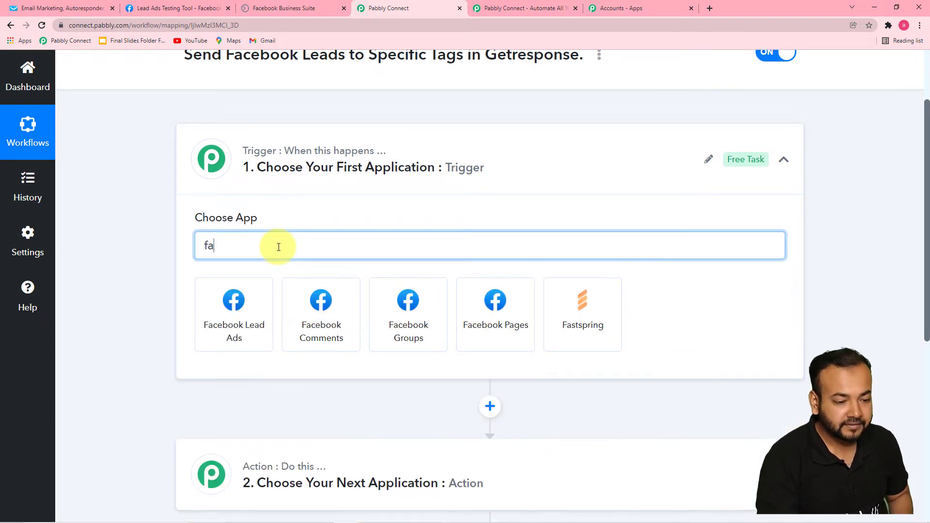
pyautogui.click(255, 339)
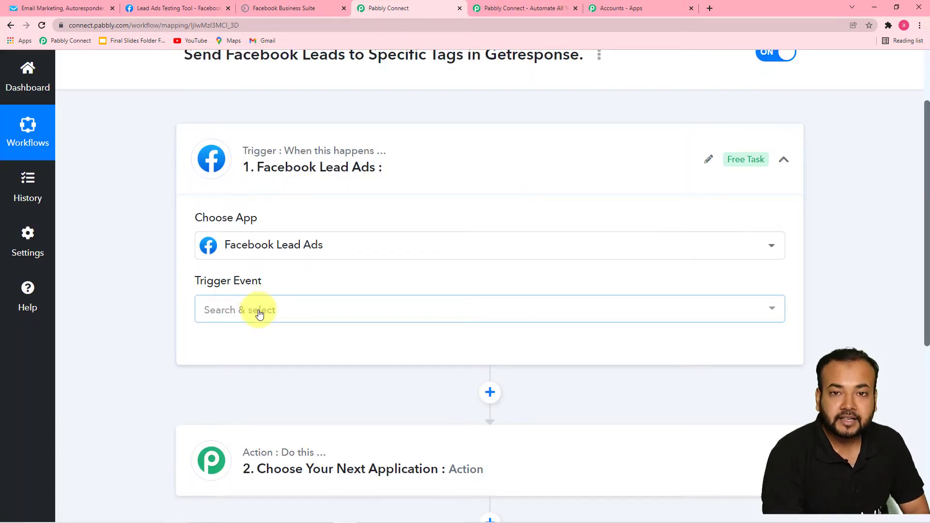
pyautogui.click(259, 314)
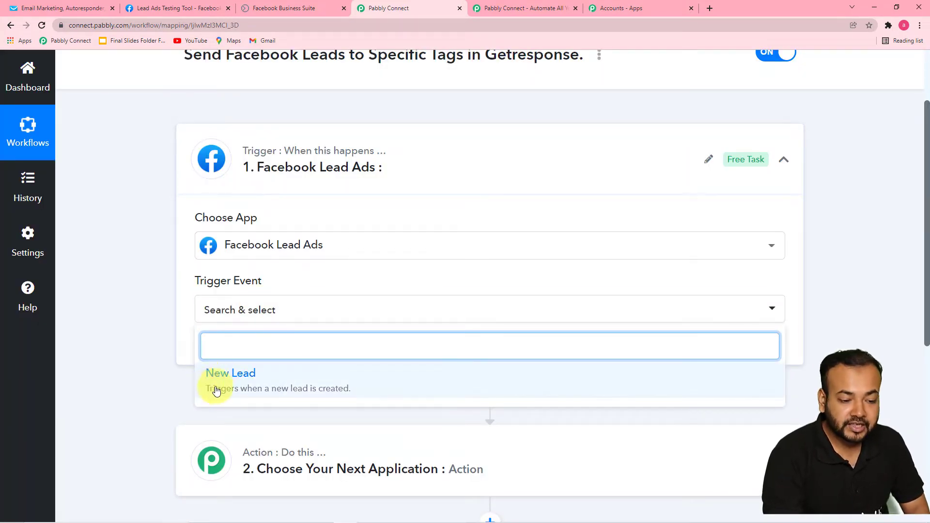
pyautogui.click(289, 389)
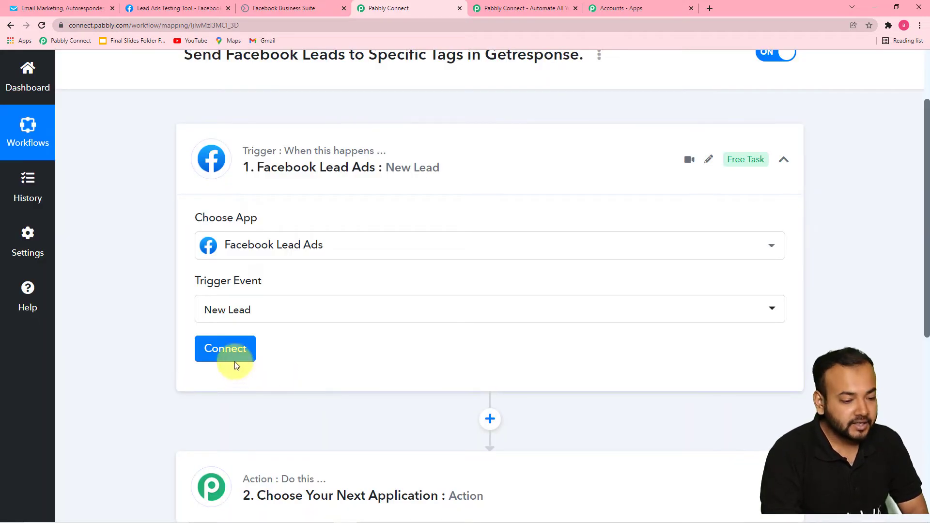
# Connect the trigger through a new Facebook Lead Ads connection and authorize the account
pyautogui.click(234, 361)
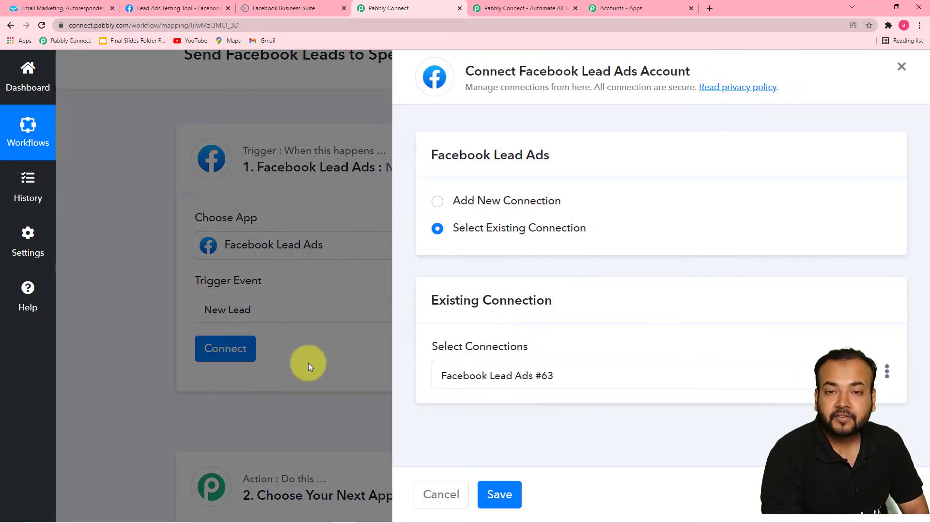
pyautogui.click(437, 201)
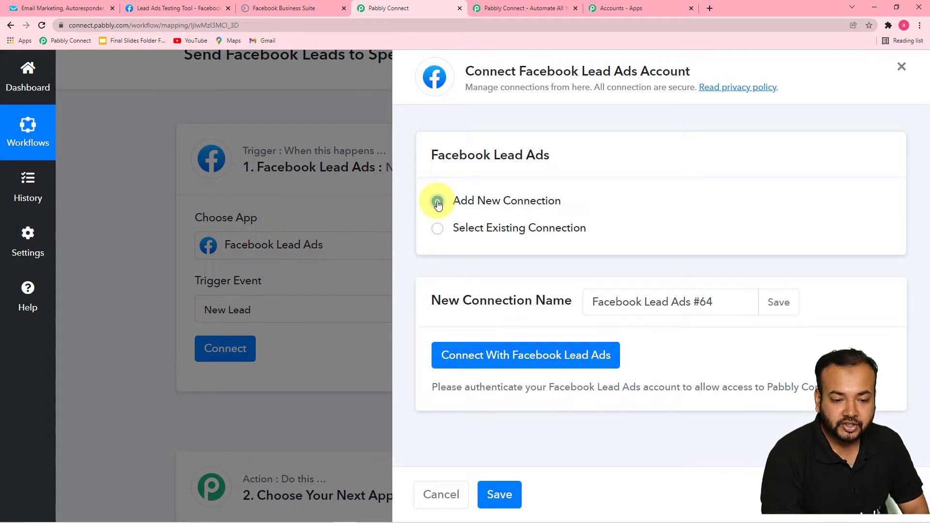
pyautogui.click(460, 368)
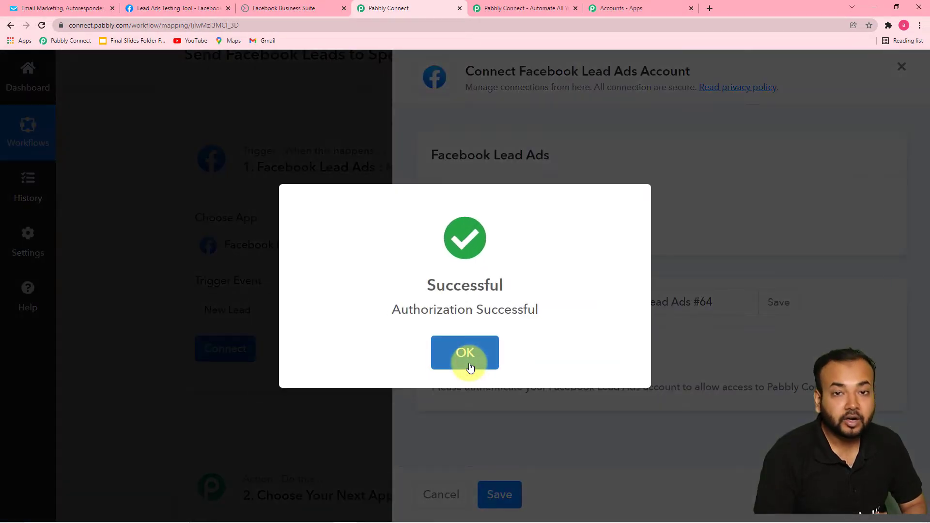
pyautogui.click(469, 366)
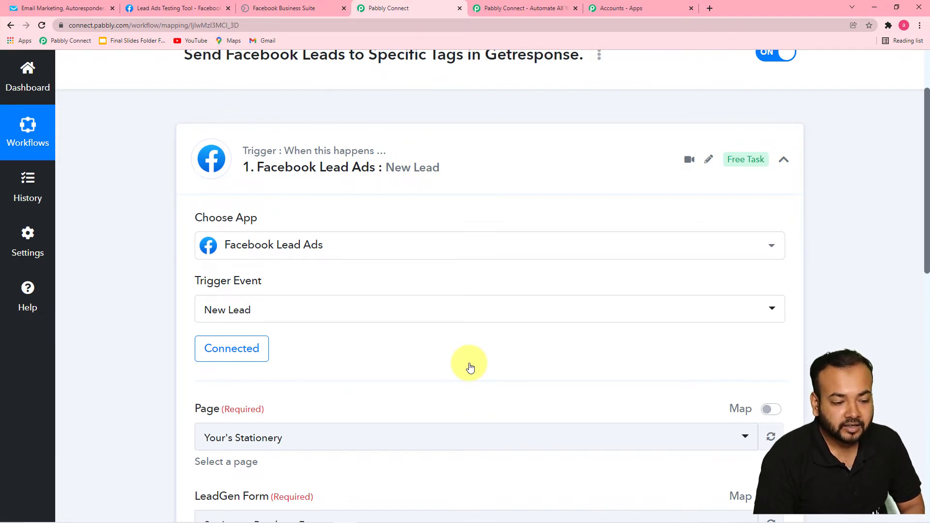
# Check the Facebook lead form pages, return to the Pabbly Connect workflow, and set the trigger's page to Packers & Movers
pyautogui.scroll(-4, 161, 327)
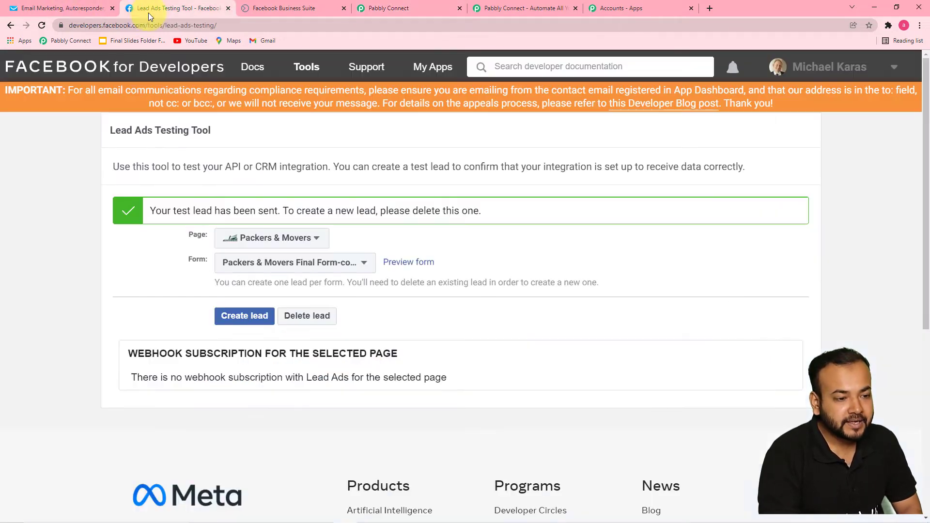
pyautogui.click(168, 13)
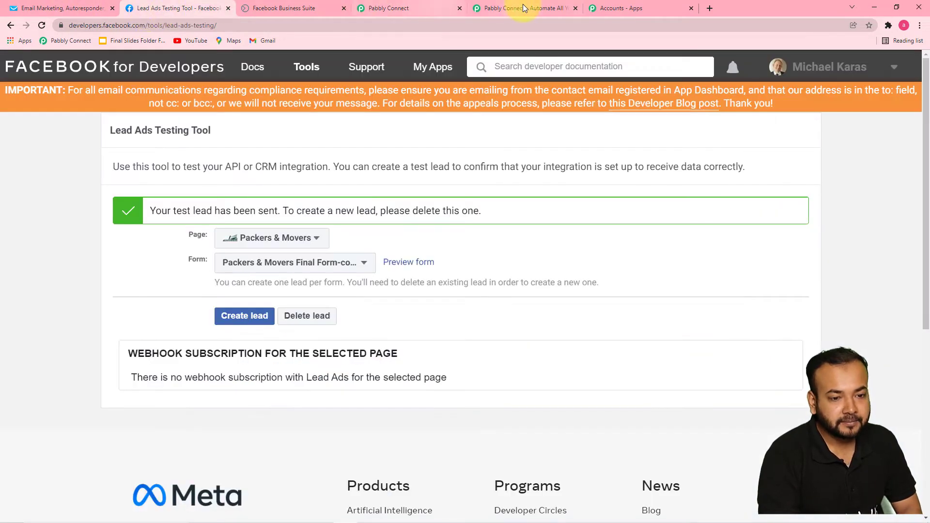
pyautogui.click(283, 8)
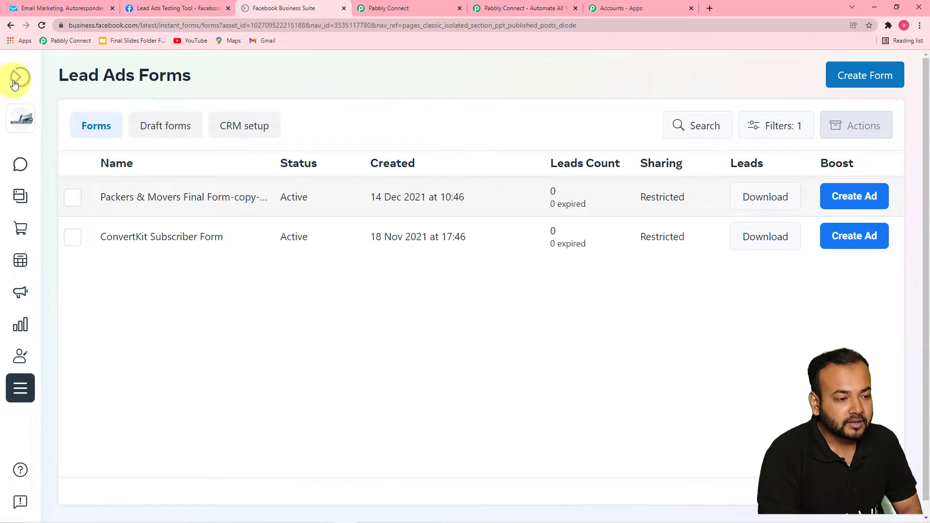
pyautogui.moveTo(29, 80)
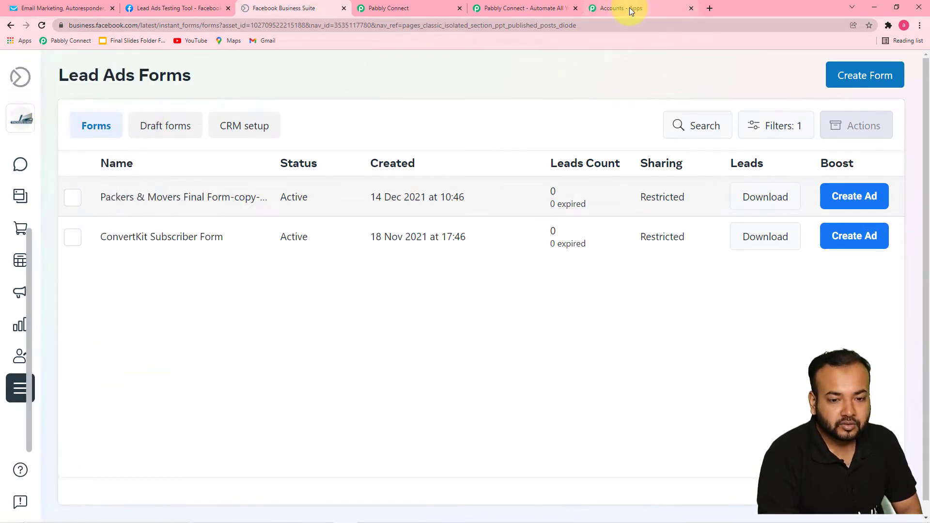
pyautogui.click(426, 8)
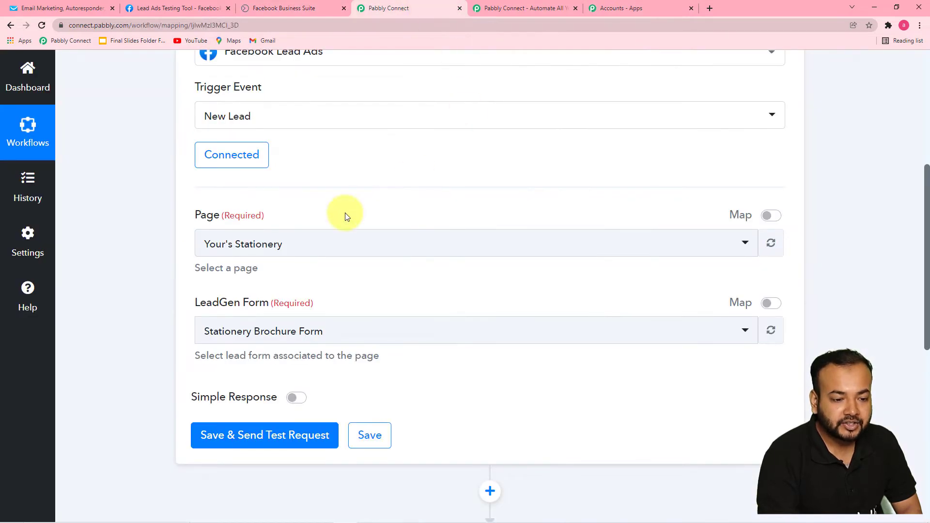
pyautogui.click(278, 246)
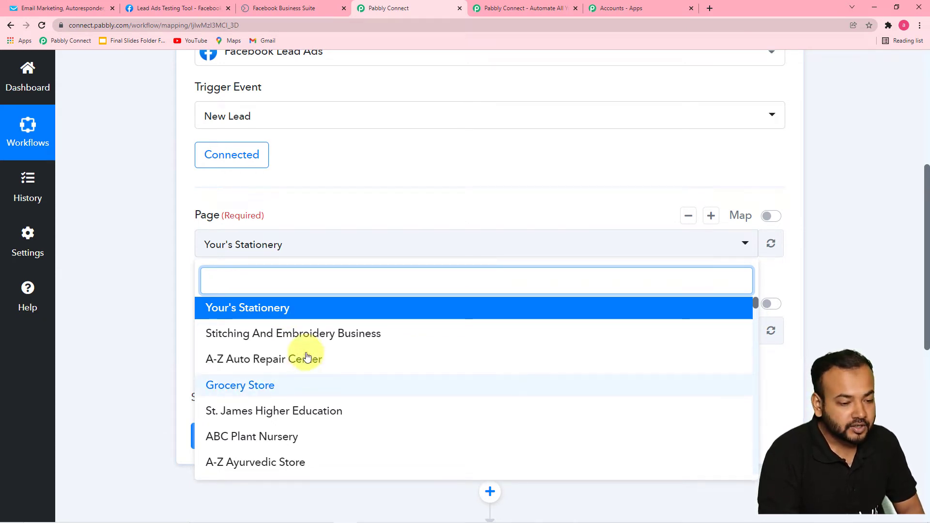
pyautogui.scroll(-6, 296, 373)
pyautogui.scroll(-2, 300, 379)
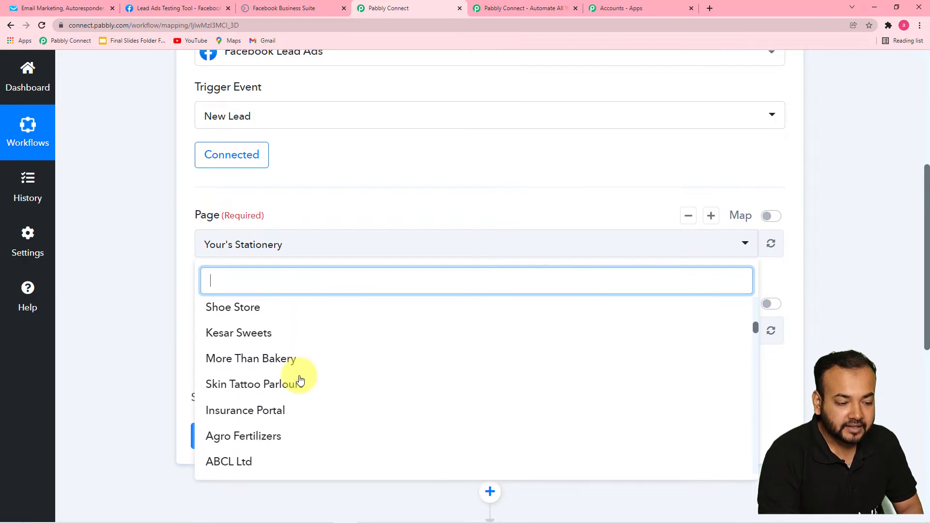
pyautogui.scroll(-2, 300, 398)
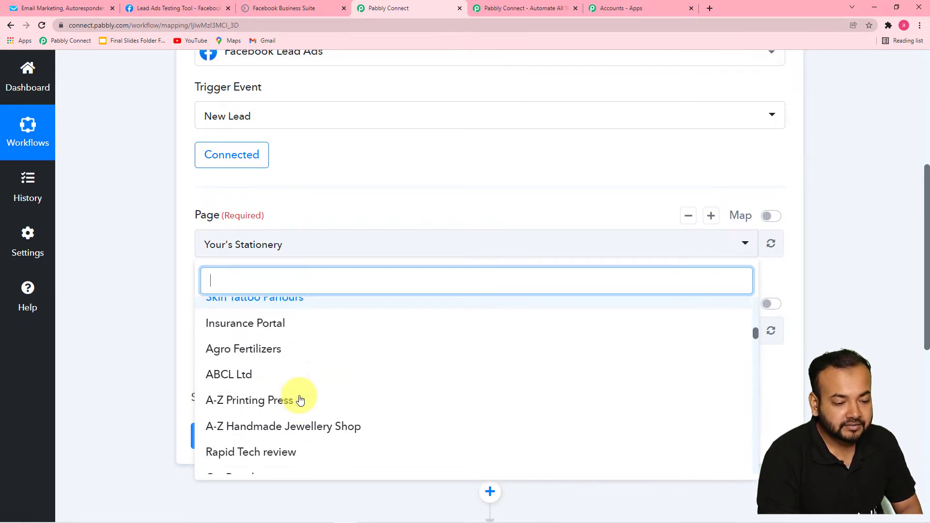
pyautogui.write('p')
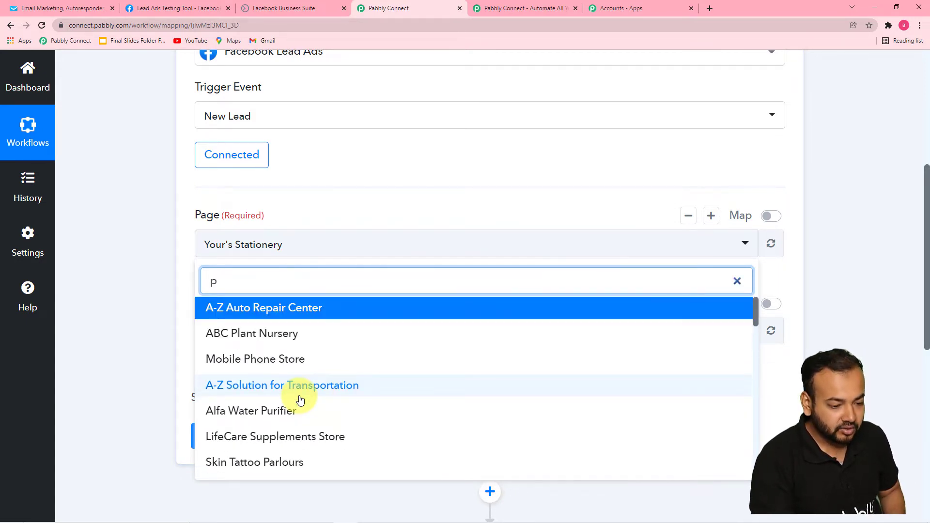
pyautogui.write('ac')
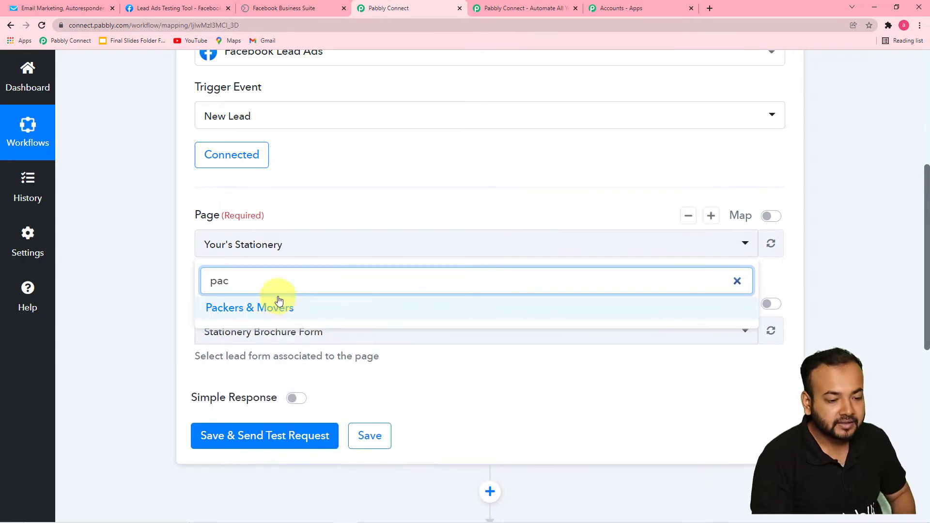
pyautogui.click(281, 309)
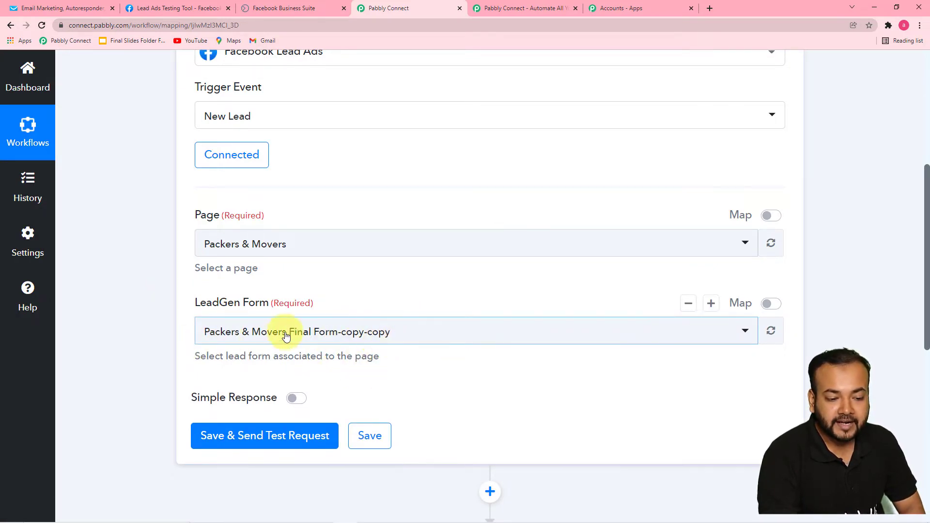
# Check the form name in Facebook Business Suite and select Packers & Movers Final Form-copy-copy as the trigger's LeadGen form
pyautogui.click(341, 339)
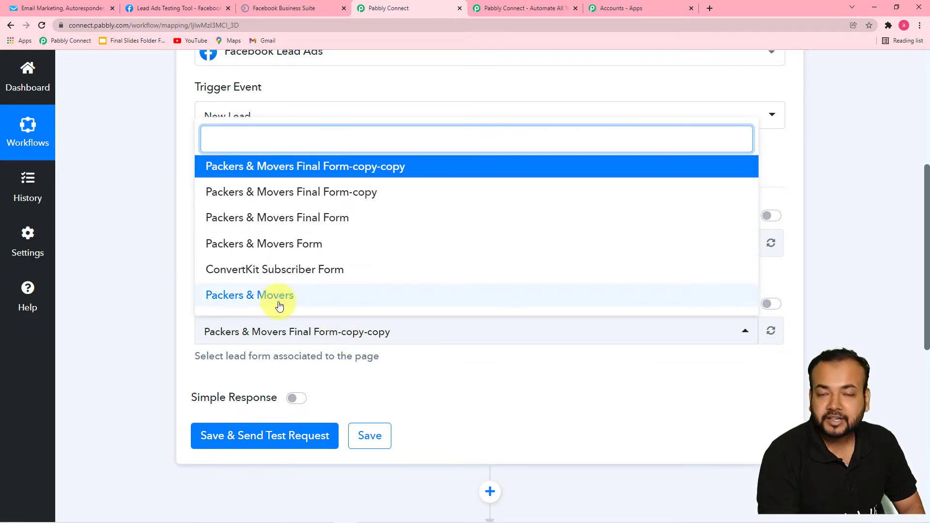
pyautogui.click(143, 199)
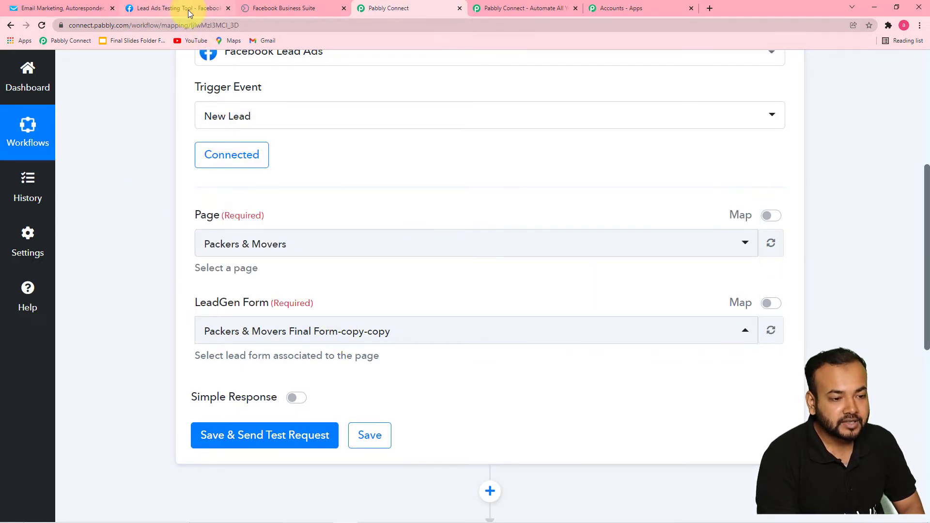
pyautogui.click(296, 11)
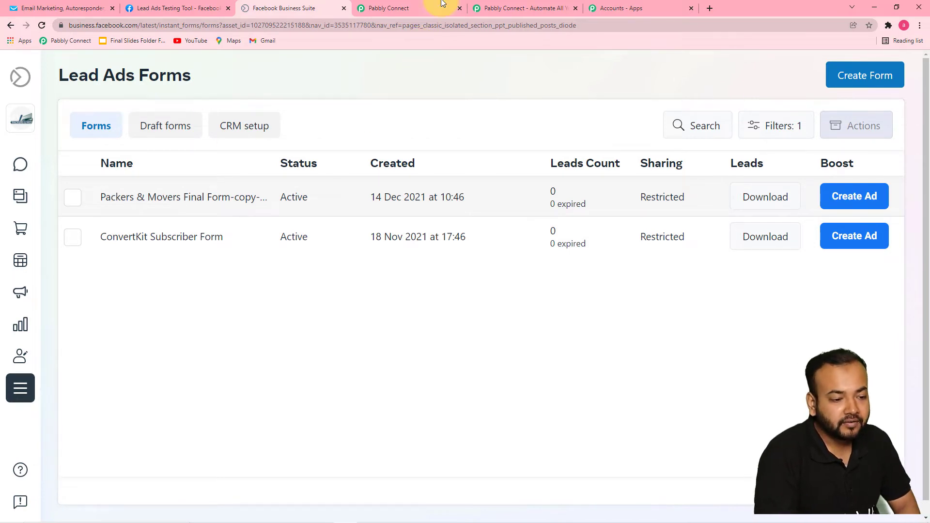
pyautogui.click(411, 8)
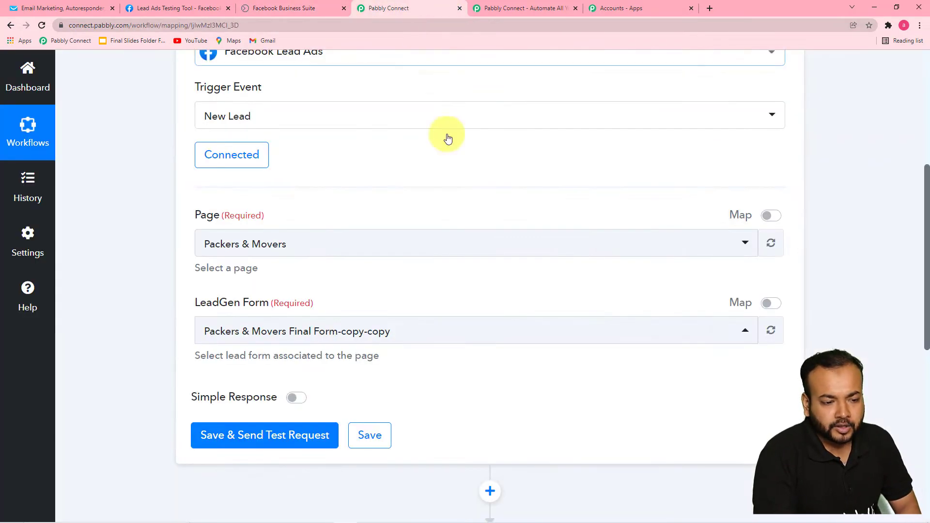
pyautogui.scroll(-3, 261, 298)
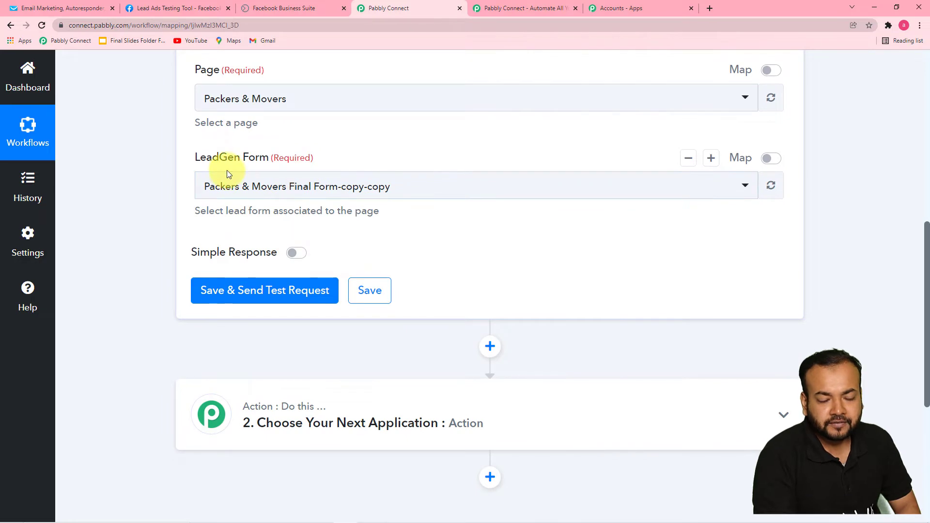
pyautogui.click(417, 194)
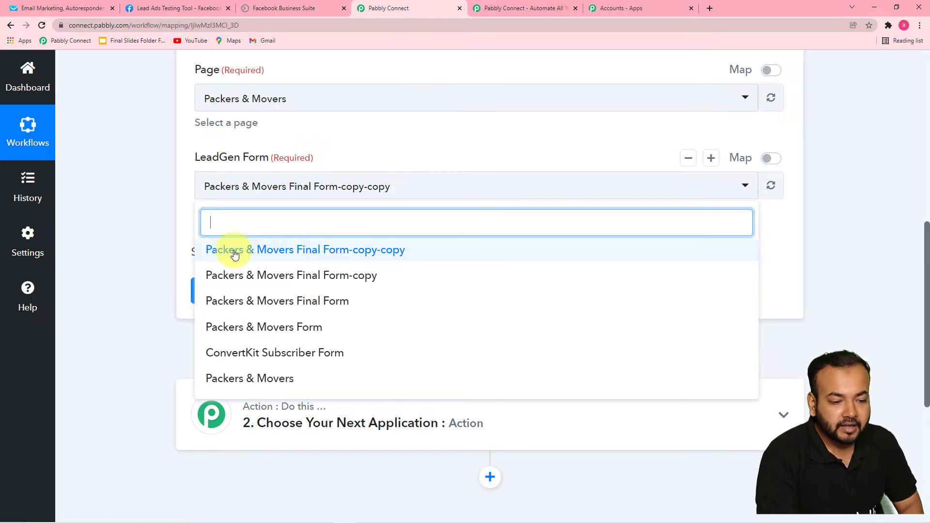
pyautogui.click(344, 262)
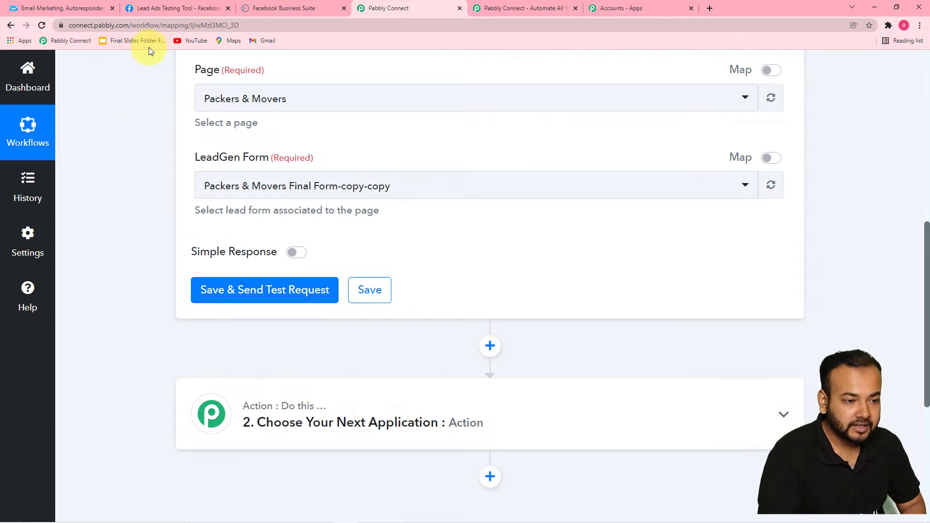
# In the Lead Ads Testing Tool, delete the existing lead and submit a new one for For Same City with the contact's details
pyautogui.click(153, 7)
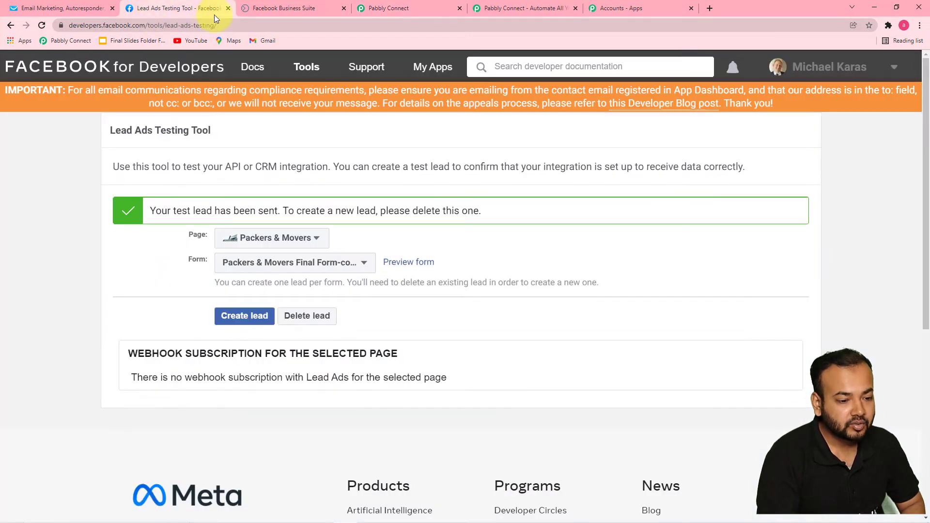
pyautogui.click(295, 322)
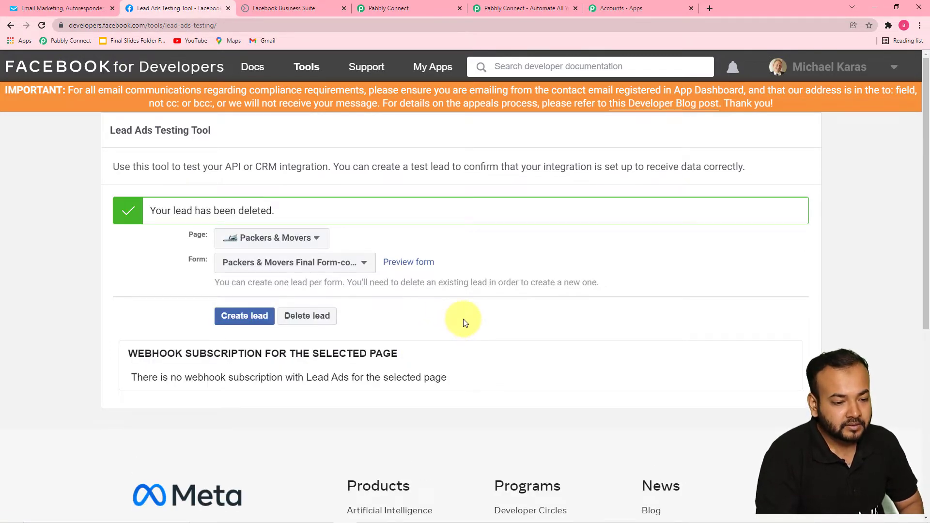
pyautogui.click(403, 264)
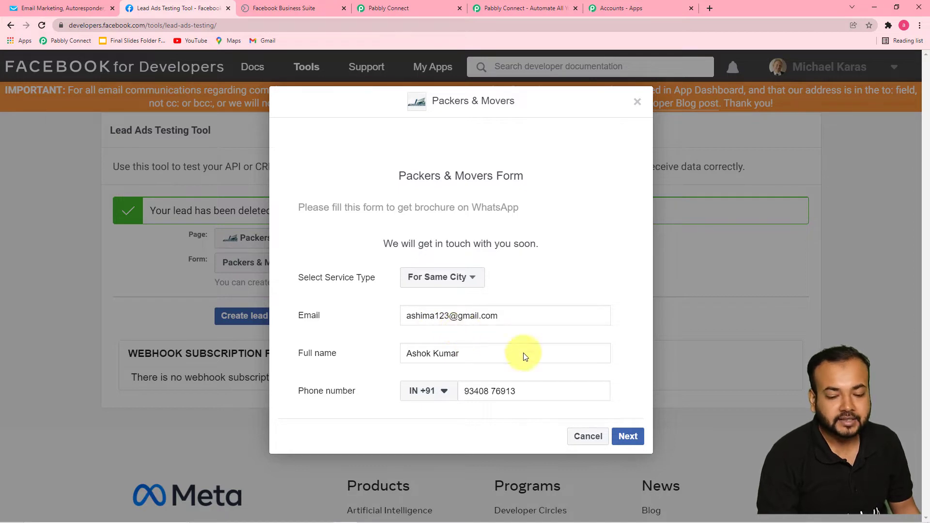
pyautogui.click(629, 436)
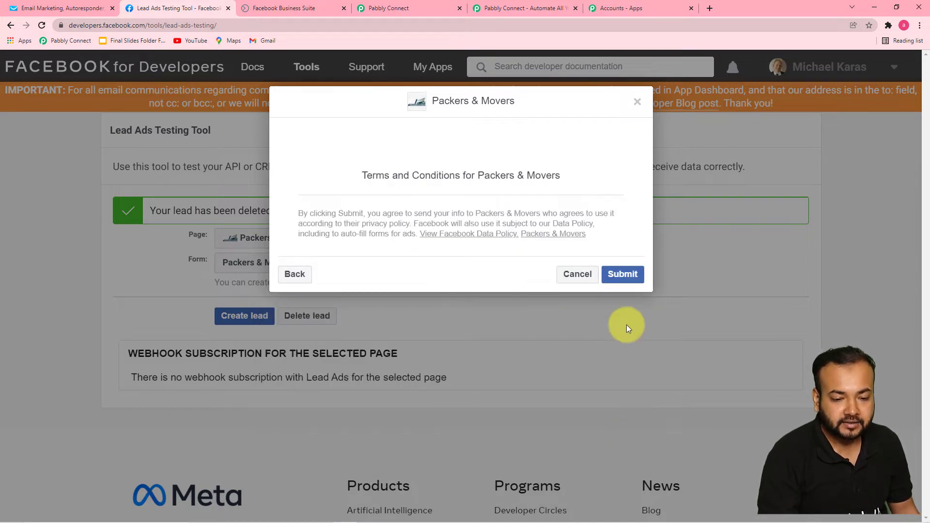
pyautogui.click(622, 274)
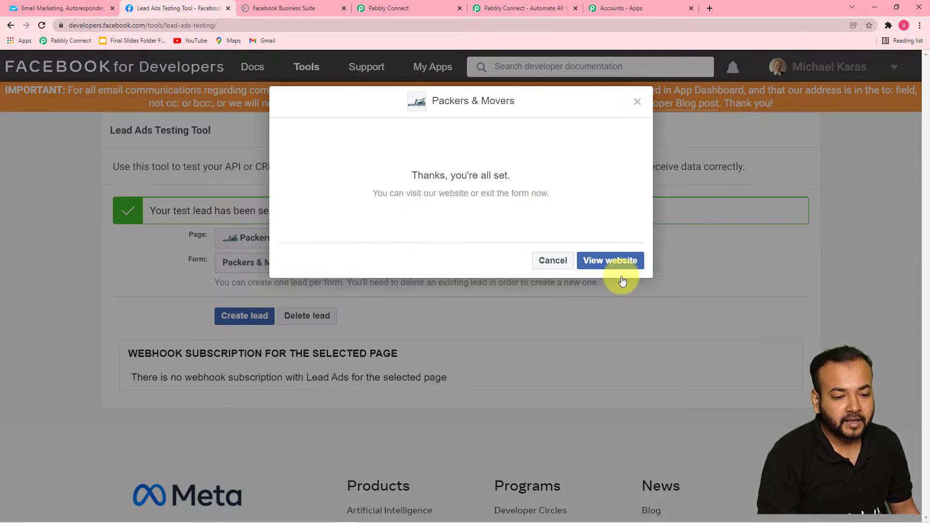
pyautogui.click(637, 103)
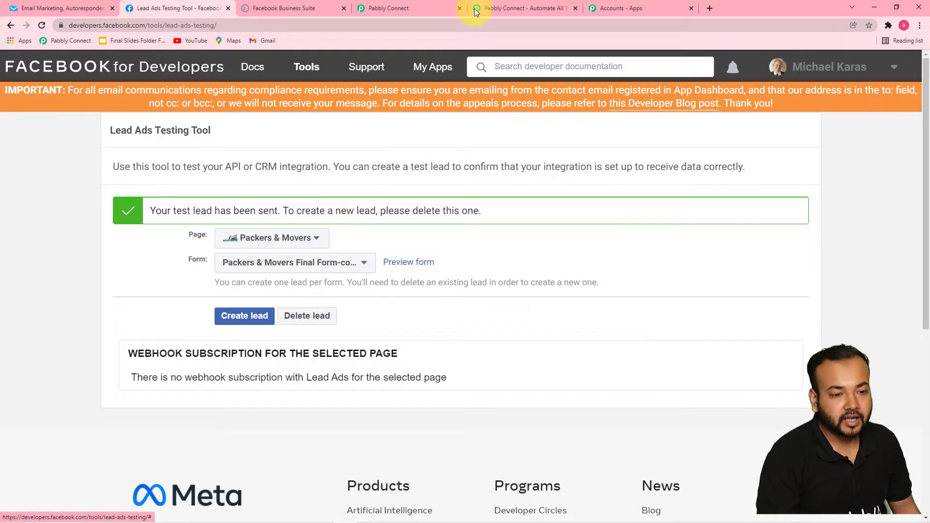
# Switch back to the Pabbly Connect workflow, save the trigger with a test request, and review the received lead fields
pyautogui.click(404, 7)
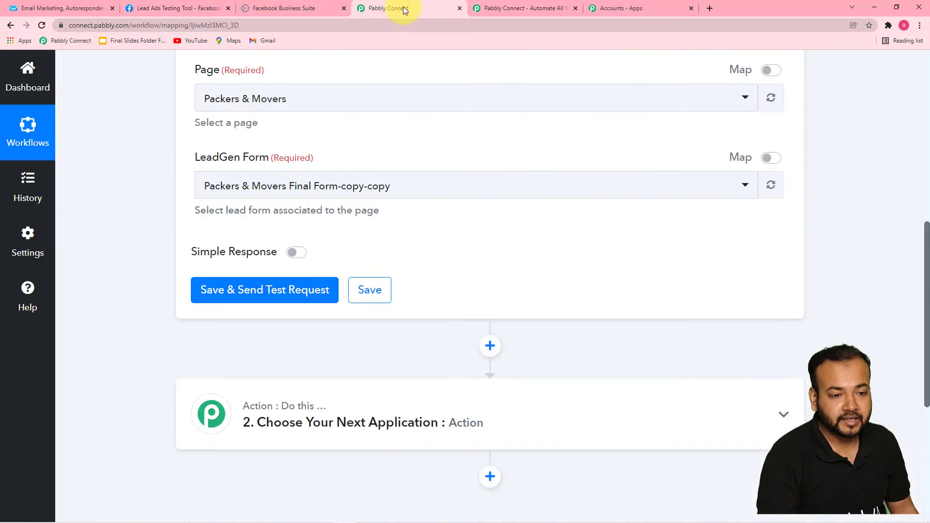
pyautogui.click(224, 291)
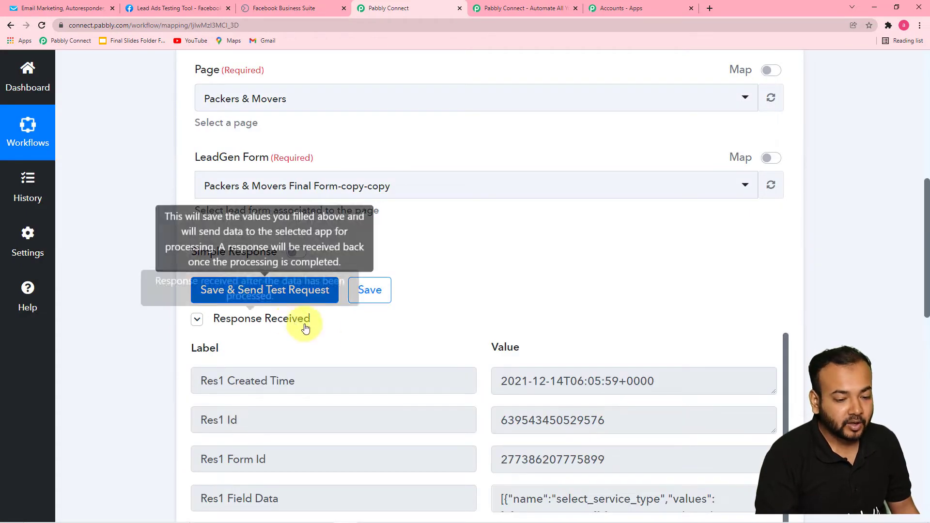
pyautogui.scroll(-1, 199, 356)
pyautogui.scroll(-4, 138, 338)
pyautogui.scroll(-3, 141, 339)
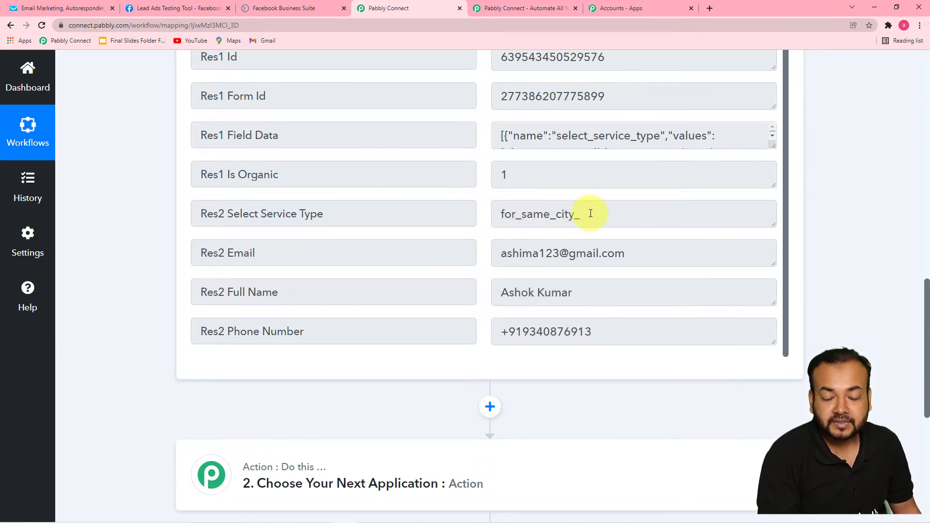
pyautogui.scroll(1, 600, 220)
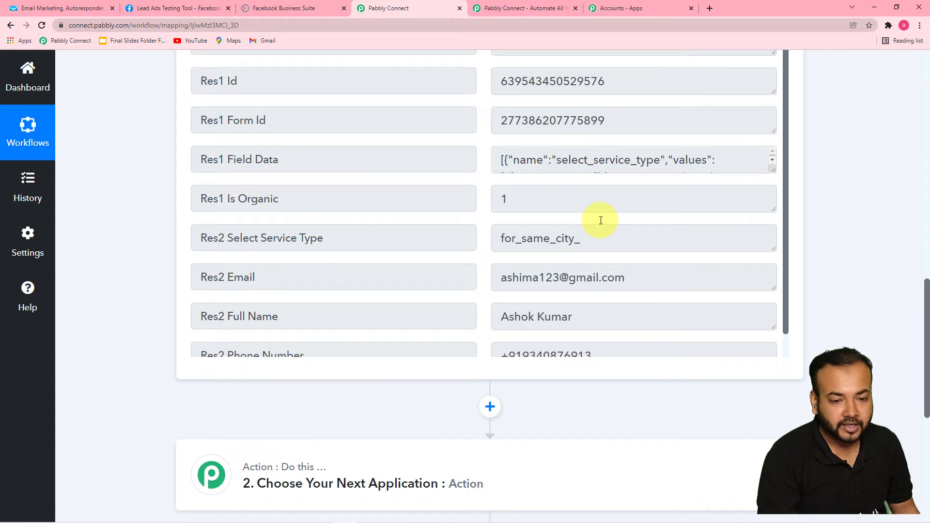
pyautogui.scroll(-2, 159, 235)
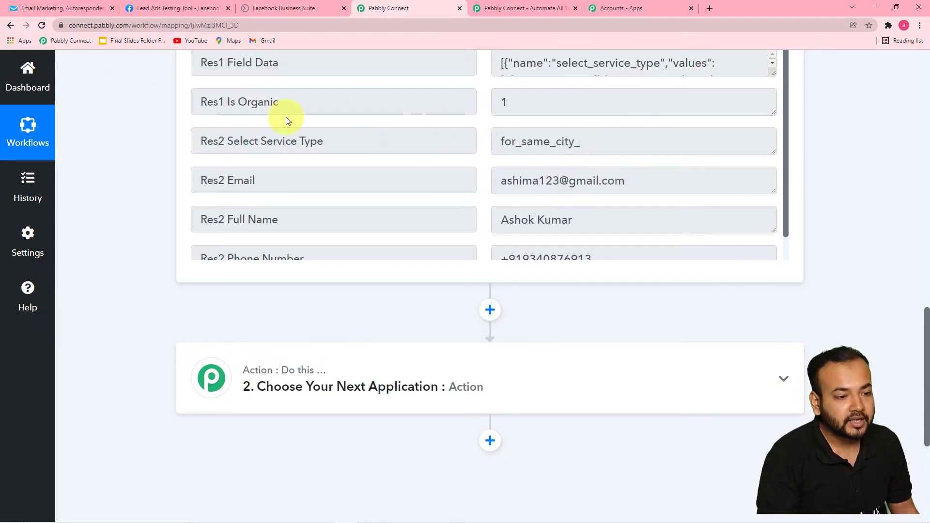
# Switch to GetResponse, examine the available tags in the contact search's assigned-tag condition, and return to the Pabbly Connect workflow
pyautogui.click(76, 10)
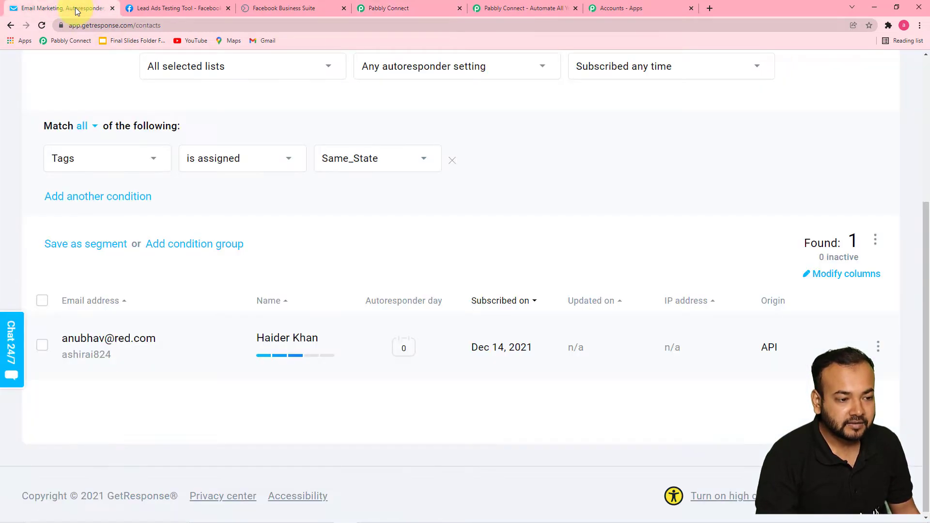
pyautogui.scroll(2, 343, 256)
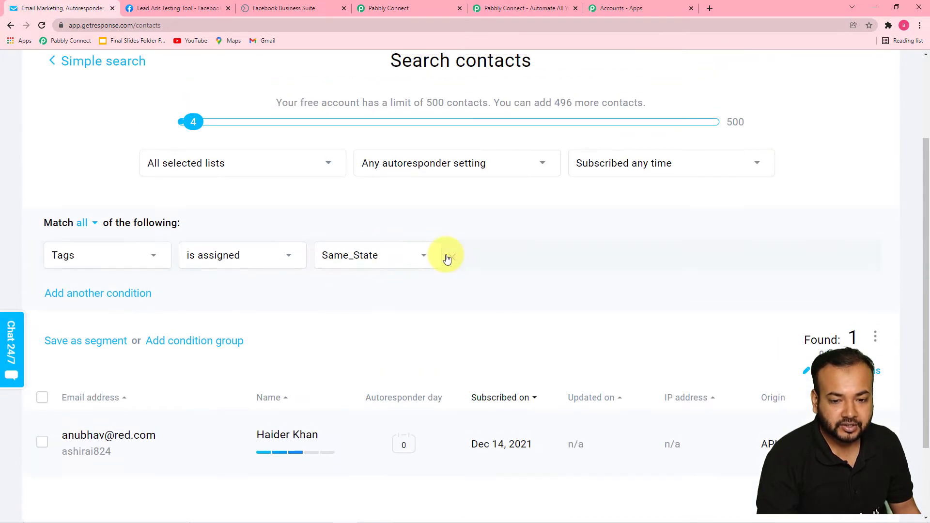
pyautogui.scroll(-1, 97, 271)
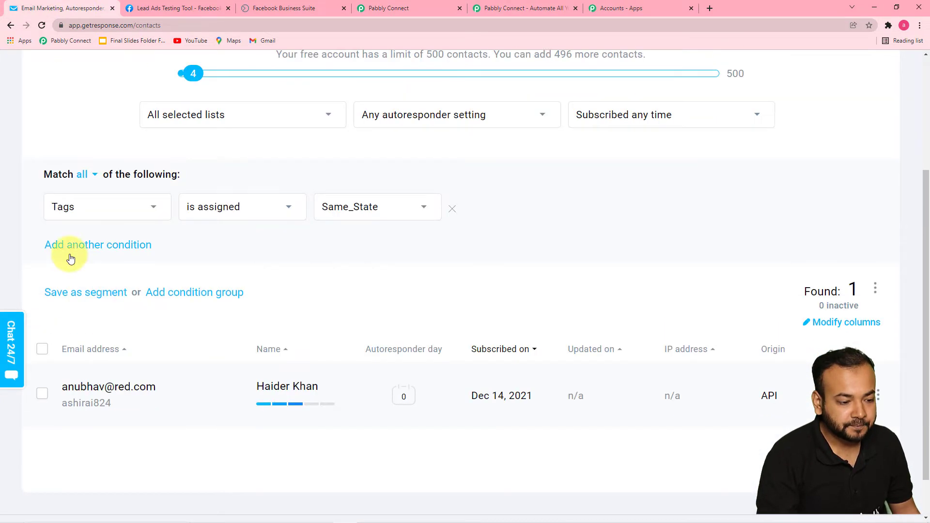
pyautogui.click(108, 215)
pyautogui.click(67, 361)
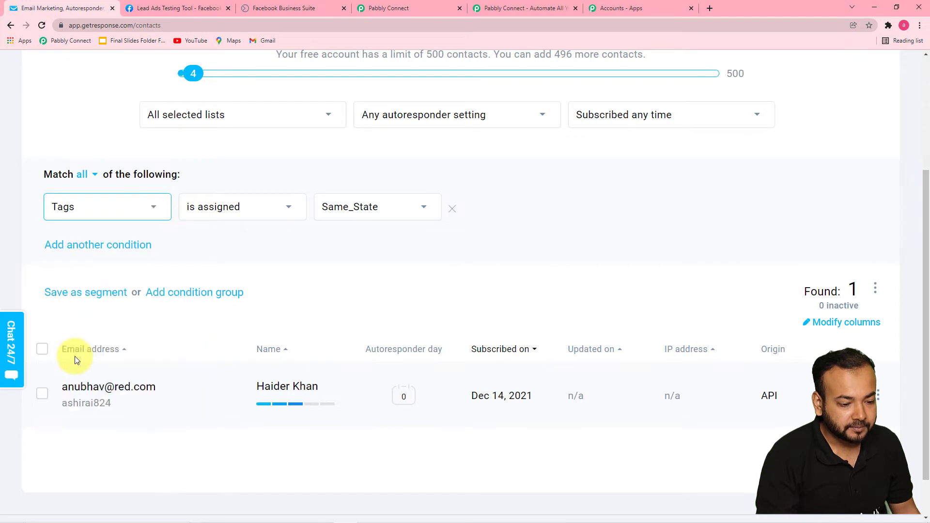
pyautogui.click(380, 207)
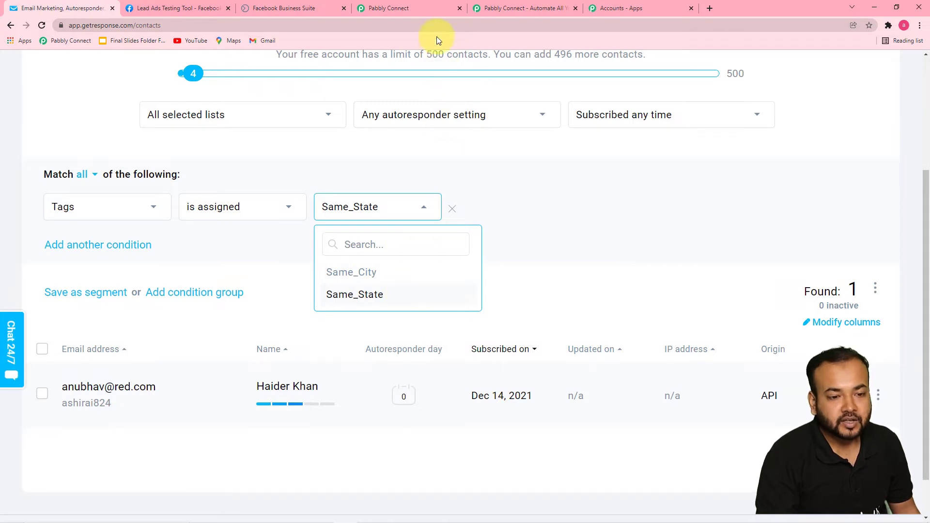
pyautogui.click(417, 9)
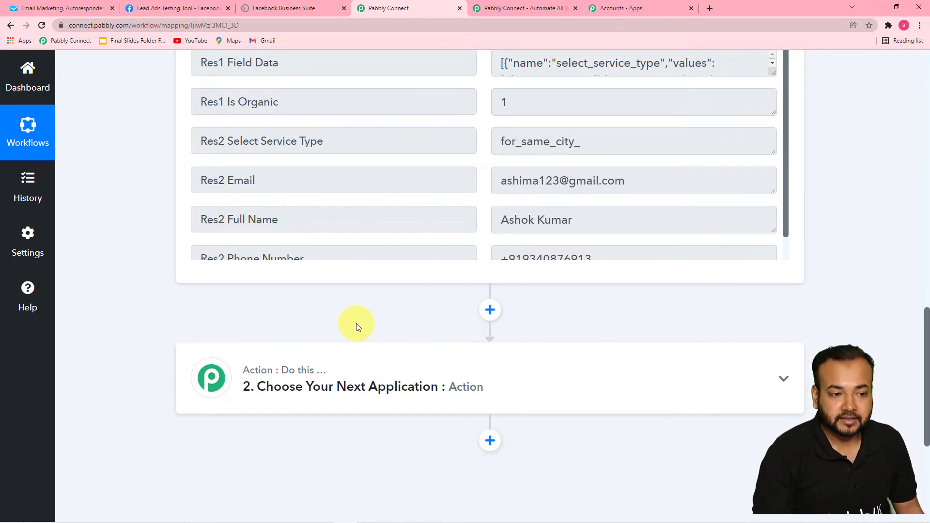
# Switch to the Lead Ads Testing Tool, preview the Packers & Movers form, and examine its Select Service Type options
pyautogui.click(217, 12)
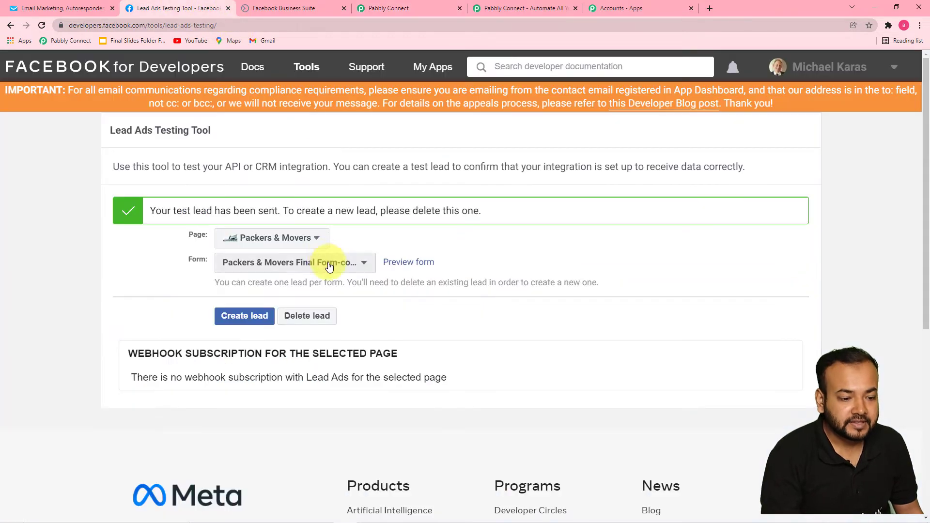
pyautogui.click(395, 262)
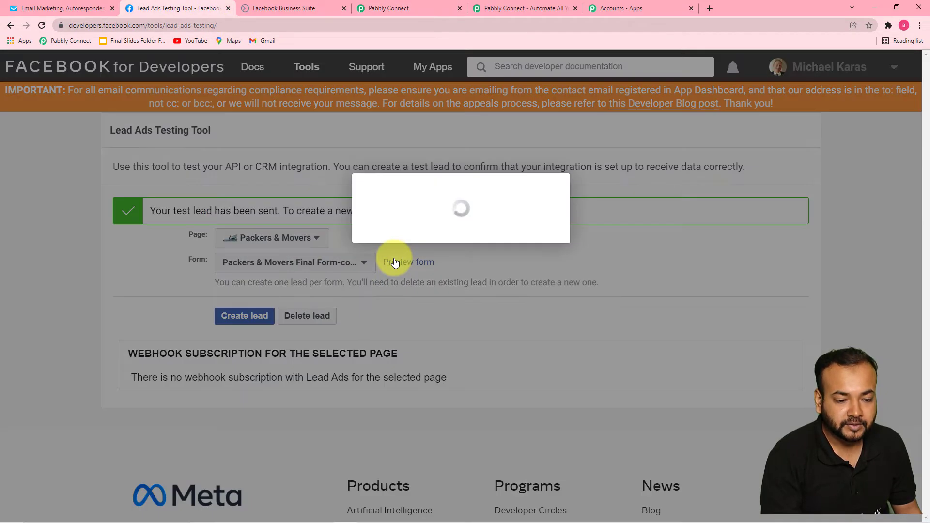
pyautogui.click(436, 286)
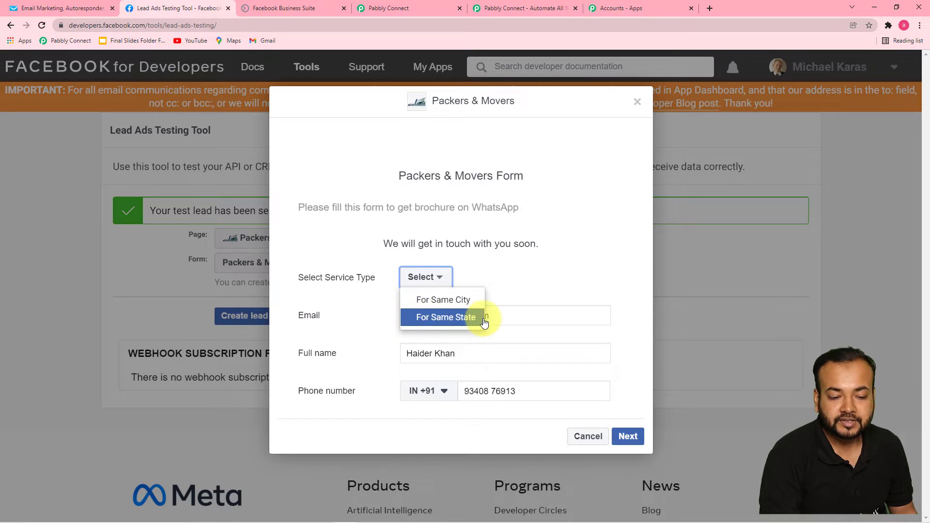
# Switch back to the Pabbly Connect workflow and choose Router as the app for the second step
pyautogui.click(426, 13)
pyautogui.scroll(-1, 370, 346)
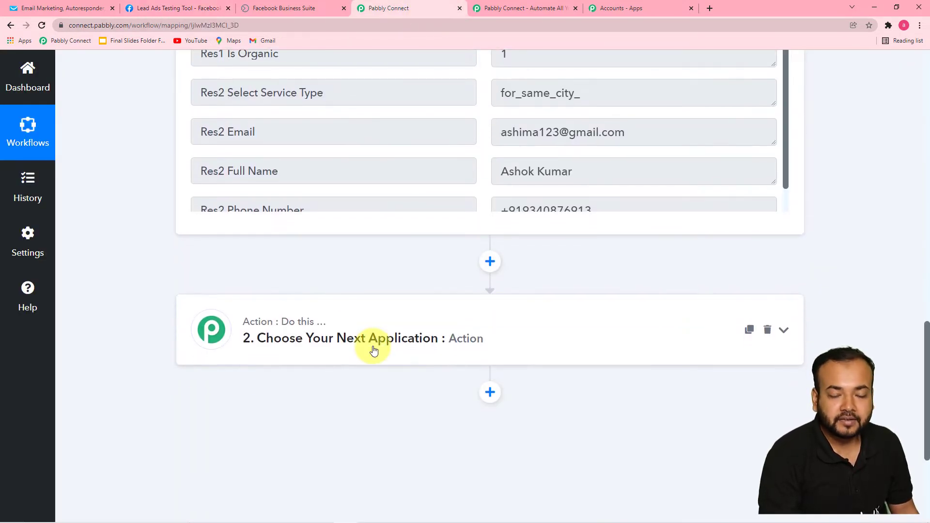
pyautogui.click(347, 344)
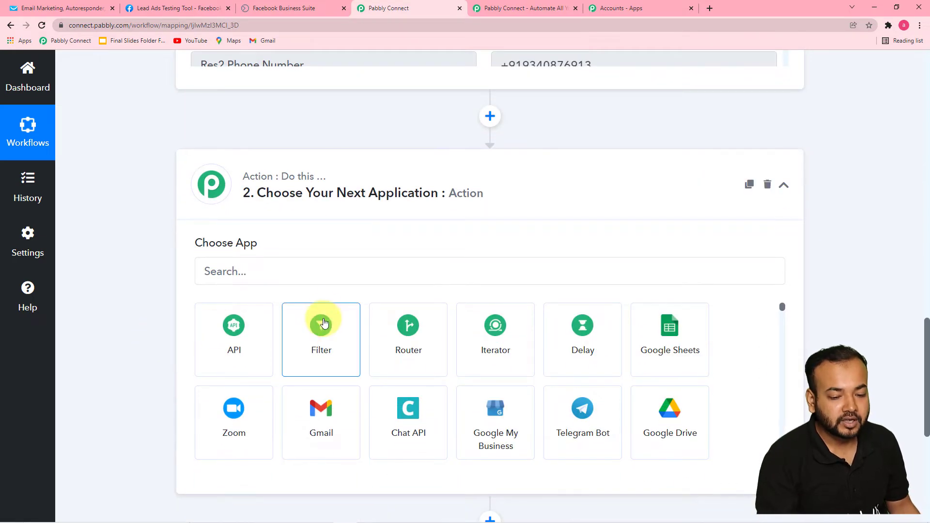
pyautogui.click(313, 266)
pyautogui.write('rout')
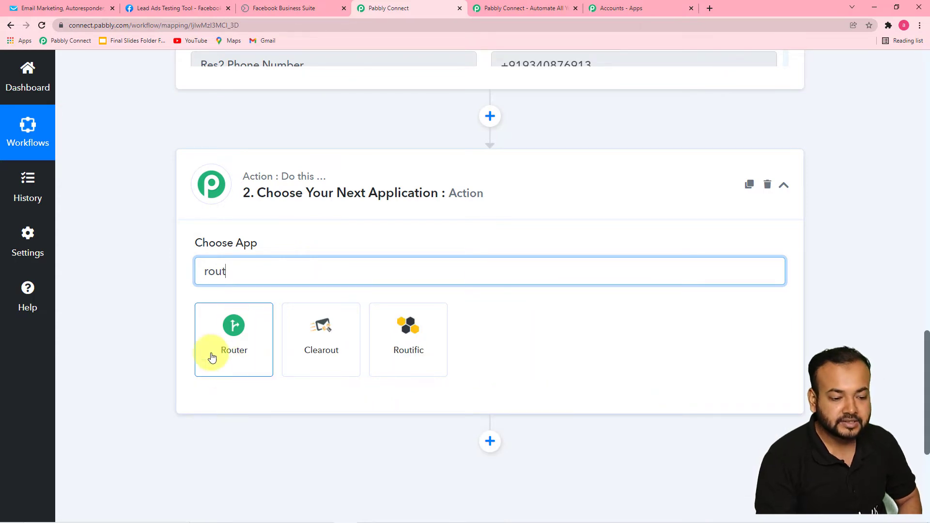
pyautogui.click(259, 350)
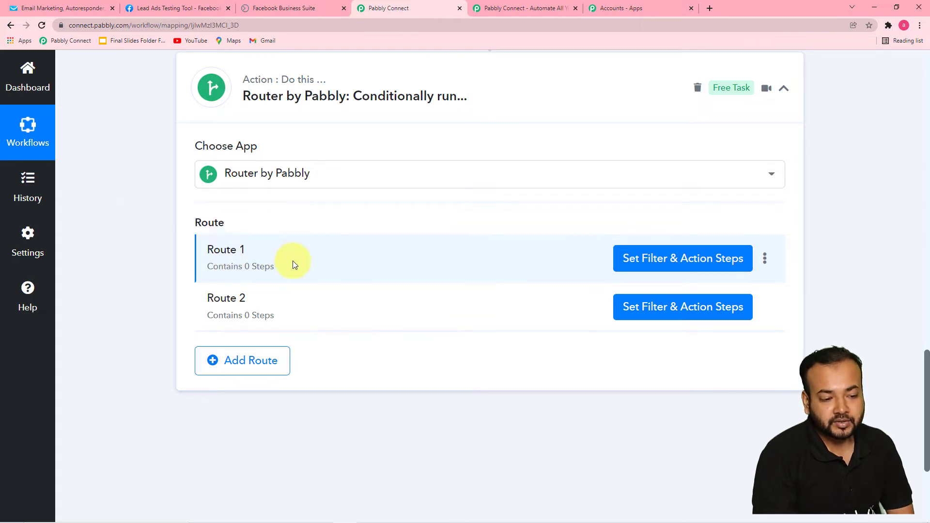
# Look over Route 1's filter, the service type options in the Facebook lead form, and the lead fields received by the trigger
pyautogui.click(636, 265)
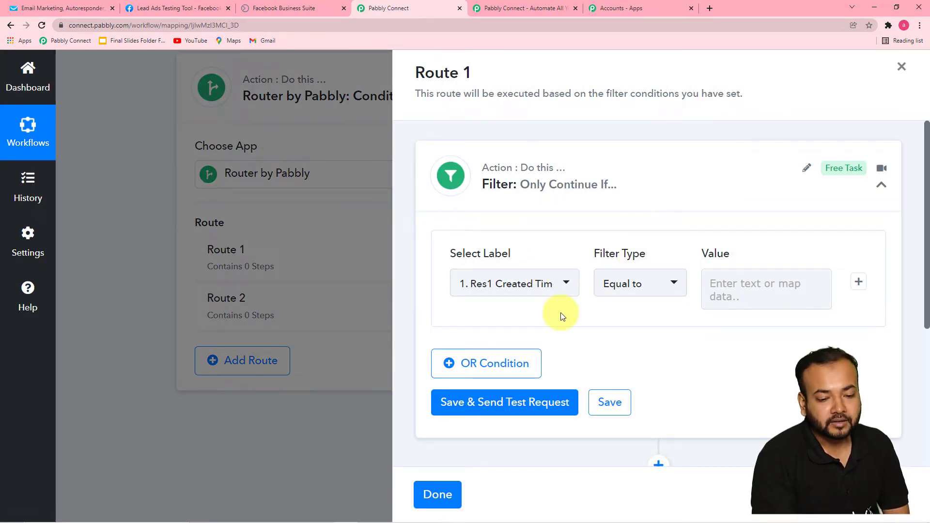
pyautogui.scroll(-2, 560, 312)
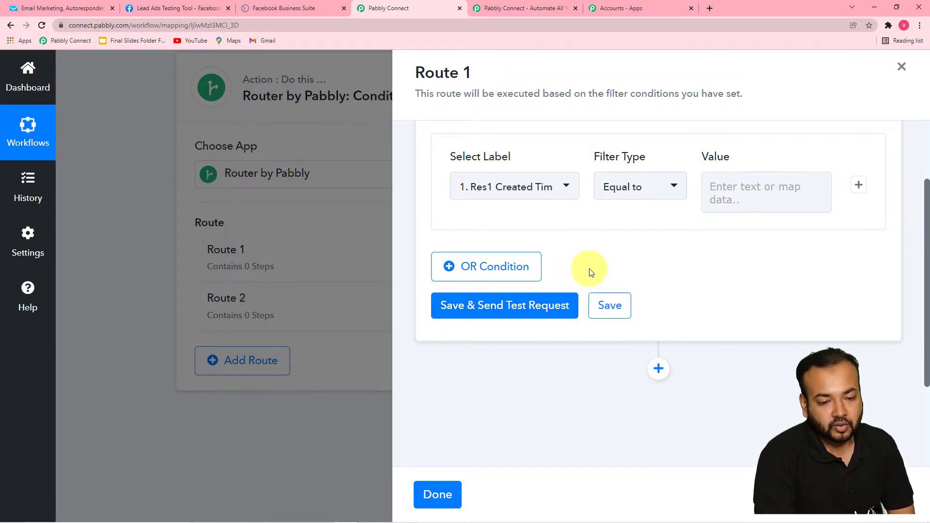
pyautogui.click(166, 10)
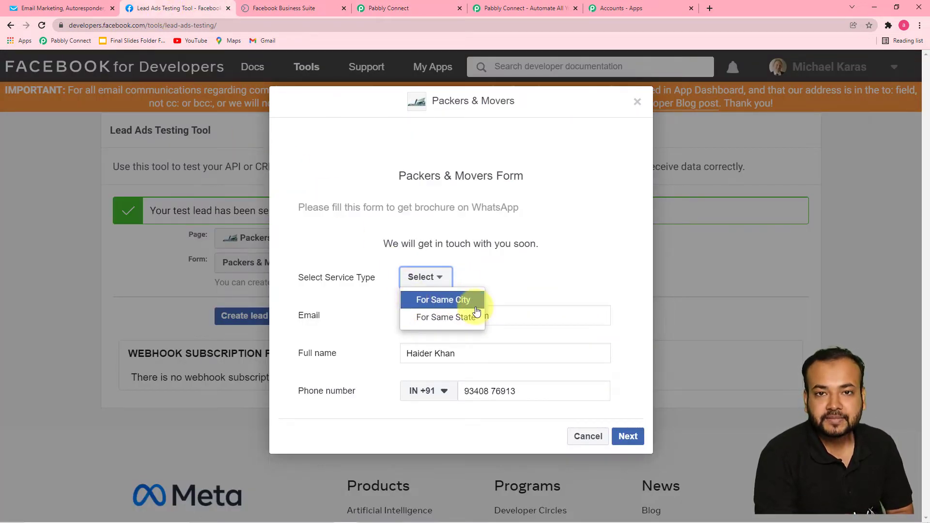
pyautogui.click(384, 10)
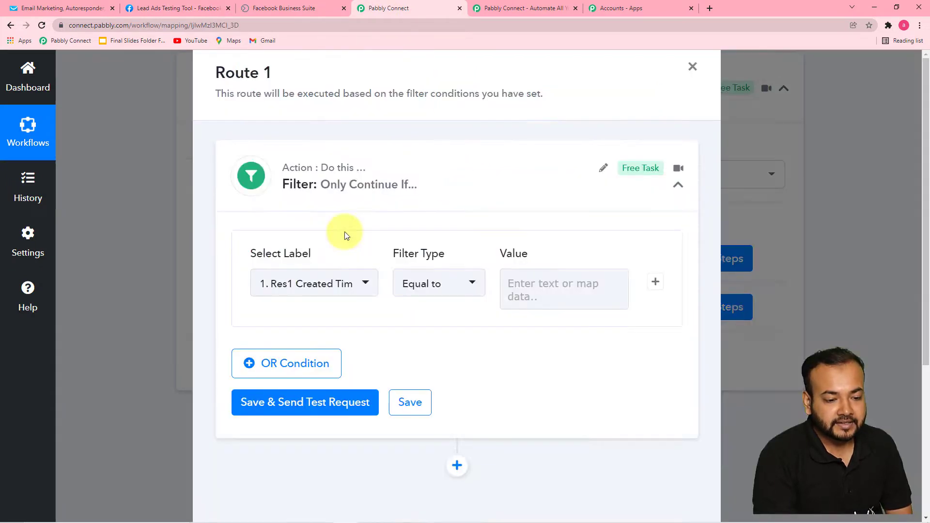
pyautogui.click(158, 238)
pyautogui.scroll(5, 118, 231)
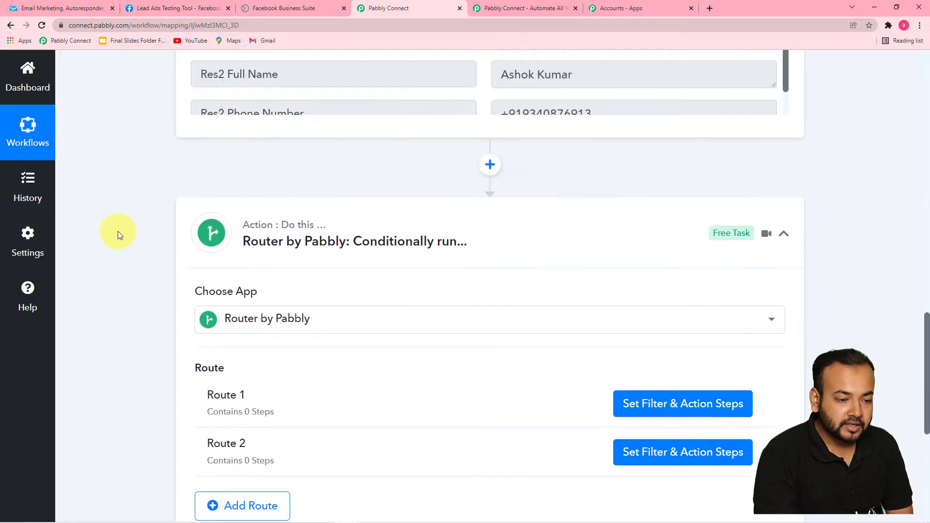
pyautogui.scroll(5, 126, 262)
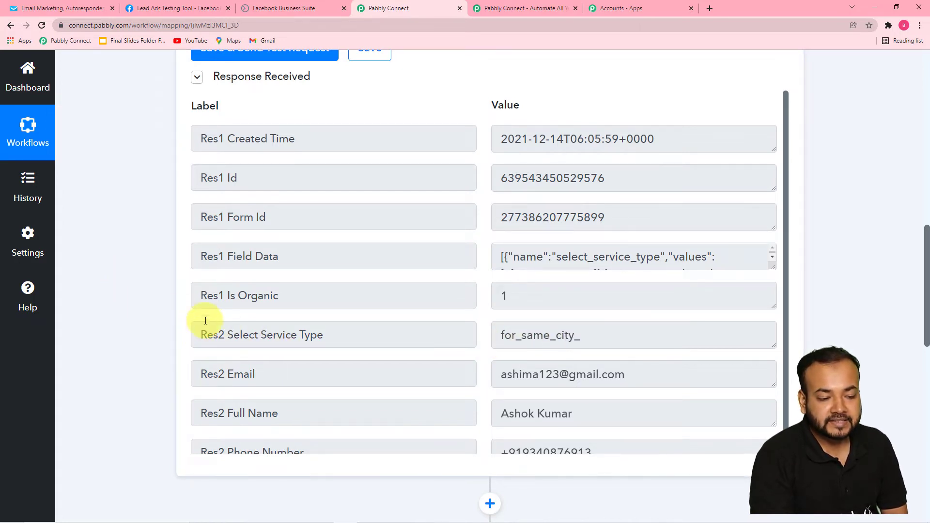
pyautogui.scroll(-7, 131, 288)
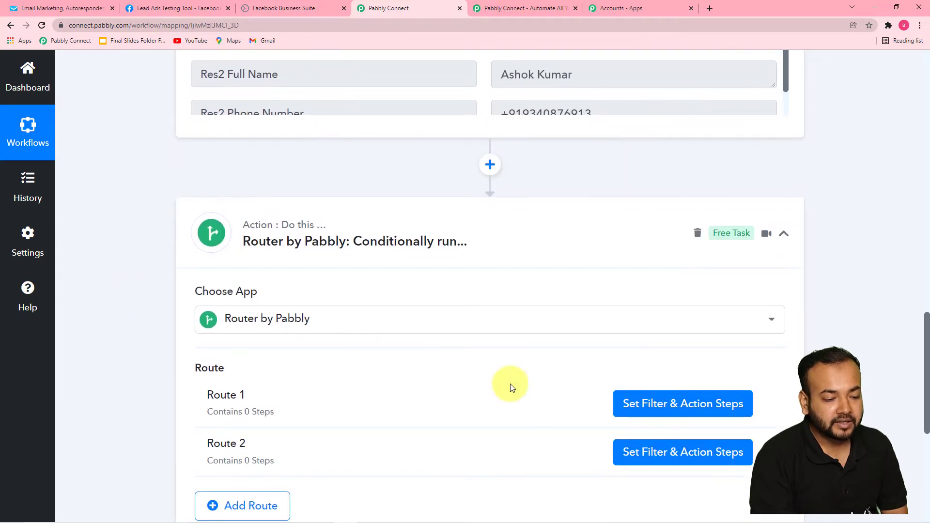
# Open Route 1's filter settings and select the trigger's Res2 Select Service Type as the filter label
pyautogui.click(639, 404)
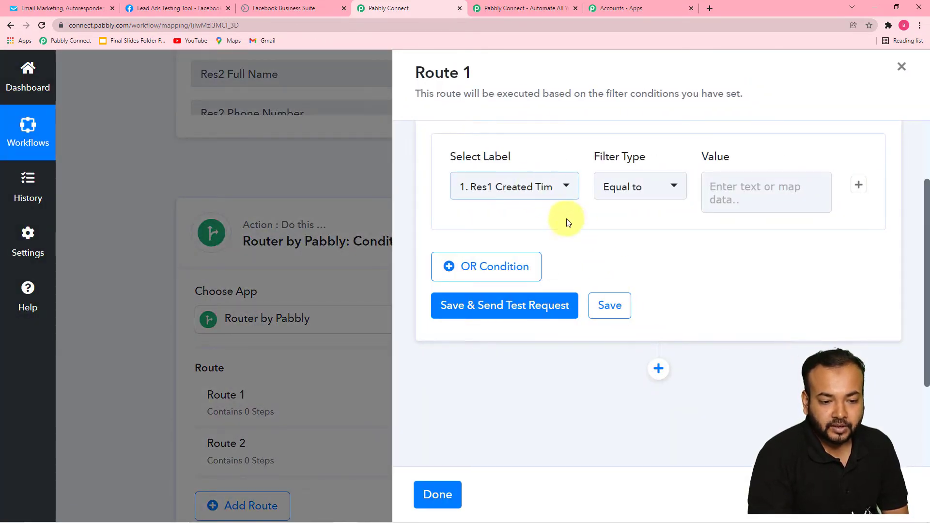
pyautogui.scroll(2, 575, 255)
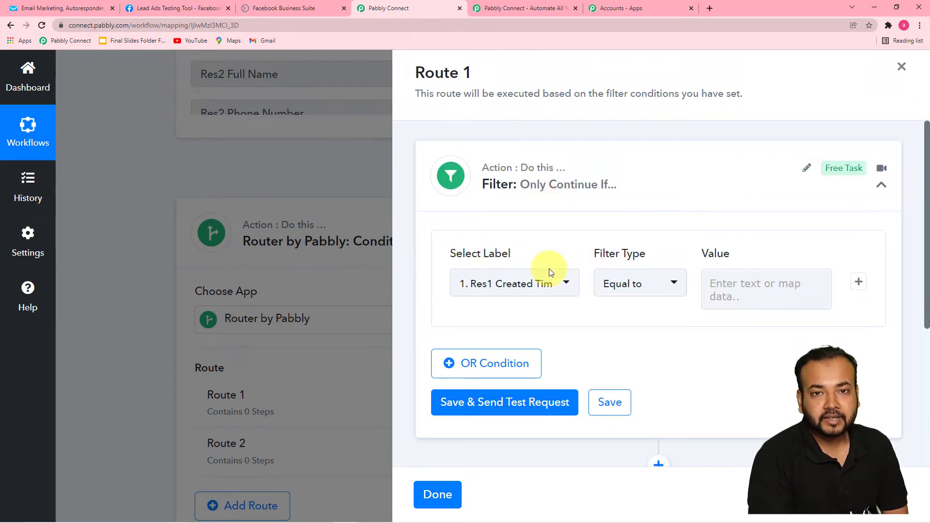
pyautogui.click(551, 284)
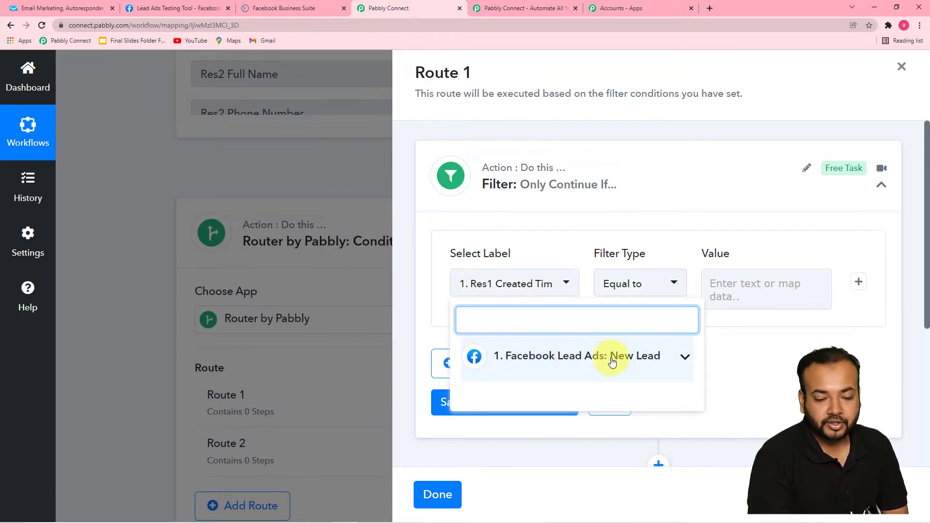
pyautogui.click(599, 375)
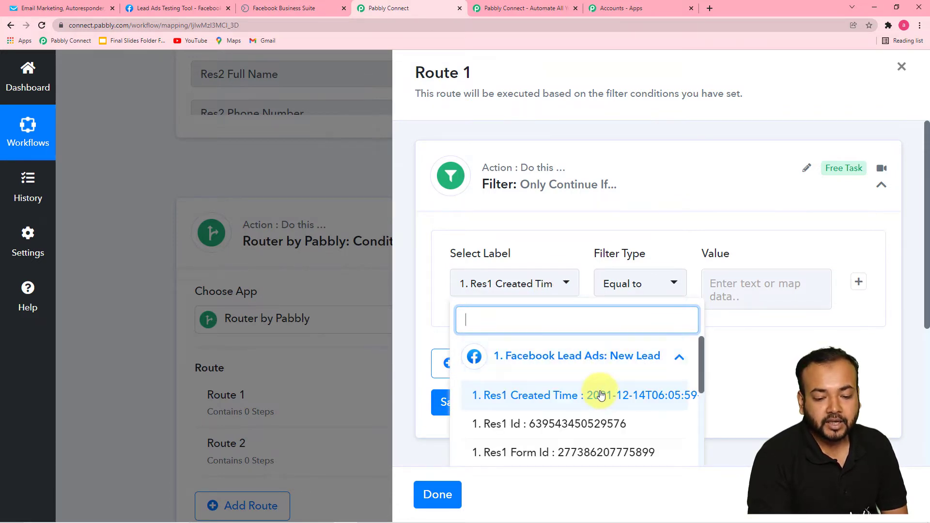
pyautogui.scroll(-2, 599, 387)
pyautogui.scroll(-2, 599, 396)
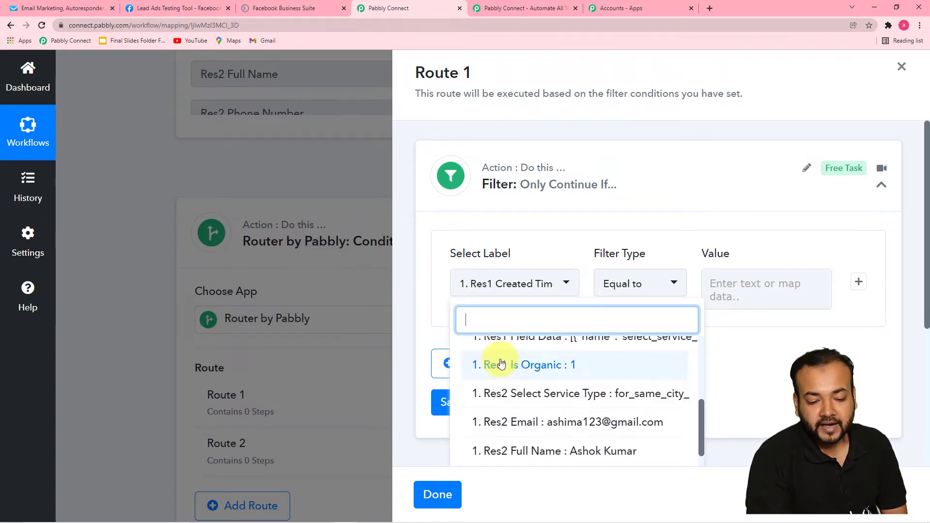
pyautogui.scroll(-3, 504, 375)
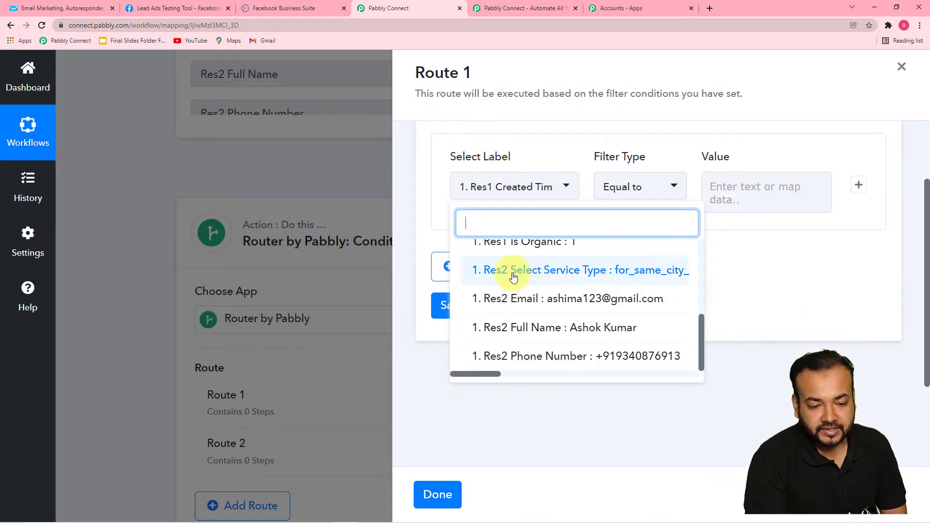
pyautogui.click(582, 280)
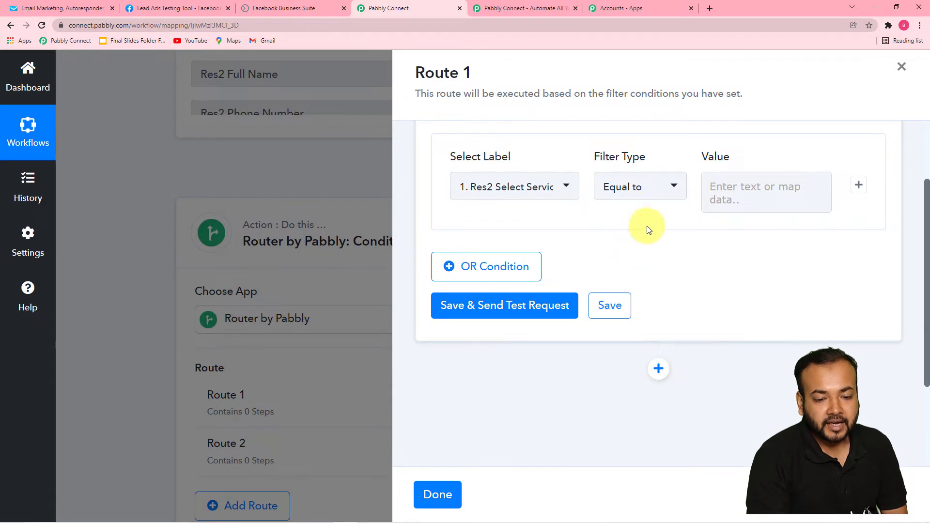
# Choose Equal to as Route 1's filter type and close the route's settings
pyautogui.click(640, 193)
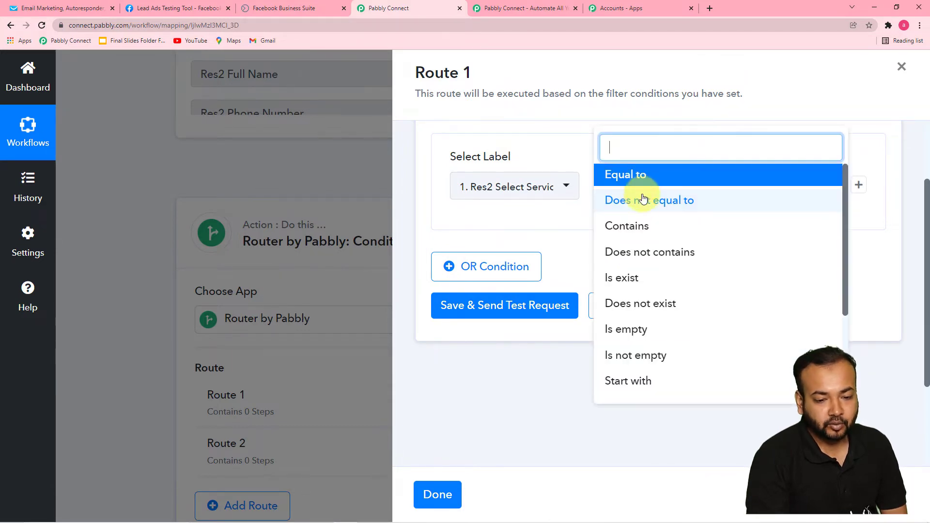
pyautogui.click(619, 180)
pyautogui.click(584, 251)
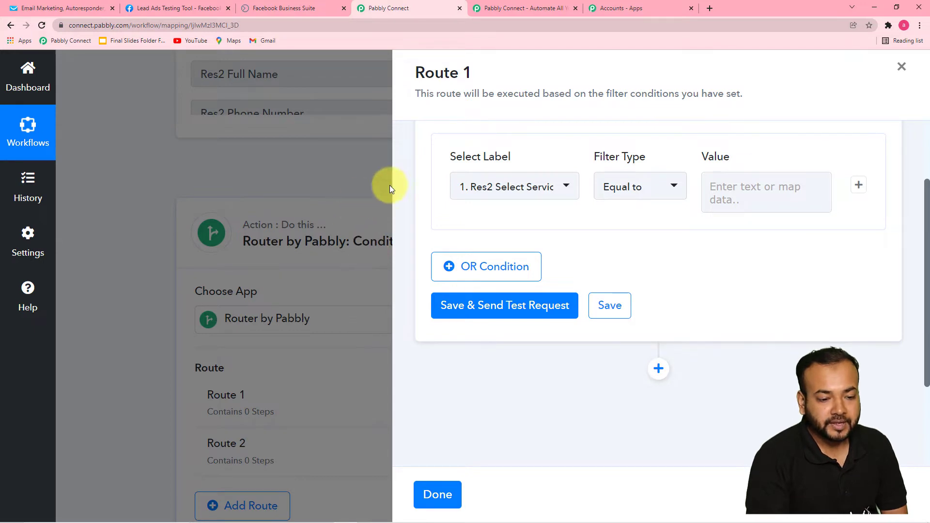
pyautogui.click(438, 494)
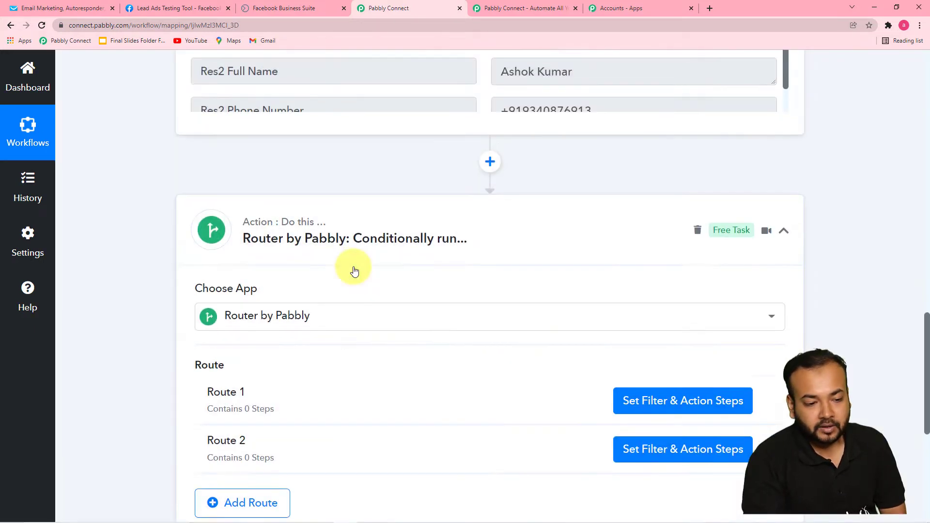
# Copy the Res2 Select Service Type value for_same_city_ from the trigger's response and return to the router's routes
pyautogui.scroll(-1, 359, 232)
pyautogui.scroll(3, 364, 195)
pyautogui.scroll(2, 364, 195)
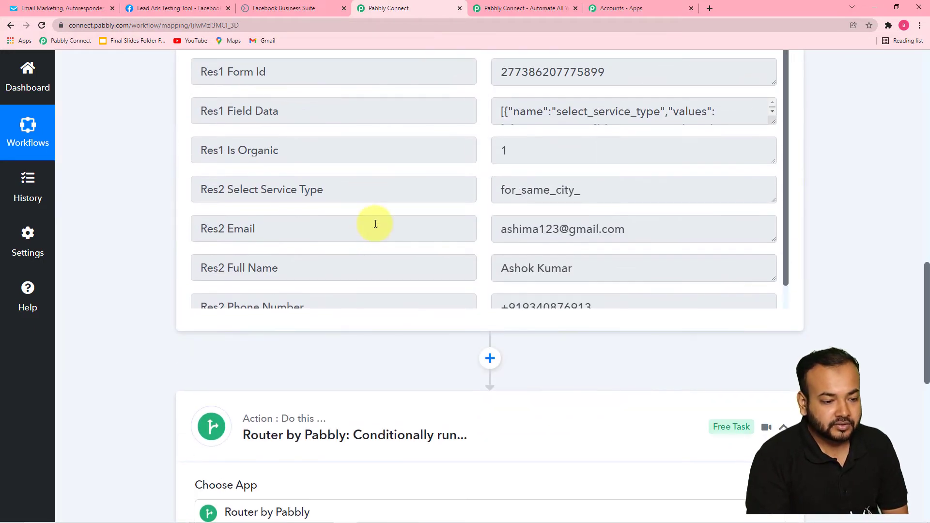
pyautogui.scroll(1, 348, 228)
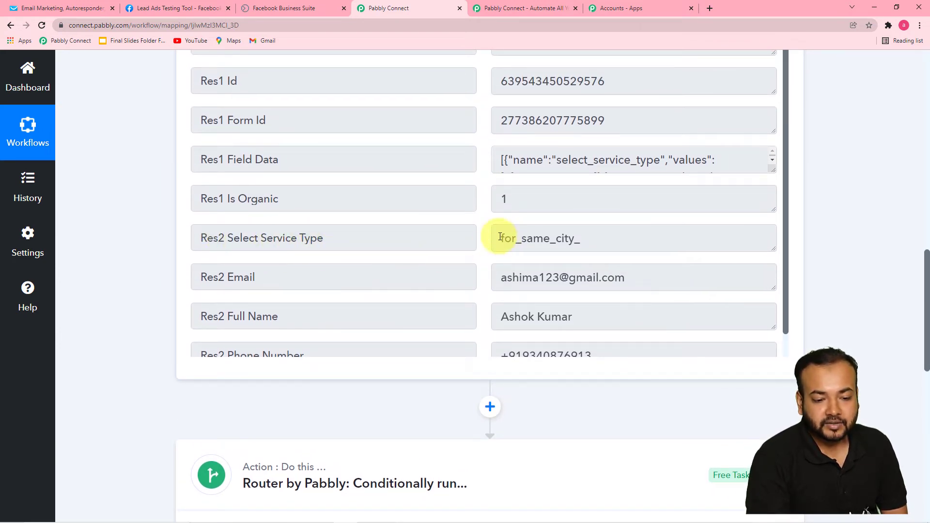
pyautogui.moveTo(501, 237); pyautogui.dragTo(581, 239)
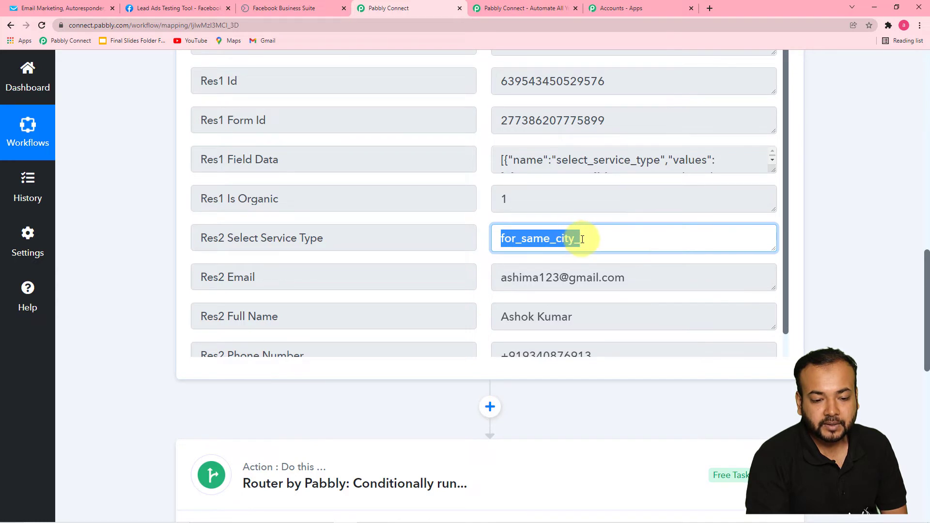
pyautogui.click(586, 239)
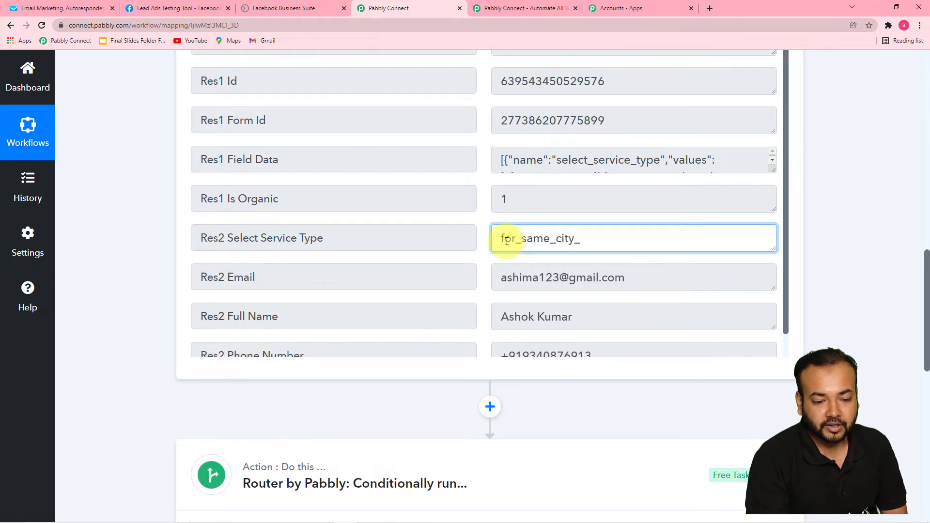
pyautogui.moveTo(506, 241); pyautogui.dragTo(579, 239)
pyautogui.rightClick(567, 250)
pyautogui.click(581, 249)
pyautogui.scroll(-8, 208, 267)
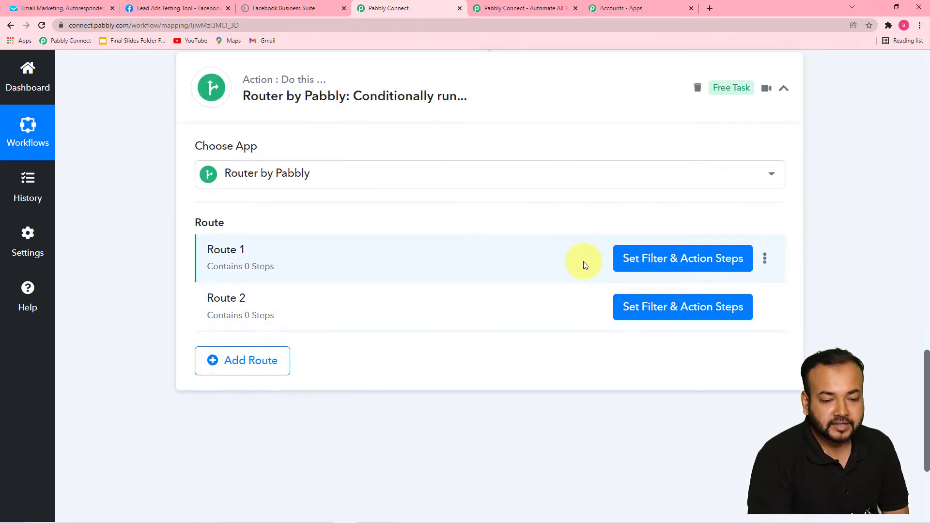
# Set Route 1's filter to the trigger's Res2 Select Service Type with the Equal to value for_same_city_
pyautogui.click(646, 260)
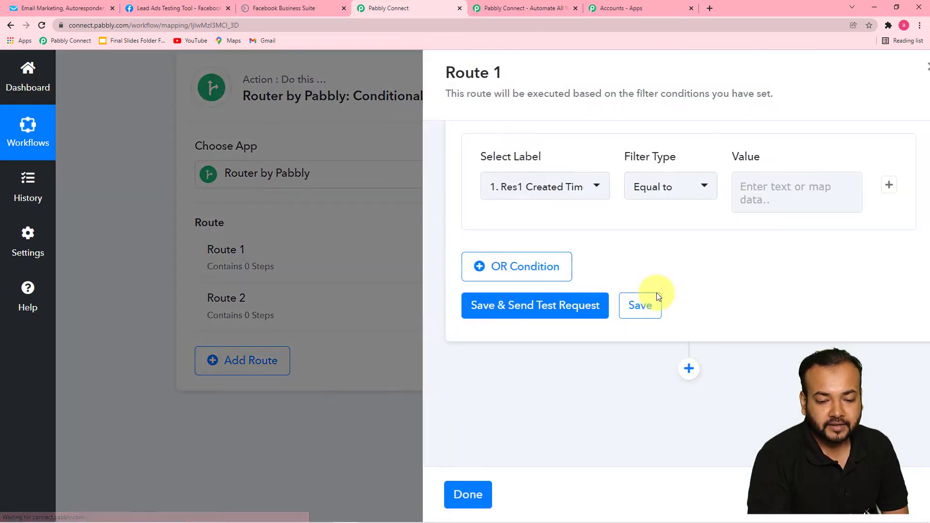
pyautogui.click(545, 190)
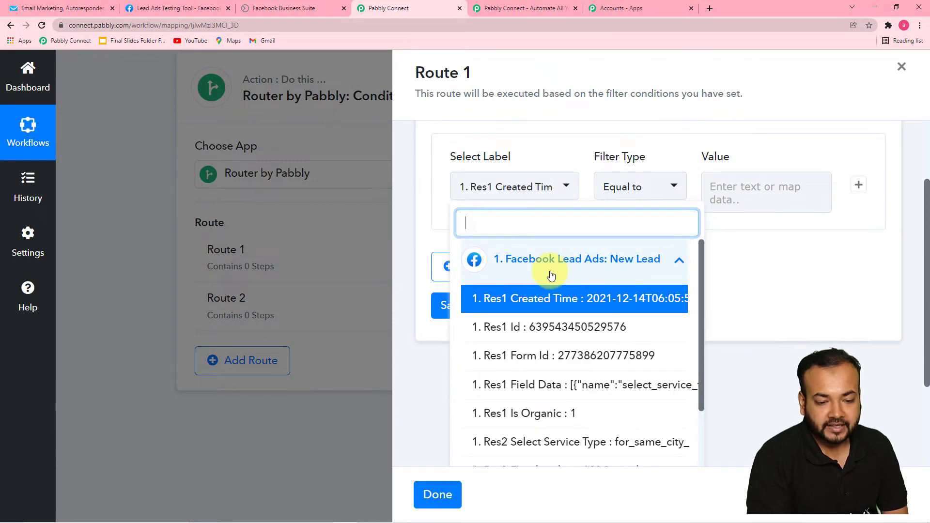
pyautogui.click(514, 442)
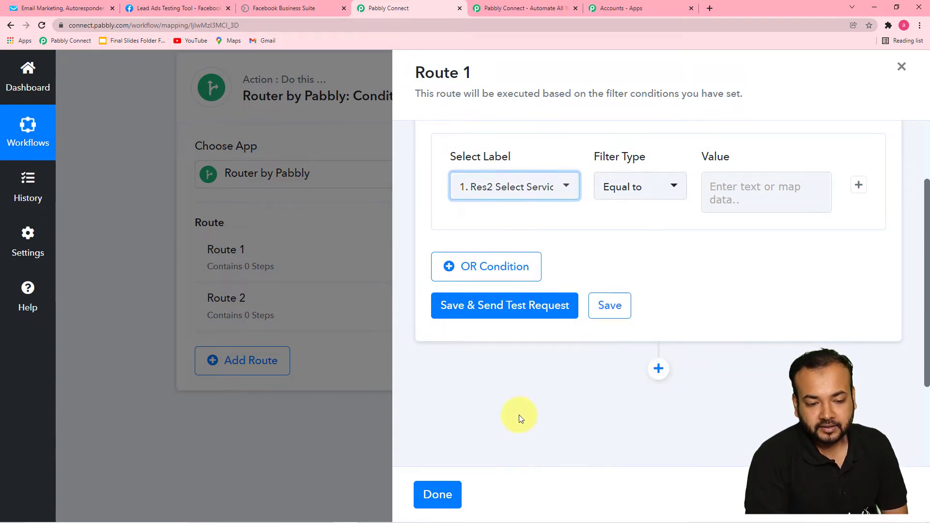
pyautogui.click(726, 192)
pyautogui.rightClick(725, 193)
pyautogui.click(754, 269)
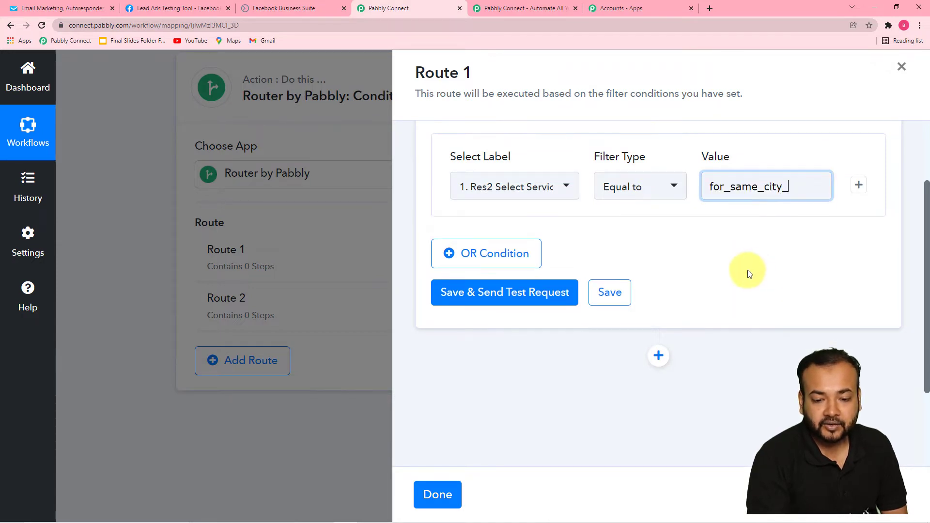
# Save Route 1's filter with a test request and review the response against the filter condition
pyautogui.click(514, 301)
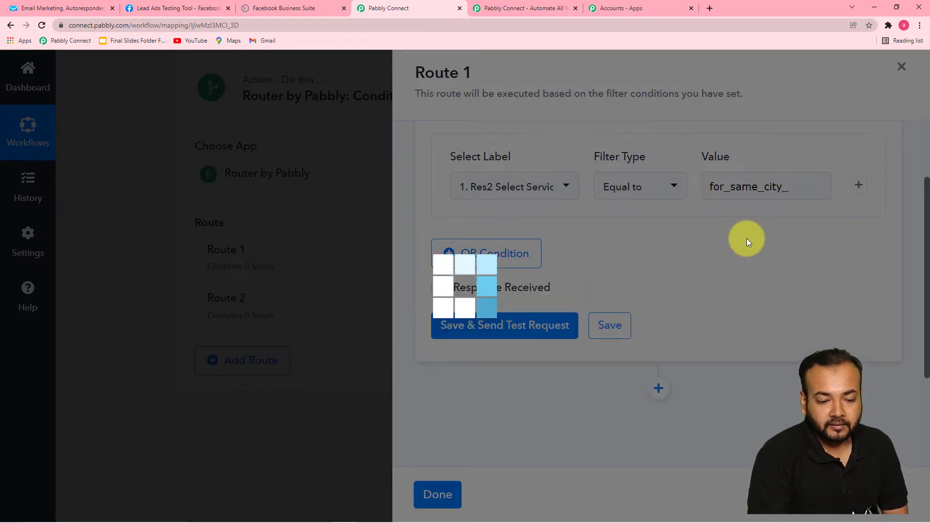
pyautogui.scroll(-1, 582, 233)
pyautogui.scroll(-1, 508, 257)
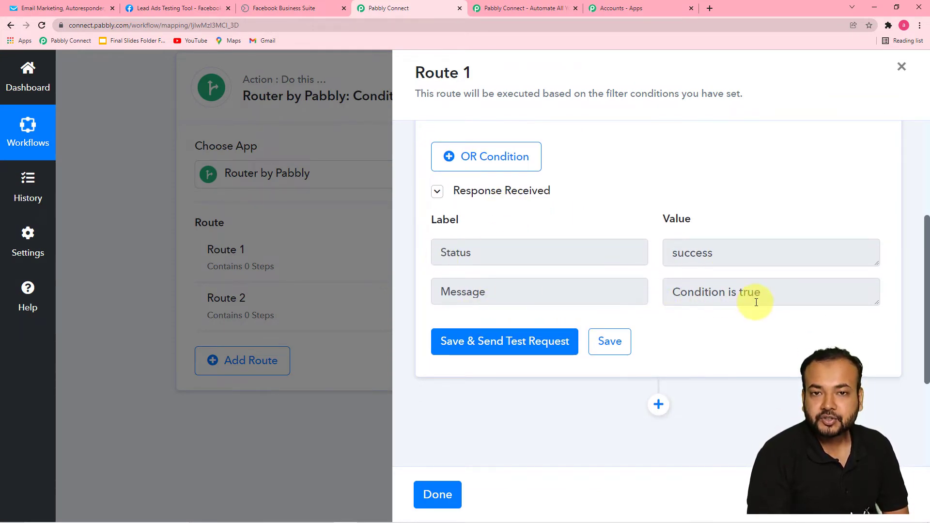
pyautogui.scroll(1, 753, 301)
pyautogui.scroll(-1, 702, 252)
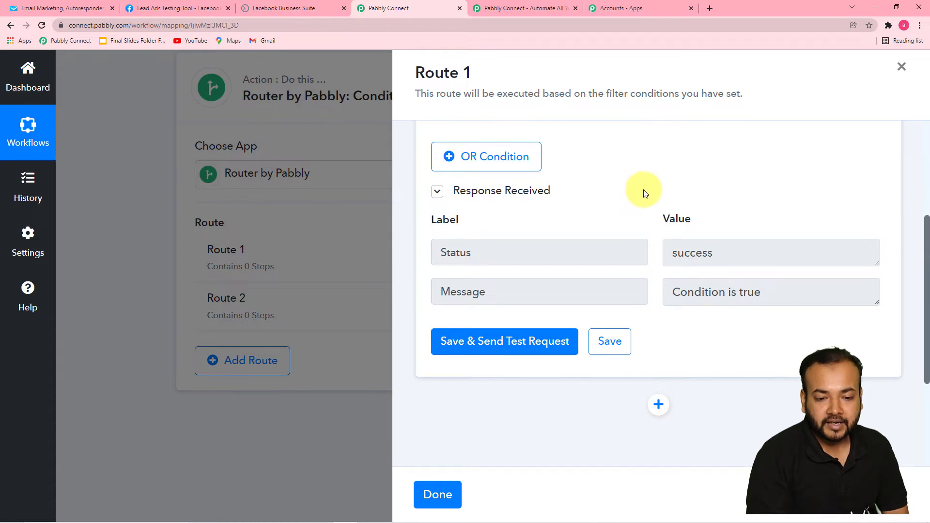
pyautogui.scroll(5, 644, 193)
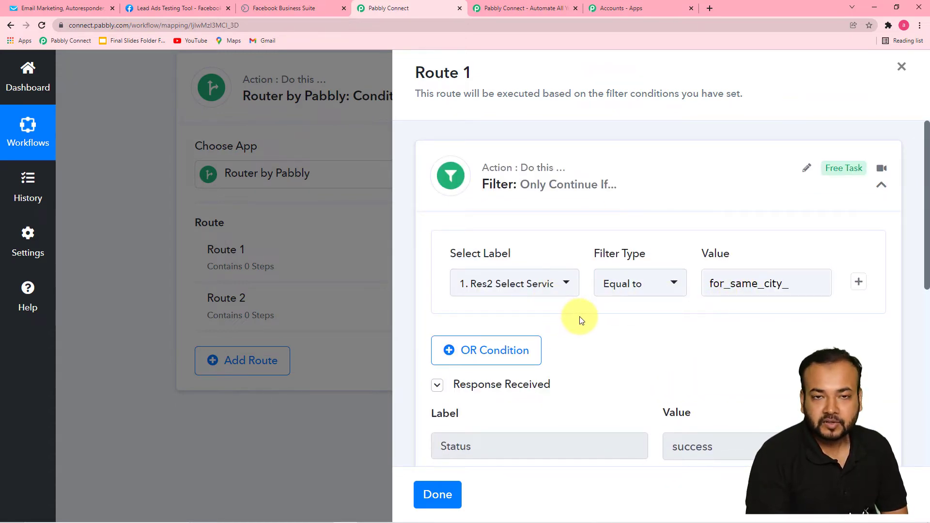
pyautogui.scroll(-5, 579, 316)
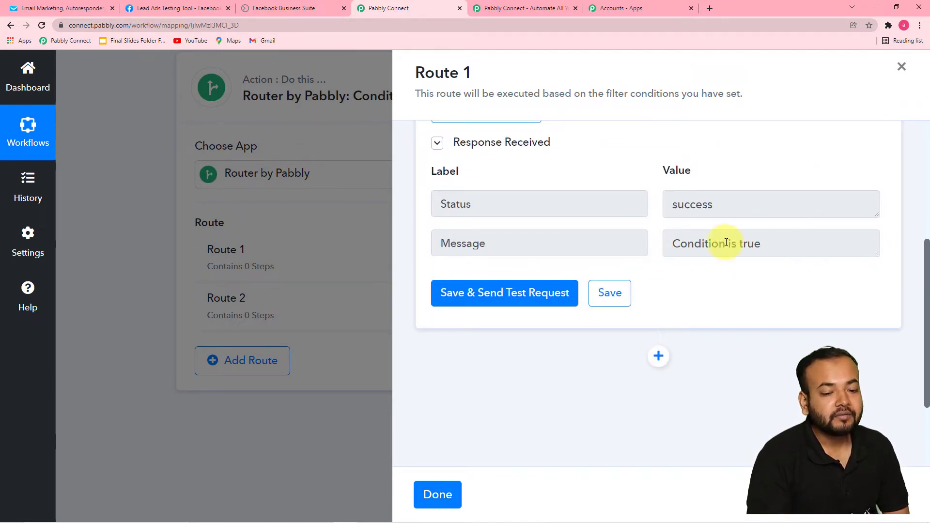
pyautogui.scroll(3, 631, 256)
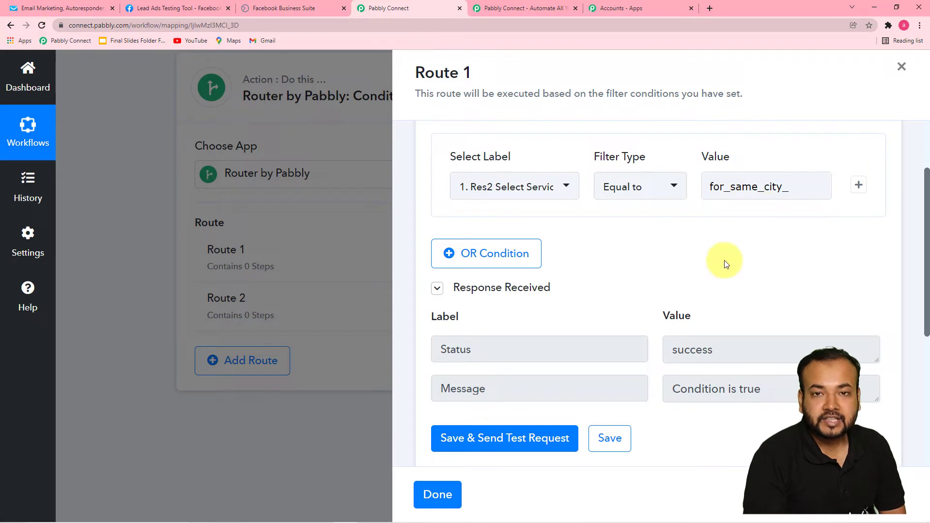
pyautogui.scroll(-2, 630, 290)
pyautogui.scroll(-1, 611, 292)
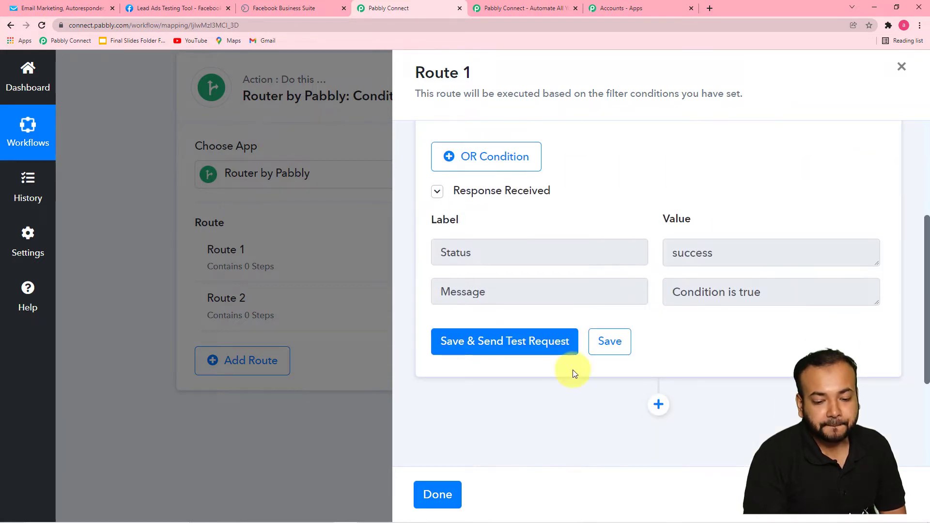
# Add a GetResponse action after Route 1's filter with Create a New Contact as its action event
pyautogui.click(658, 407)
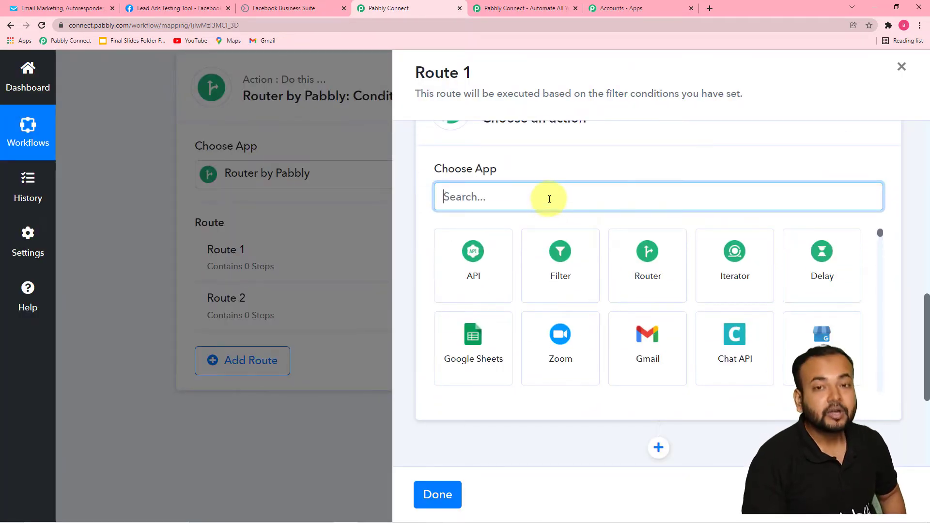
pyautogui.write('g')
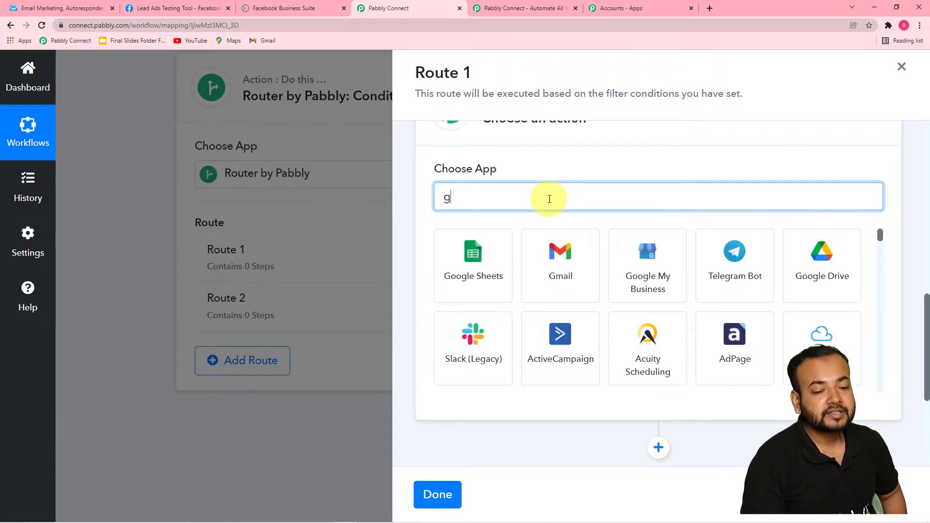
pyautogui.write('et')
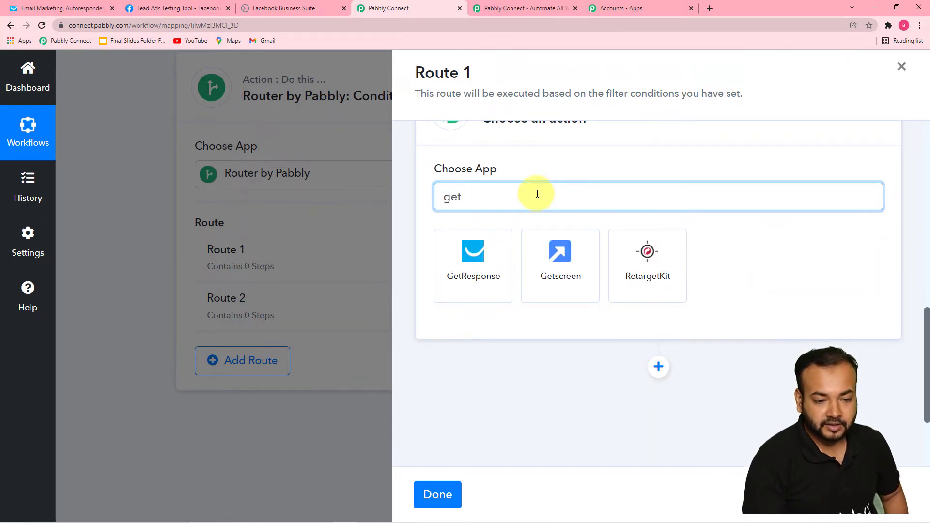
pyautogui.click(488, 283)
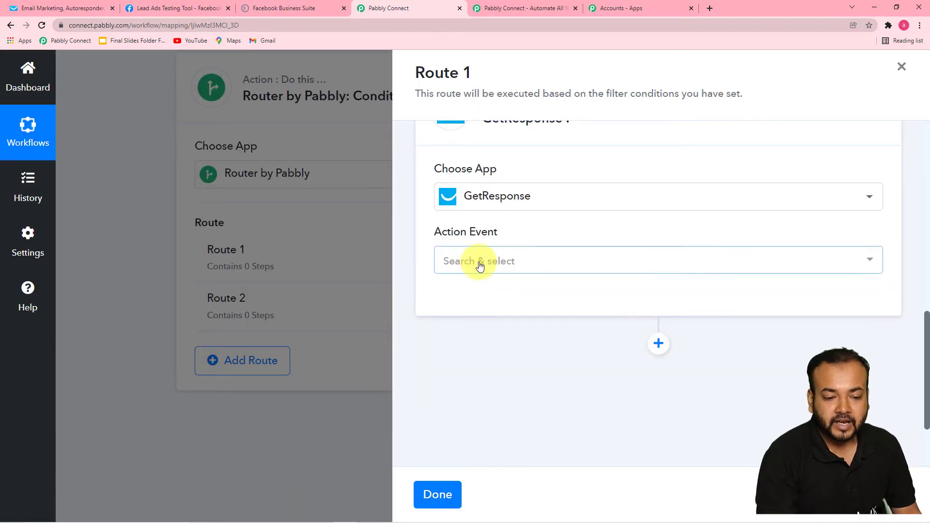
pyautogui.click(480, 266)
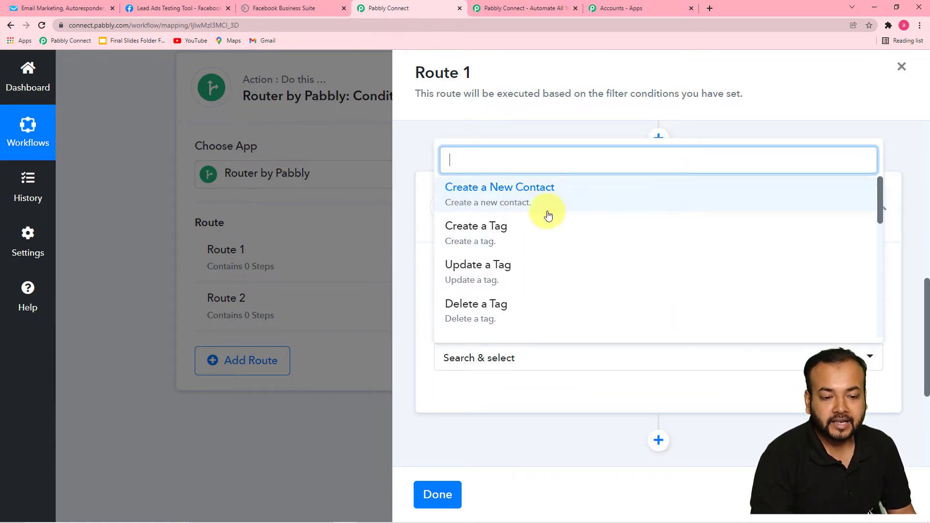
pyautogui.click(505, 201)
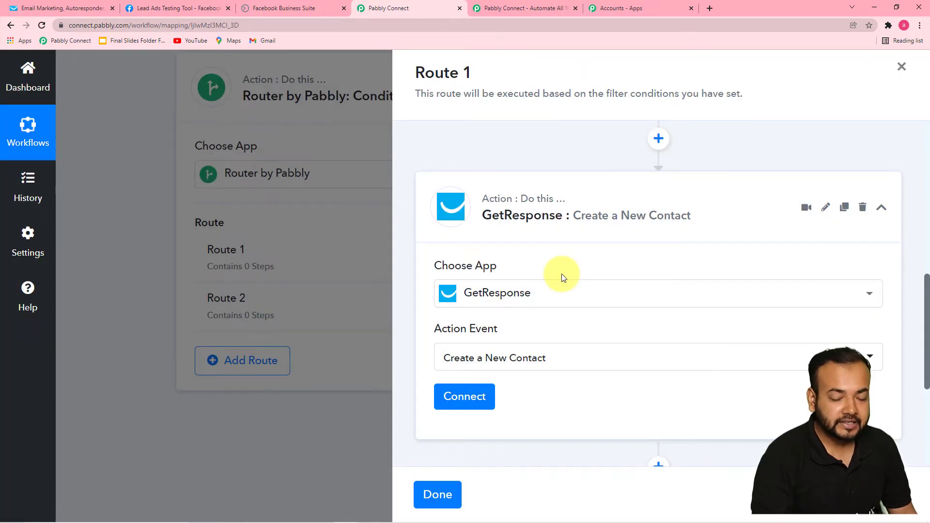
# Start connecting the GetResponse action with a new connection instead of the existing one
pyautogui.scroll(-3, 564, 281)
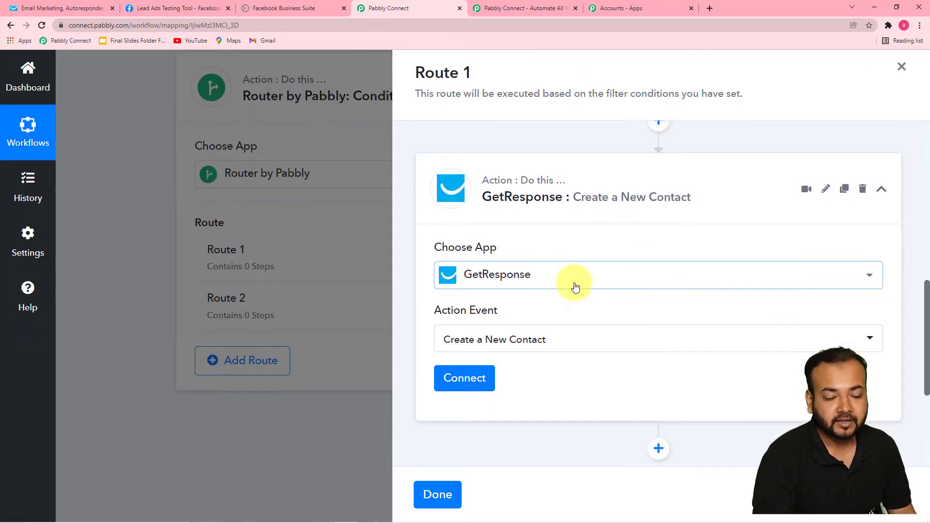
pyautogui.click(462, 262)
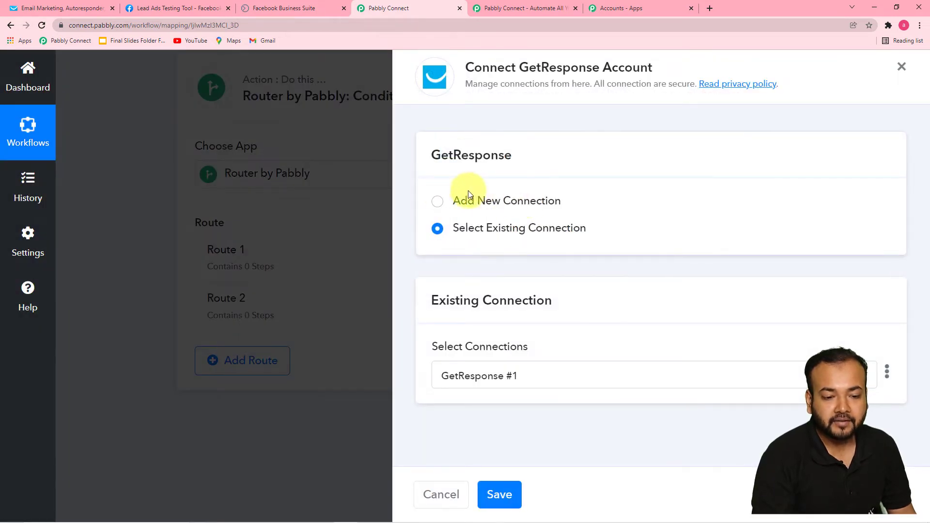
pyautogui.click(438, 201)
pyautogui.scroll(-1, 542, 297)
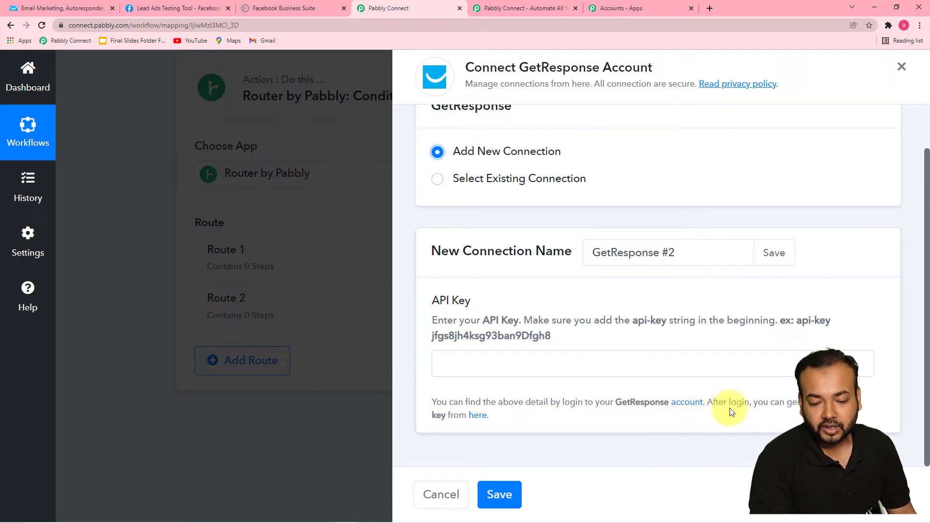
# Copy the Pabbly Connect API key from GetResponse's API page and paste it into the new connection's API Key field
pyautogui.click(480, 420)
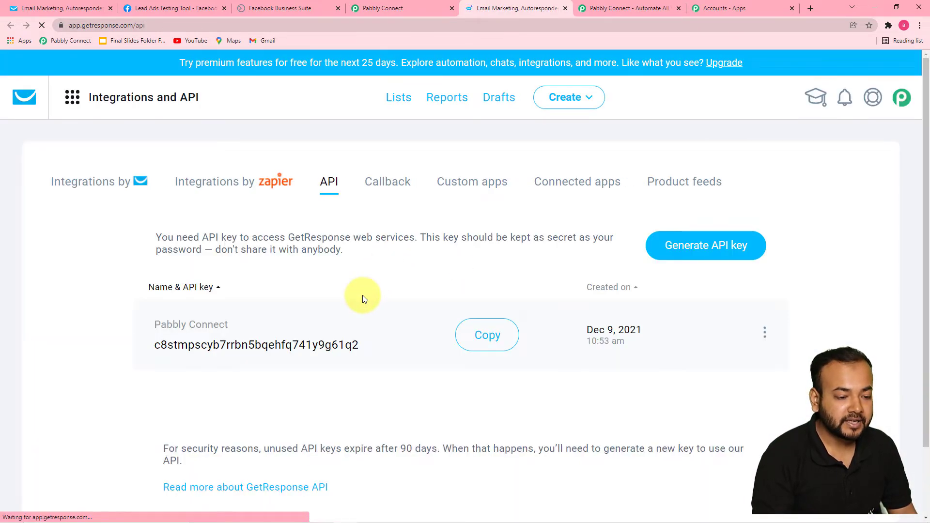
pyautogui.scroll(-3, 366, 298)
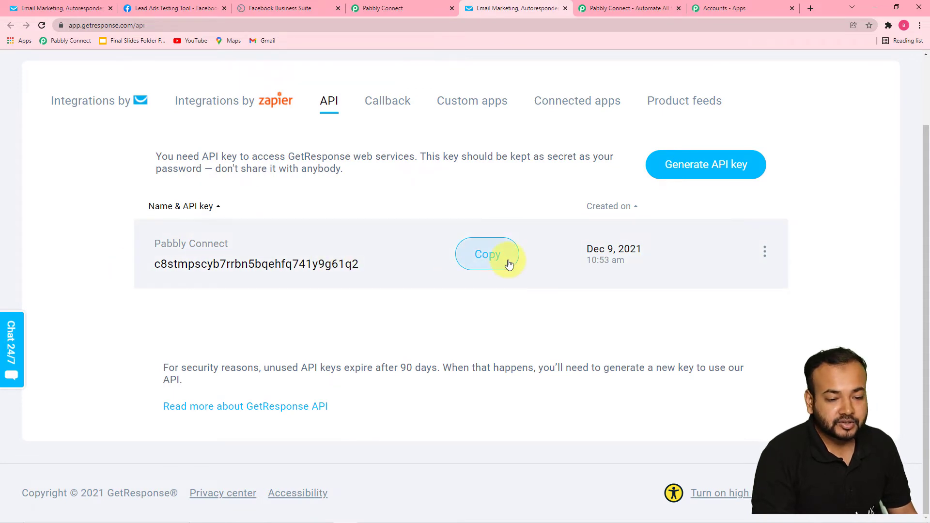
pyautogui.click(491, 262)
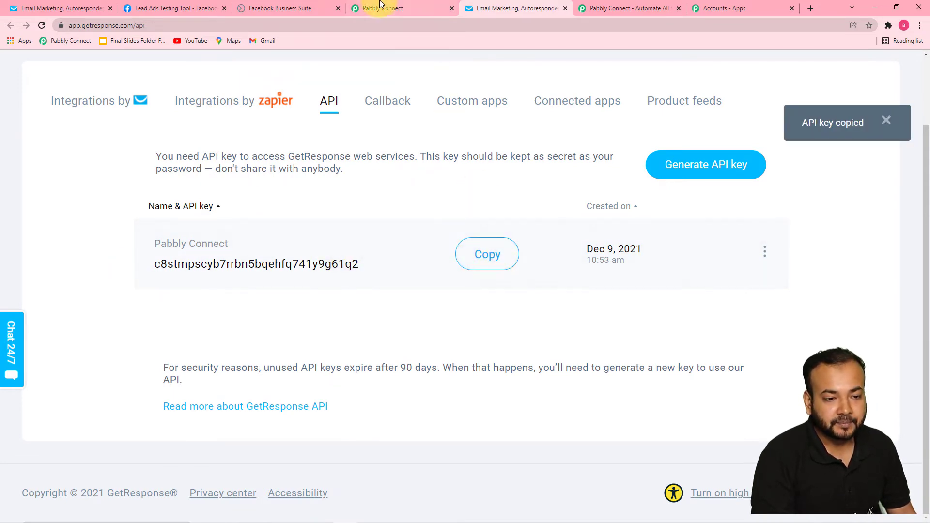
pyautogui.click(365, 9)
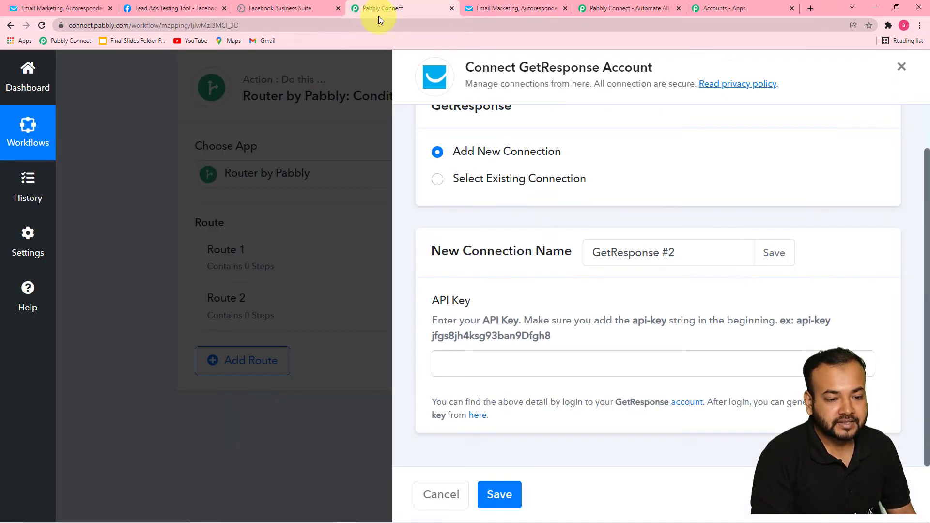
pyautogui.rightClick(481, 360)
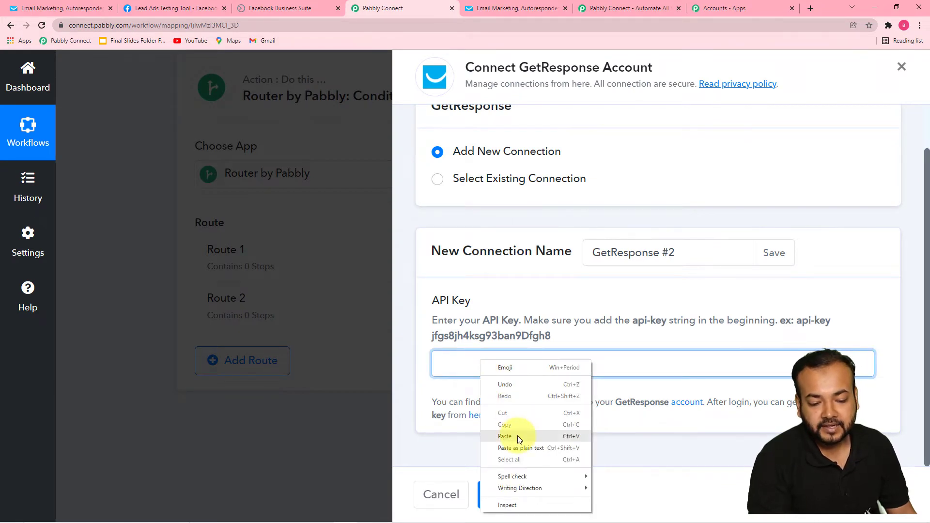
pyautogui.click(505, 436)
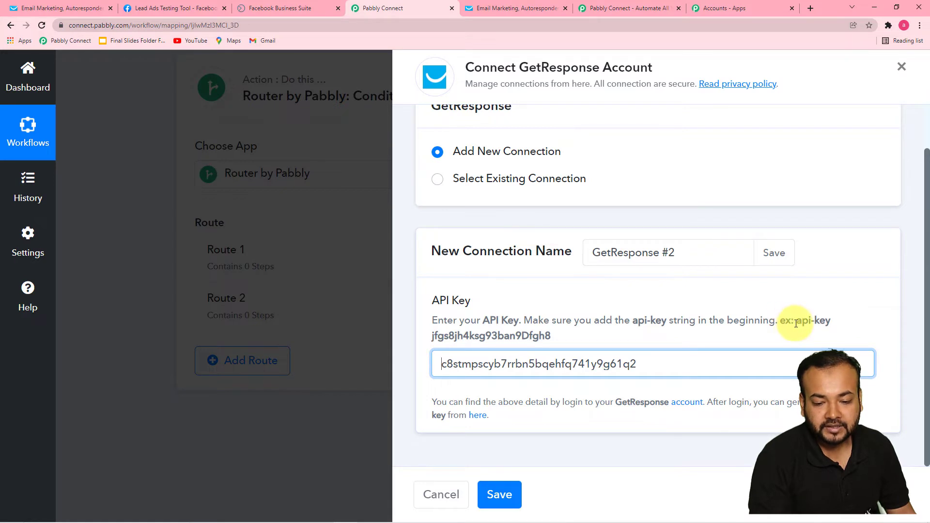
# Put the api-key string and a space before the key in the API Key field and save the GetResponse connection
pyautogui.moveTo(798, 321); pyautogui.dragTo(832, 320)
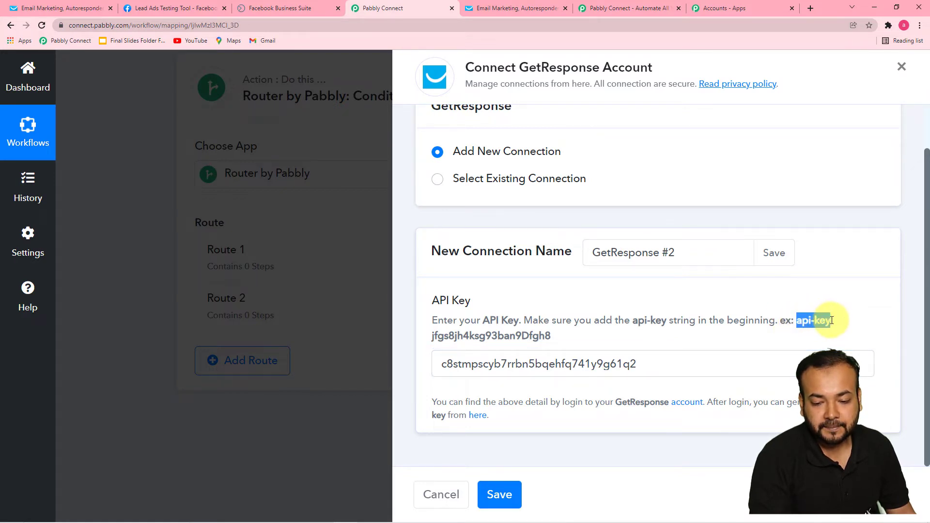
pyautogui.rightClick(818, 320)
pyautogui.click(827, 328)
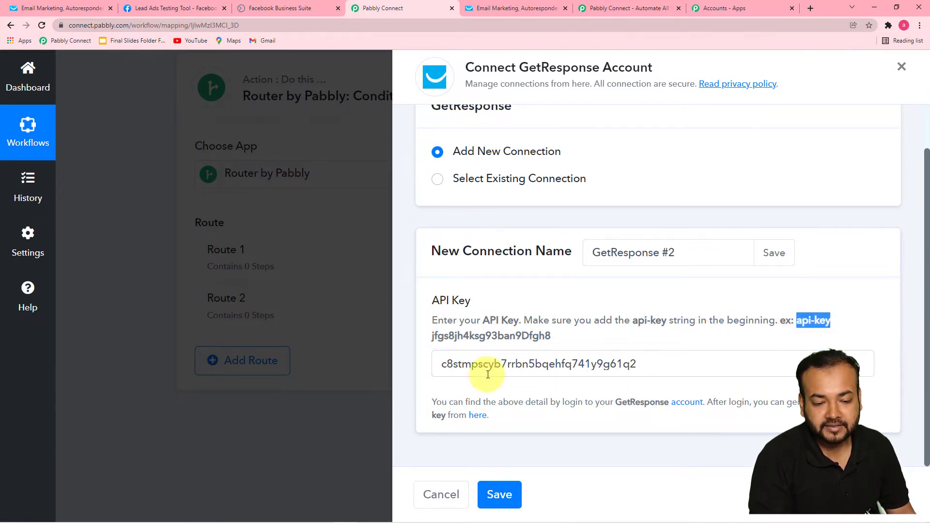
pyautogui.click(442, 365)
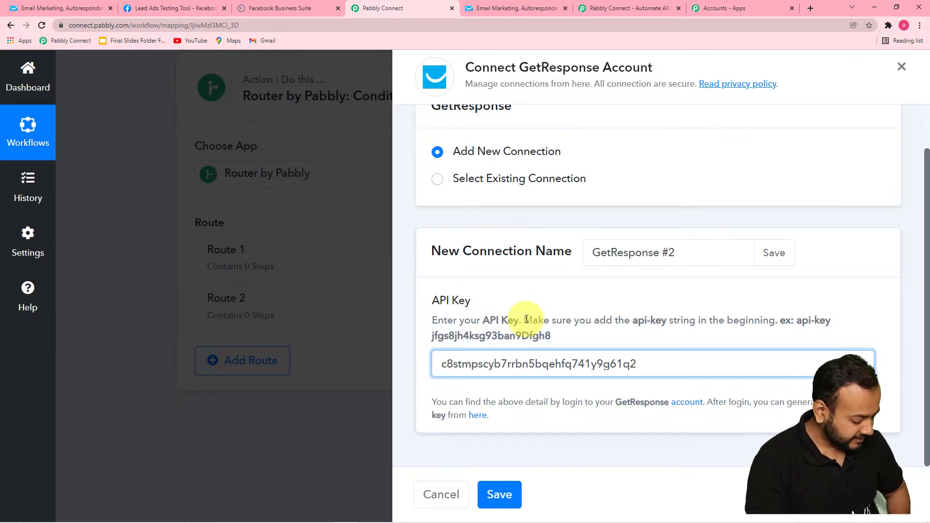
pyautogui.hotkey('ctrl', 'v')
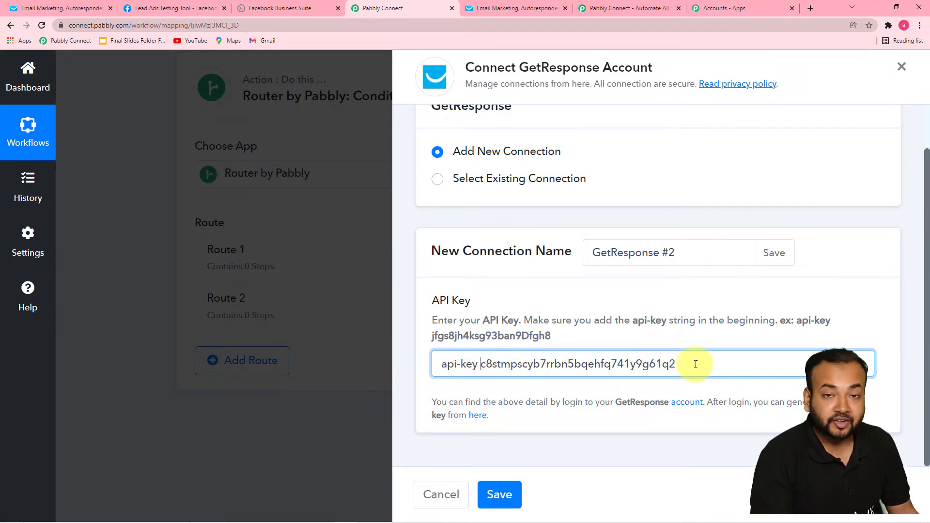
pyautogui.click(509, 494)
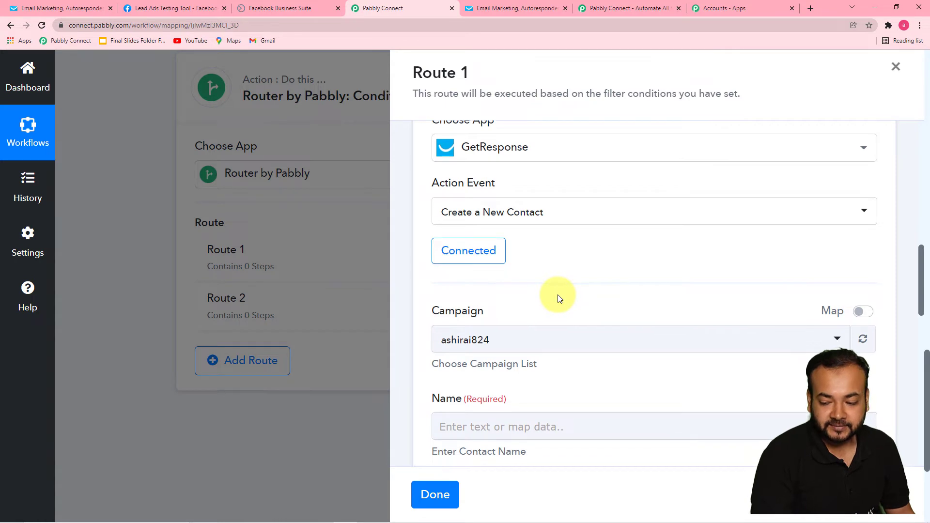
# Select the account's campaign list for the new GetResponse contact and go on to the remaining contact fields
pyautogui.scroll(-2, 559, 298)
pyautogui.scroll(-2, 556, 263)
pyautogui.scroll(2, 514, 208)
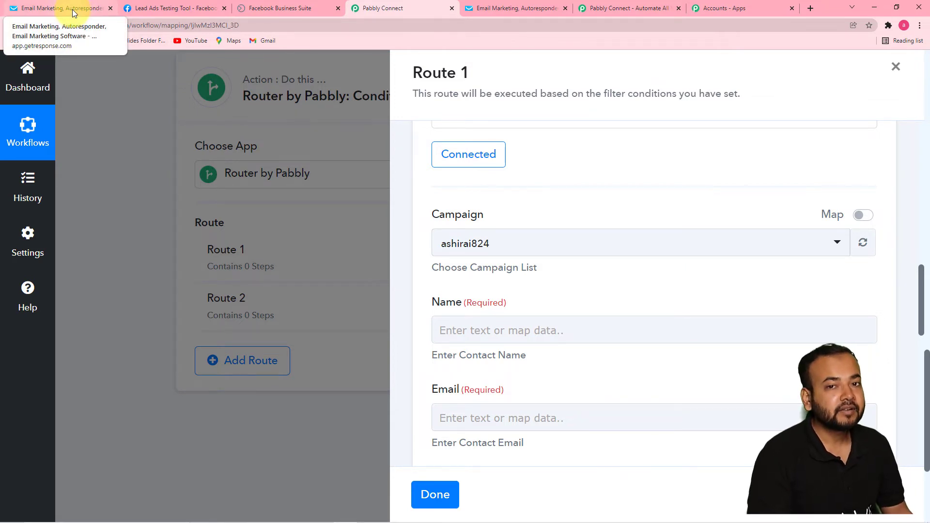
pyautogui.click(495, 245)
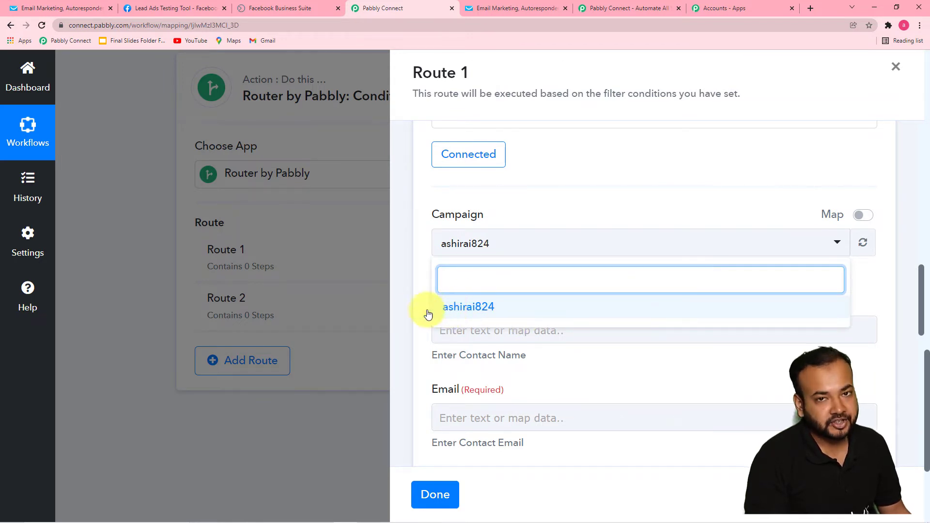
pyautogui.click(469, 310)
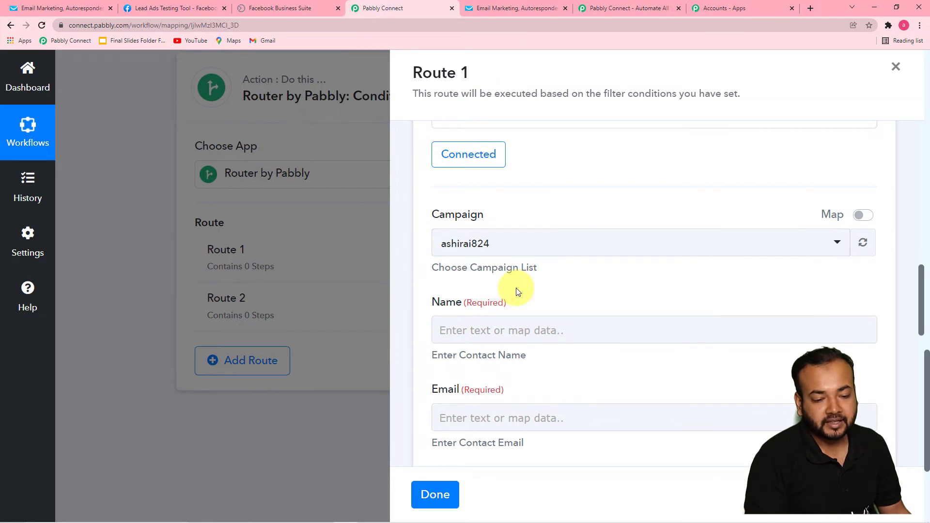
pyautogui.scroll(-2, 513, 271)
pyautogui.scroll(-3, 515, 253)
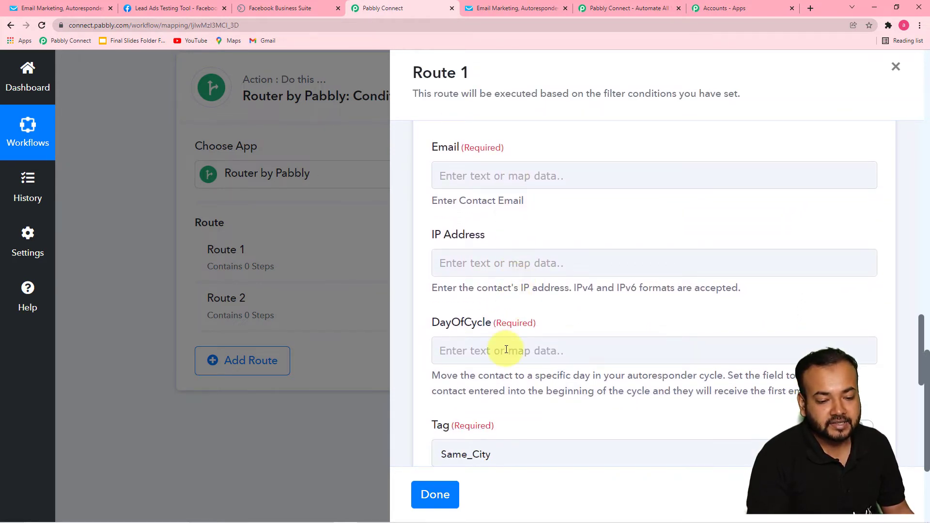
# Review Route 1's for_same_city_ filter condition and set the new contact's Tag to Same_City
pyautogui.scroll(-1, 540, 281)
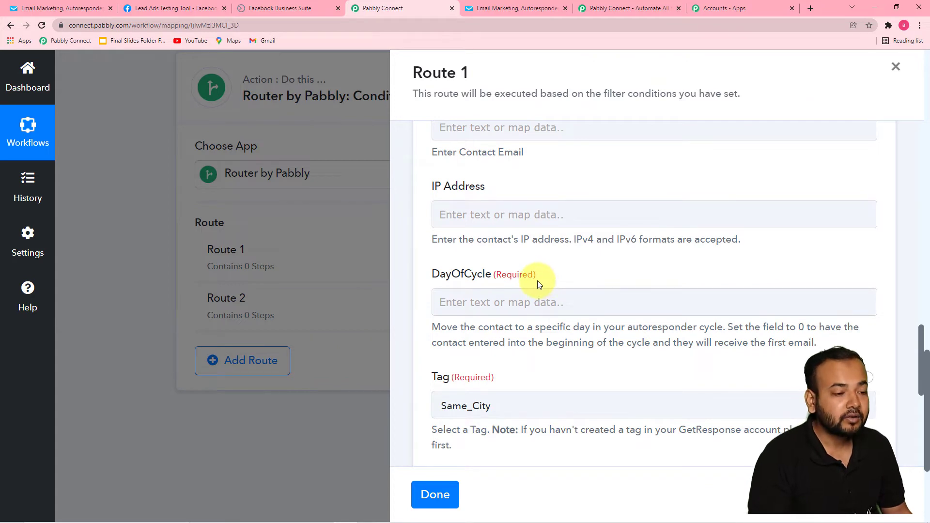
pyautogui.scroll(-4, 537, 281)
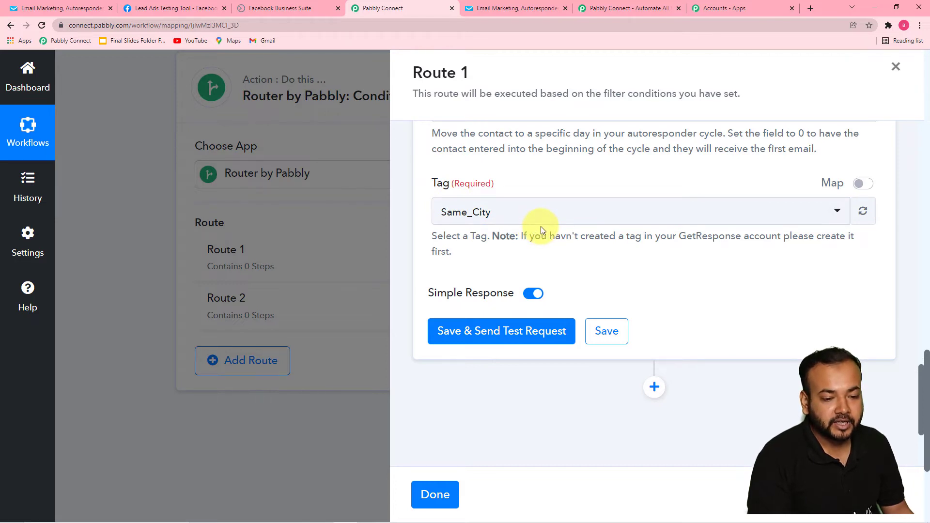
pyautogui.scroll(6, 540, 226)
pyautogui.scroll(14, 540, 226)
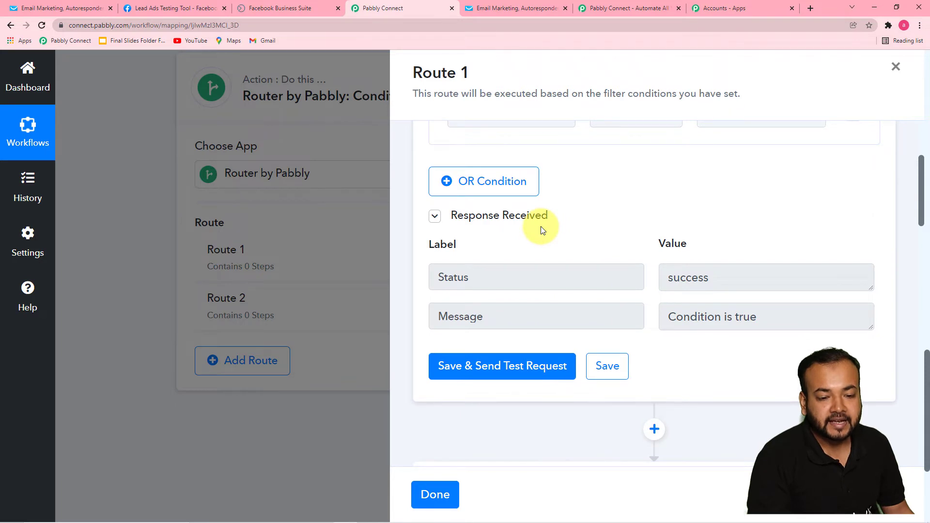
pyautogui.scroll(2, 540, 226)
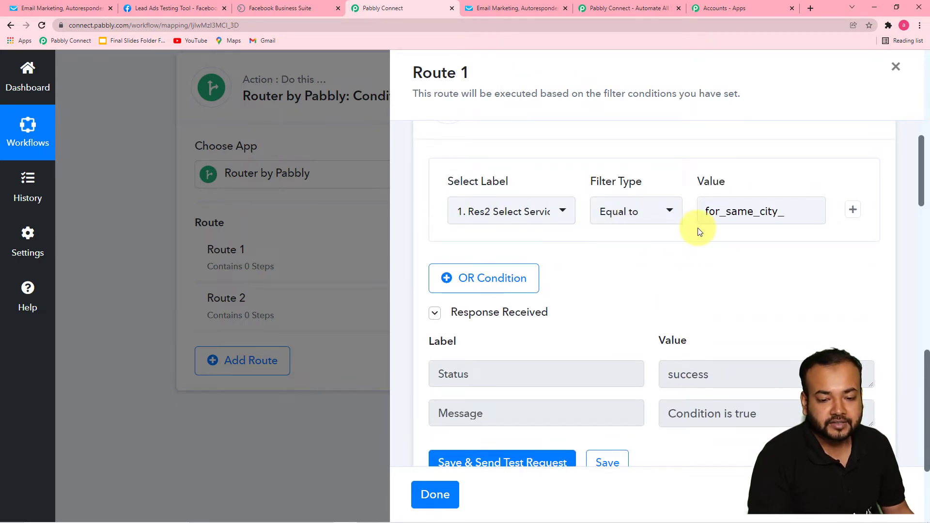
pyautogui.scroll(-3, 676, 293)
pyautogui.scroll(-15, 562, 313)
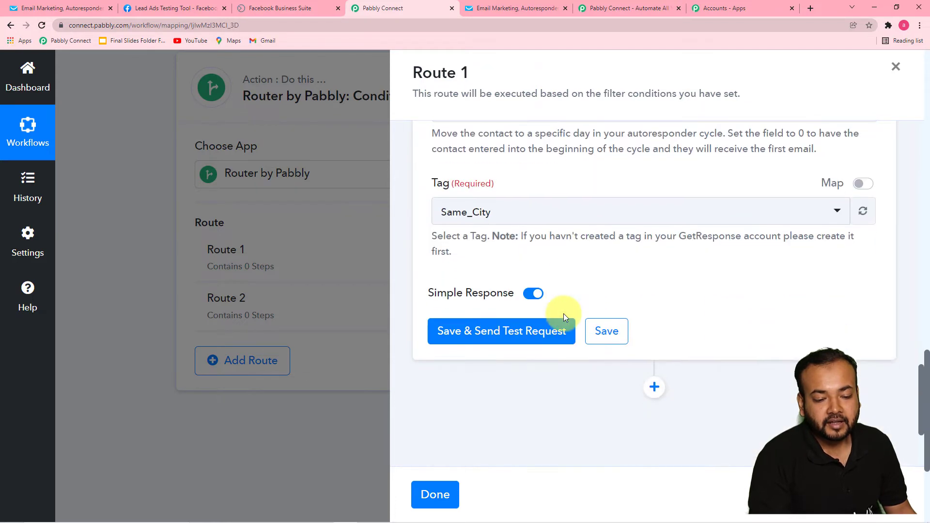
pyautogui.click(546, 209)
pyautogui.click(497, 275)
pyautogui.scroll(6, 544, 251)
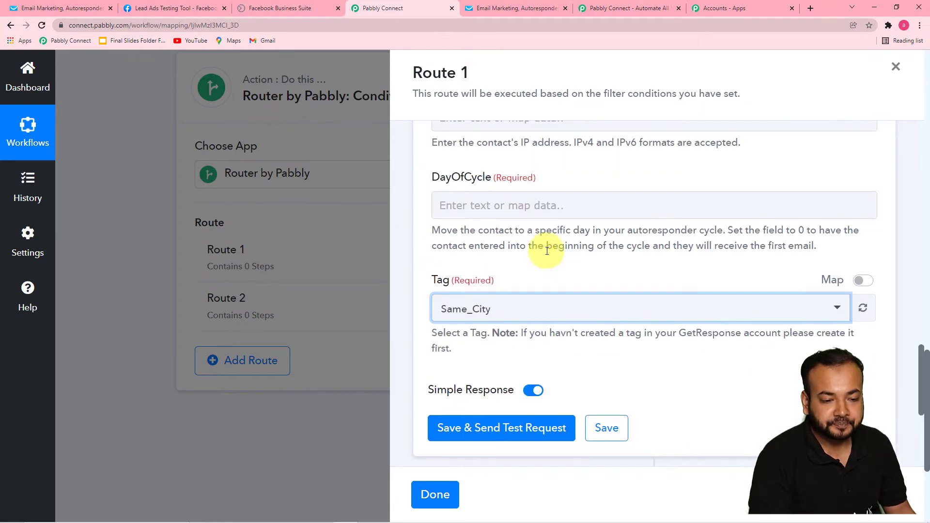
# Set the contact's DayOfCycle to 0 in Route 1's GetResponse action
pyautogui.scroll(-2, 520, 336)
pyautogui.click(538, 304)
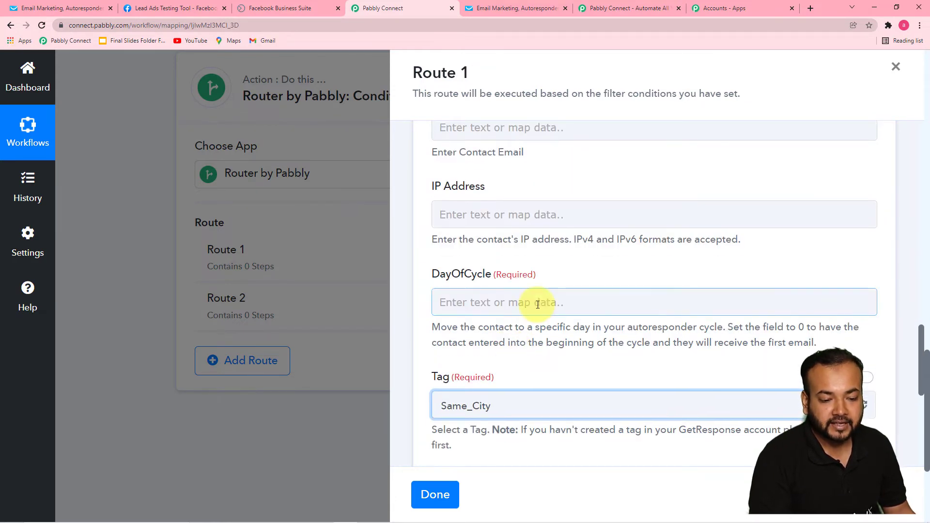
pyautogui.click(567, 341)
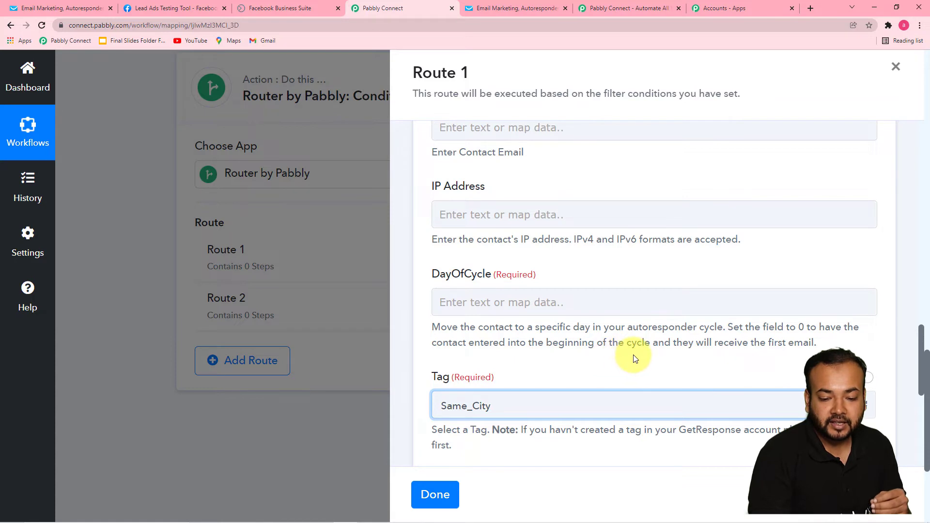
pyautogui.click(581, 302)
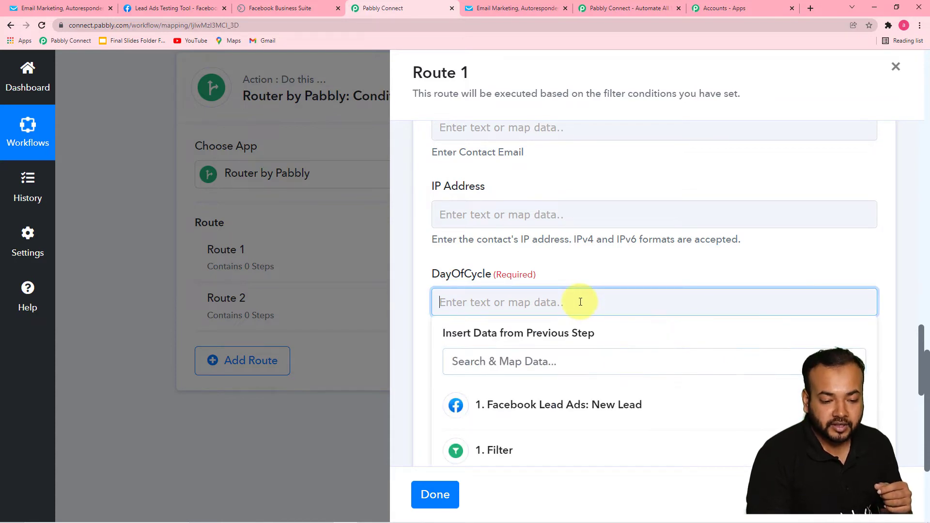
pyautogui.write('0')
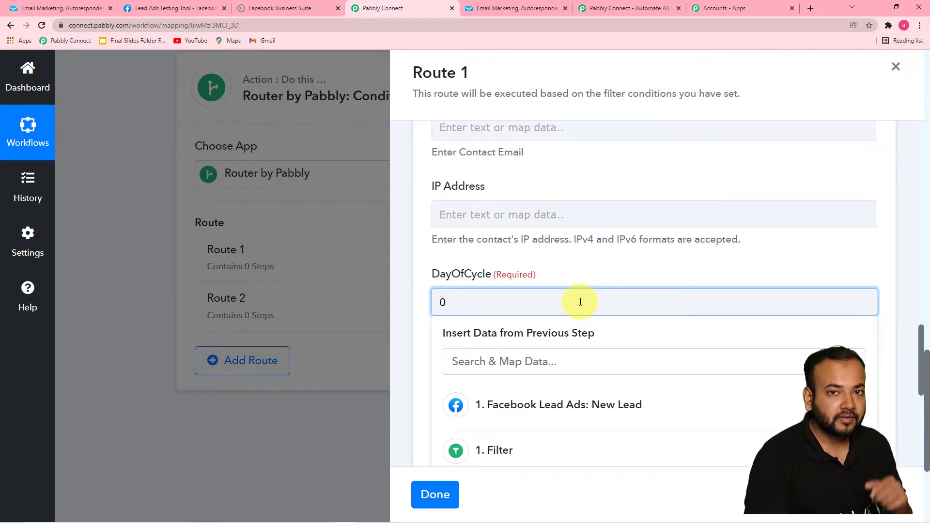
pyautogui.click(596, 272)
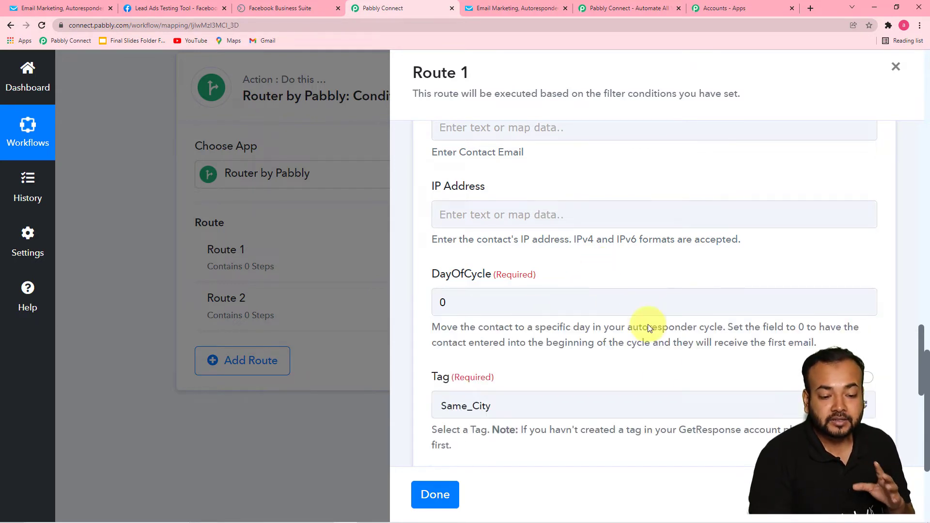
# Examine the Campaign, Name, Email, IP Address and DayOfCycle fields of the GetResponse contact action
pyautogui.scroll(2, 601, 339)
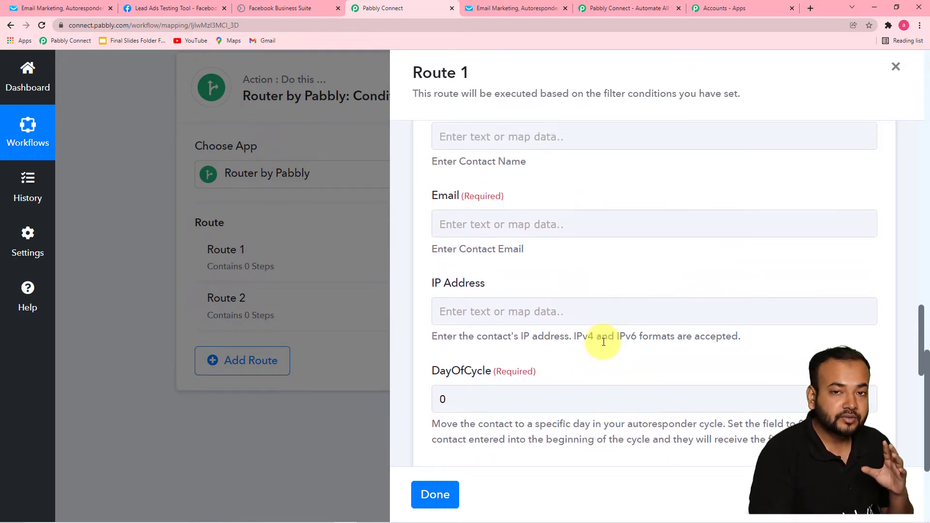
pyautogui.scroll(-2, 602, 341)
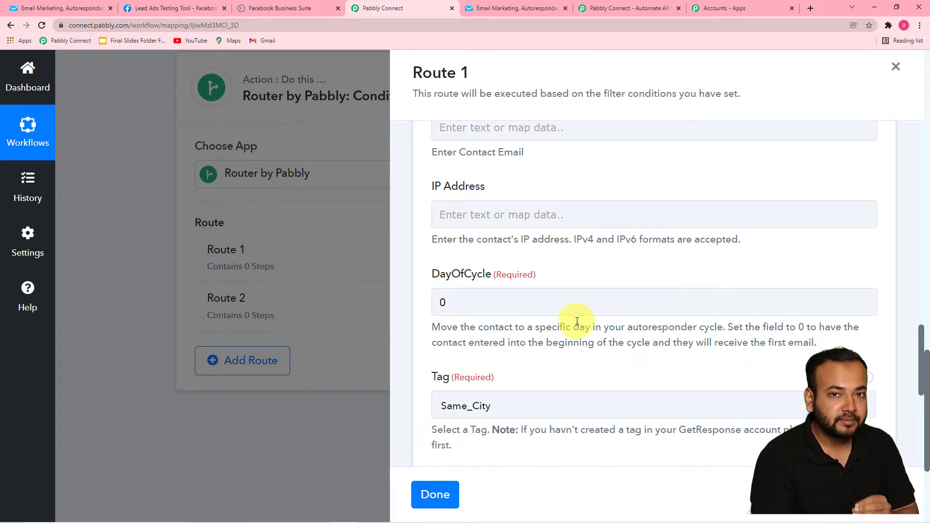
pyautogui.scroll(-1, 580, 328)
pyautogui.scroll(4, 580, 326)
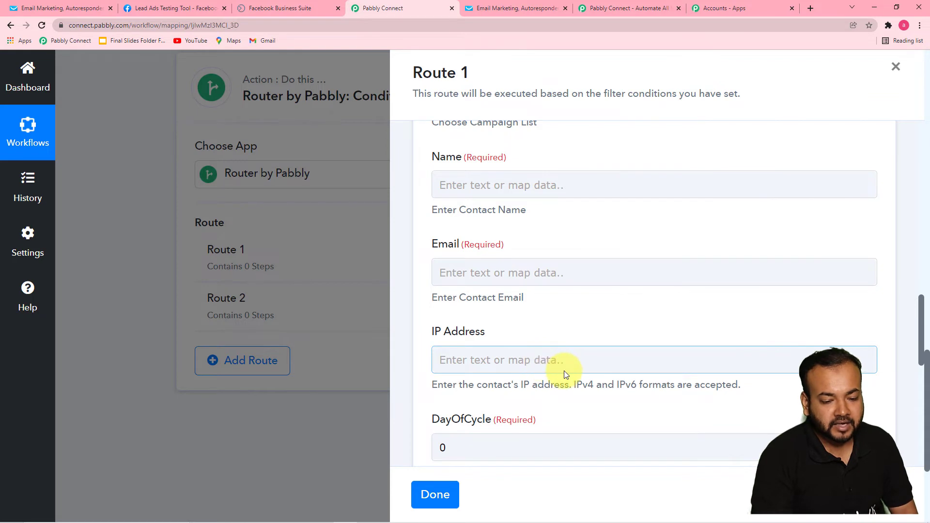
pyautogui.scroll(1, 564, 371)
pyautogui.scroll(-2, 562, 370)
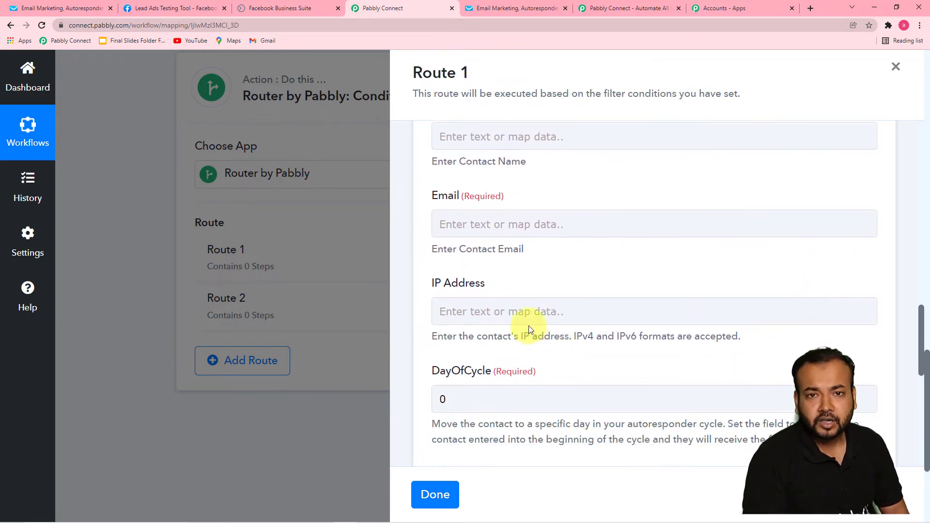
pyautogui.scroll(4, 528, 326)
pyautogui.click(488, 324)
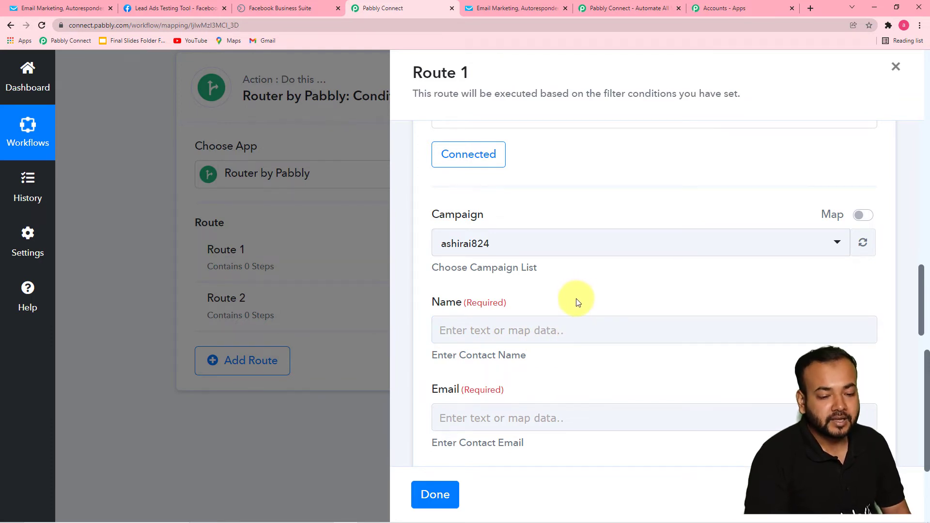
# Try to save the GetResponse action with the contact's Name and Email fields still empty
pyautogui.scroll(-10, 523, 357)
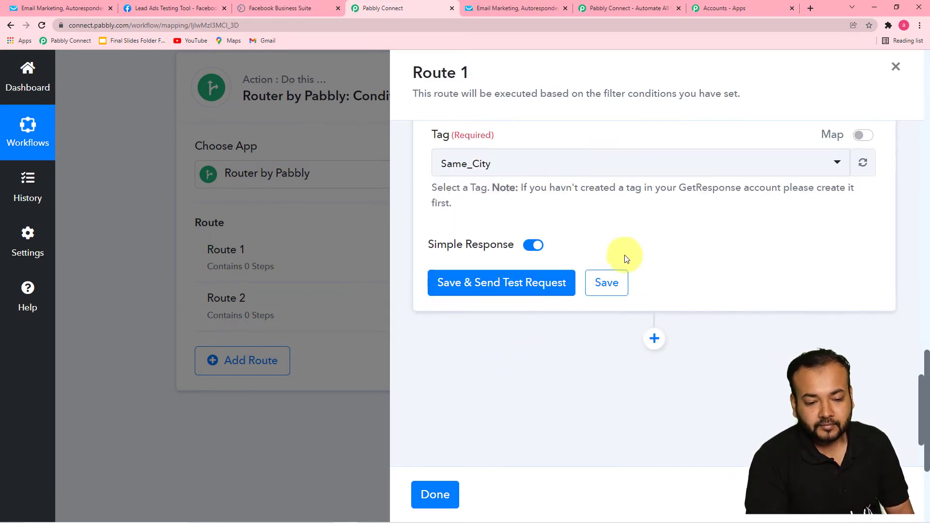
pyautogui.click(605, 284)
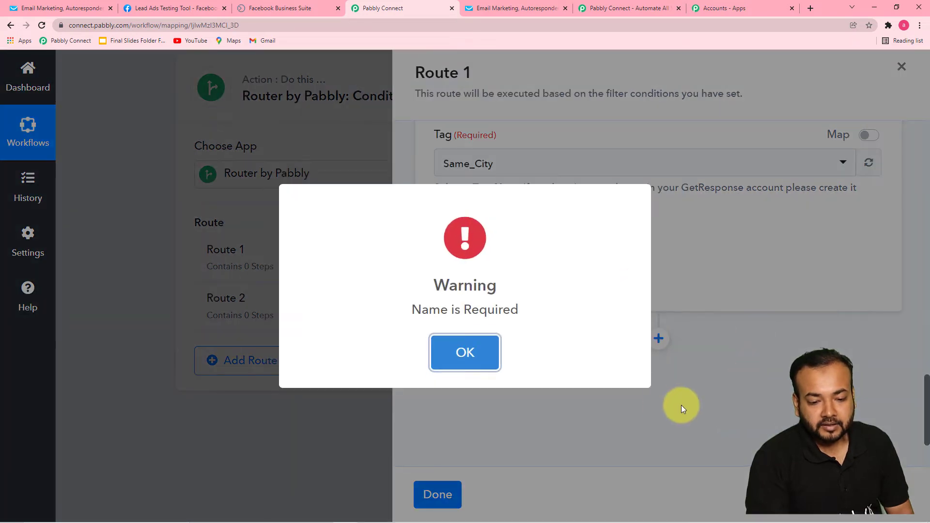
pyautogui.click(465, 352)
# Map the contact's Name to the Res2 Full Name value from the Facebook Lead Ads New Lead step
pyautogui.scroll(10, 580, 389)
pyautogui.scroll(3, 580, 389)
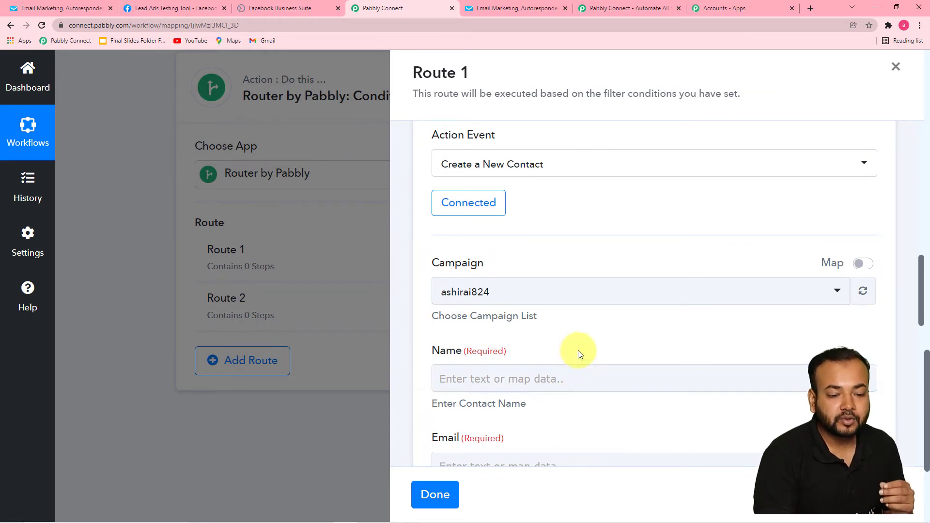
pyautogui.scroll(-1, 577, 350)
pyautogui.scroll(-1, 515, 328)
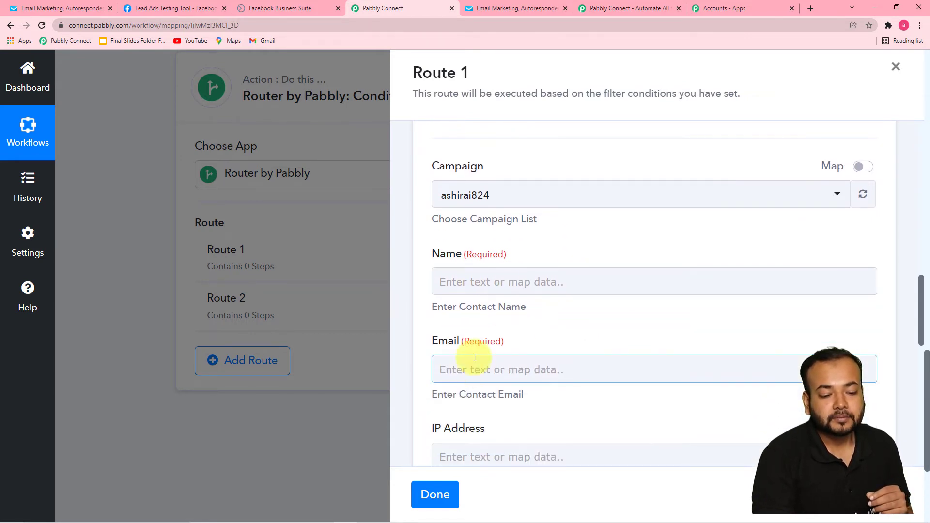
pyautogui.click(508, 281)
pyautogui.scroll(-3, 540, 335)
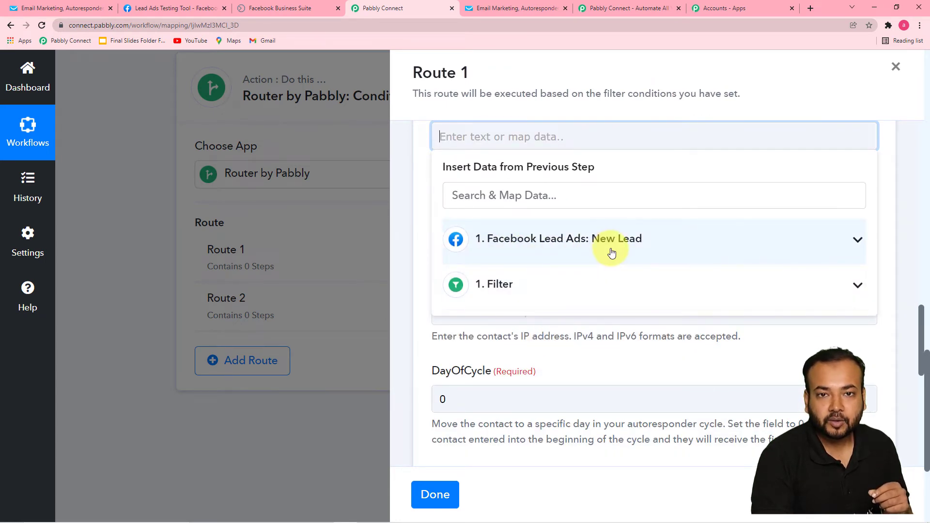
pyautogui.click(562, 246)
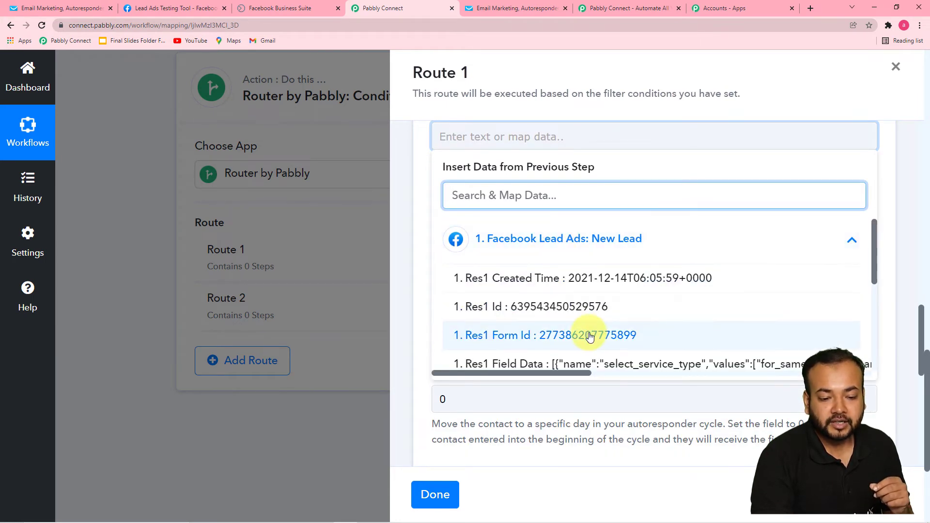
pyautogui.scroll(-2, 594, 311)
pyautogui.scroll(-3, 595, 310)
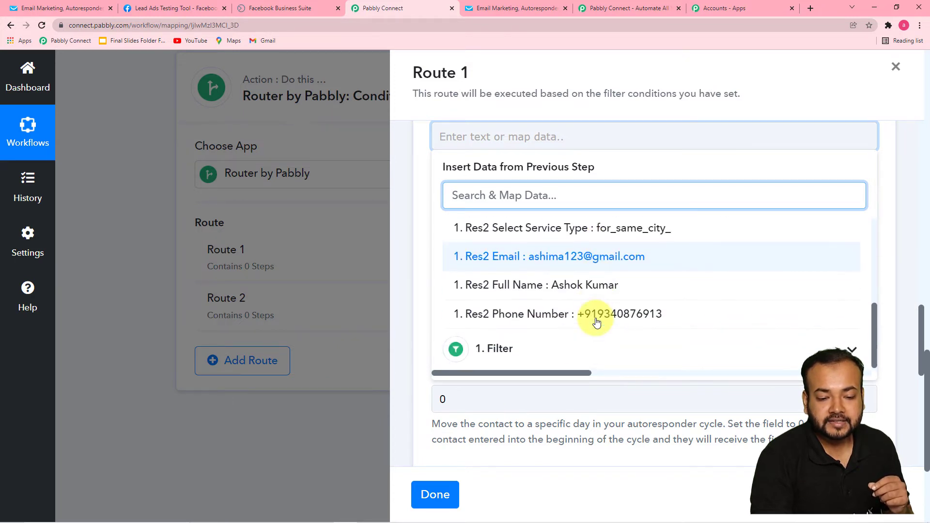
pyautogui.click(556, 293)
pyautogui.click(424, 193)
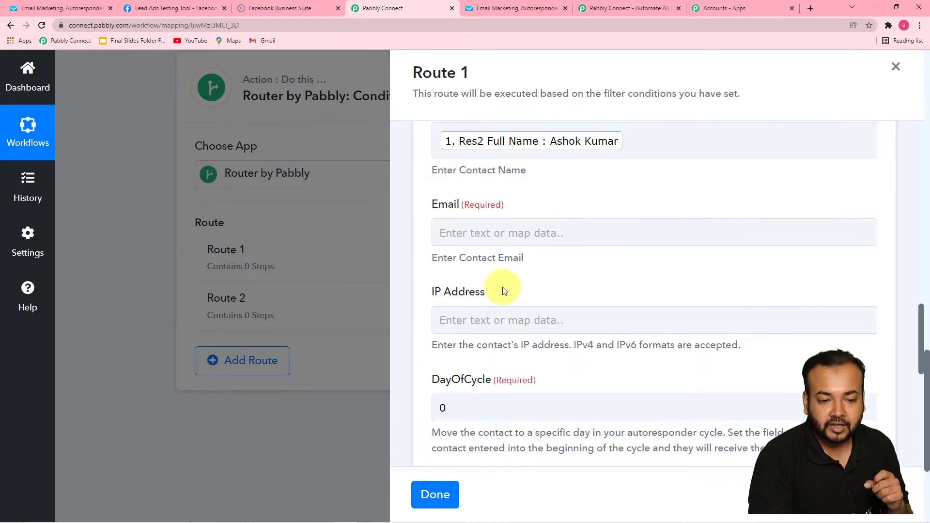
# Map the contact's Email to the Res2 Email value from the Facebook Lead Ads New Lead step
pyautogui.scroll(2, 524, 295)
pyautogui.scroll(-3, 521, 297)
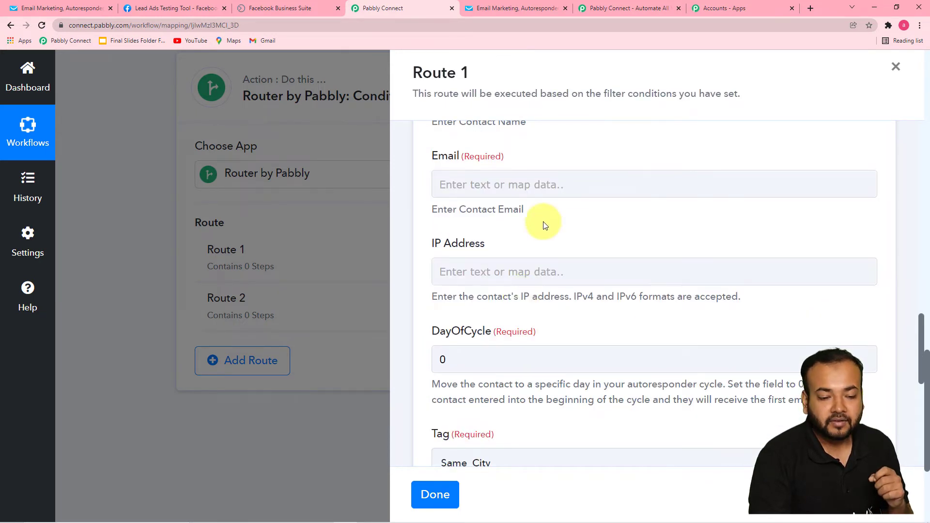
pyautogui.click(509, 184)
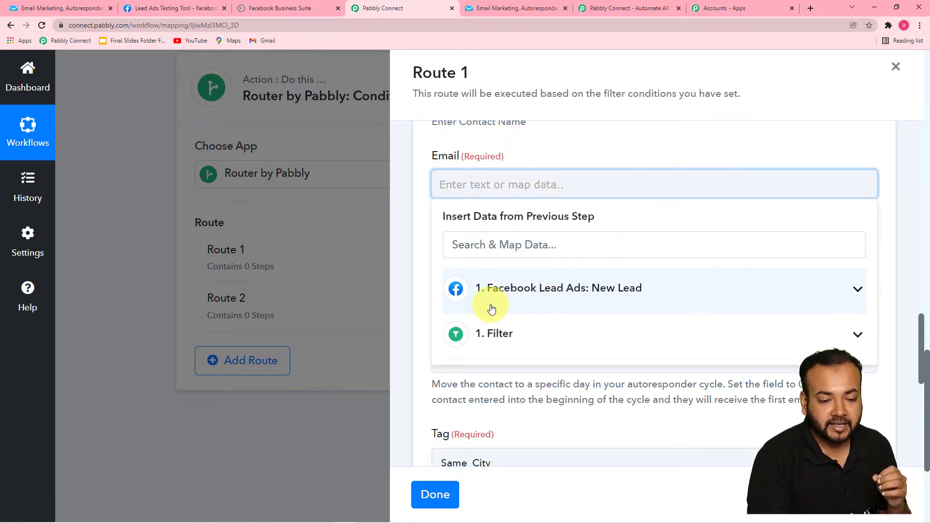
pyautogui.click(613, 303)
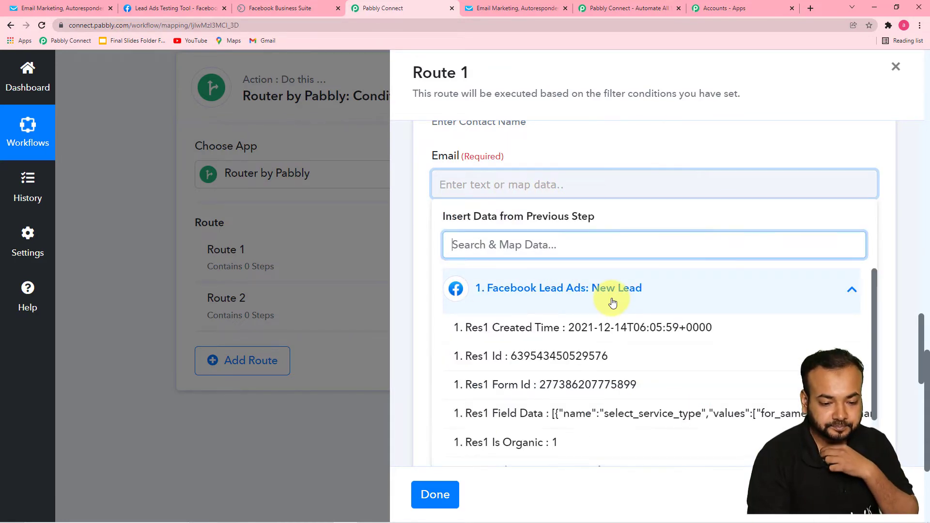
pyautogui.scroll(-5, 603, 334)
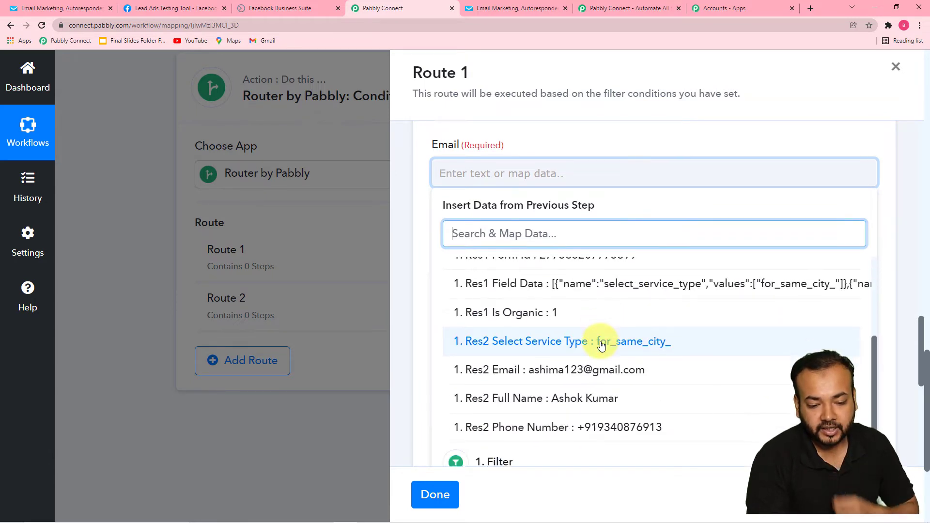
pyautogui.click(562, 297)
pyautogui.click(415, 207)
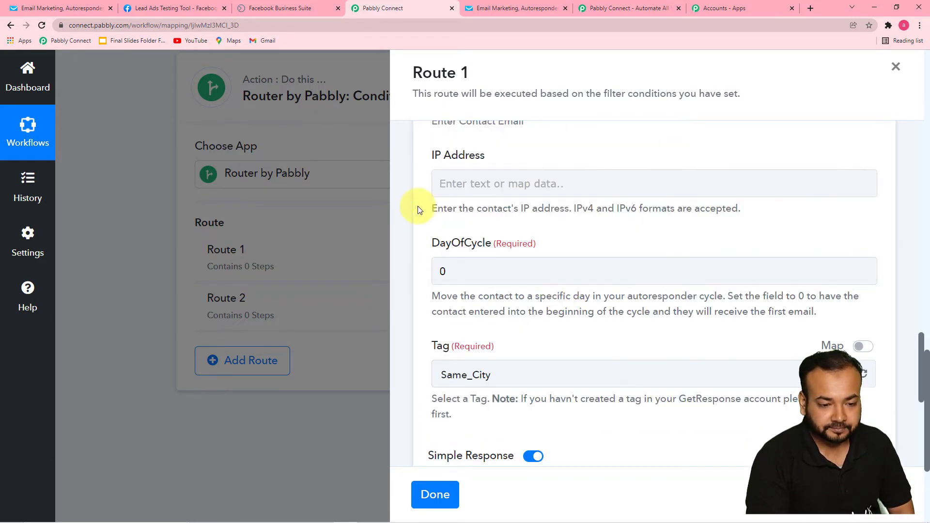
# Review the mapped contact fields and the Same_City tag, and switch to the GetResponse contacts page
pyautogui.scroll(5, 425, 257)
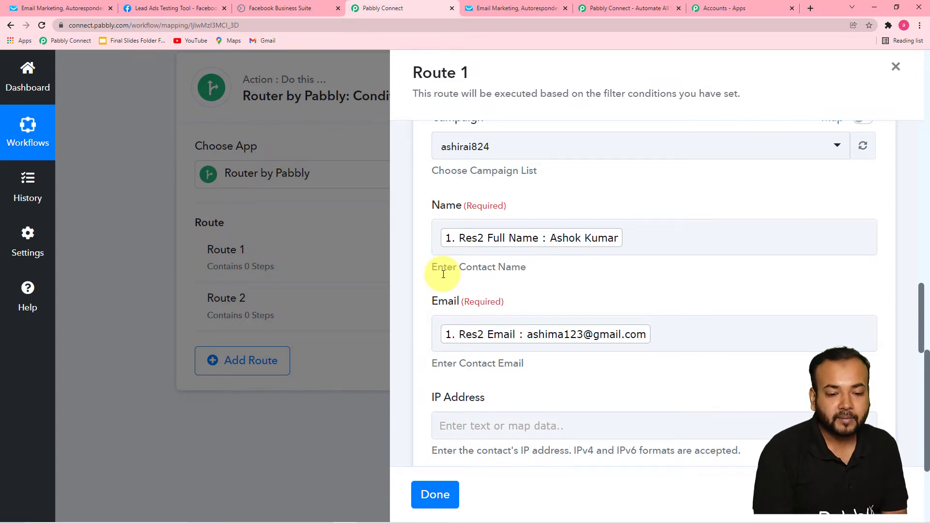
pyautogui.scroll(-5, 533, 298)
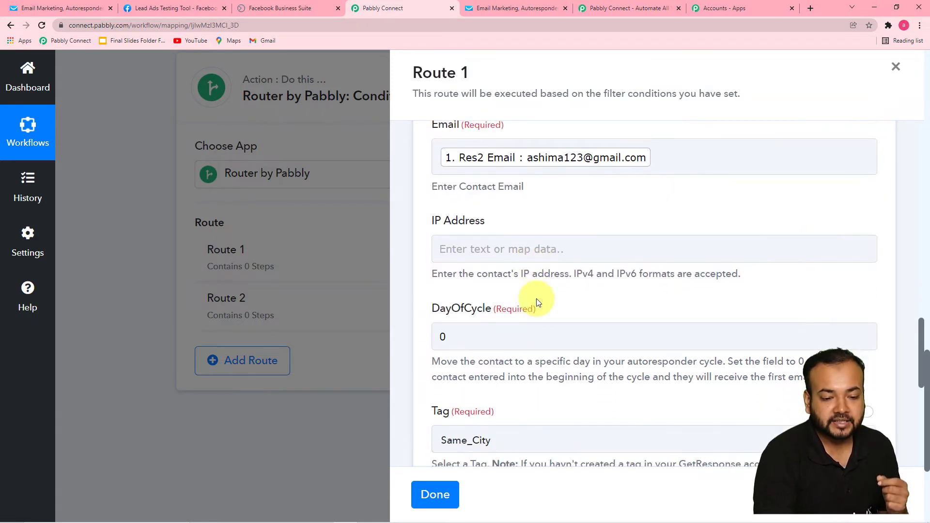
pyautogui.scroll(-4, 536, 298)
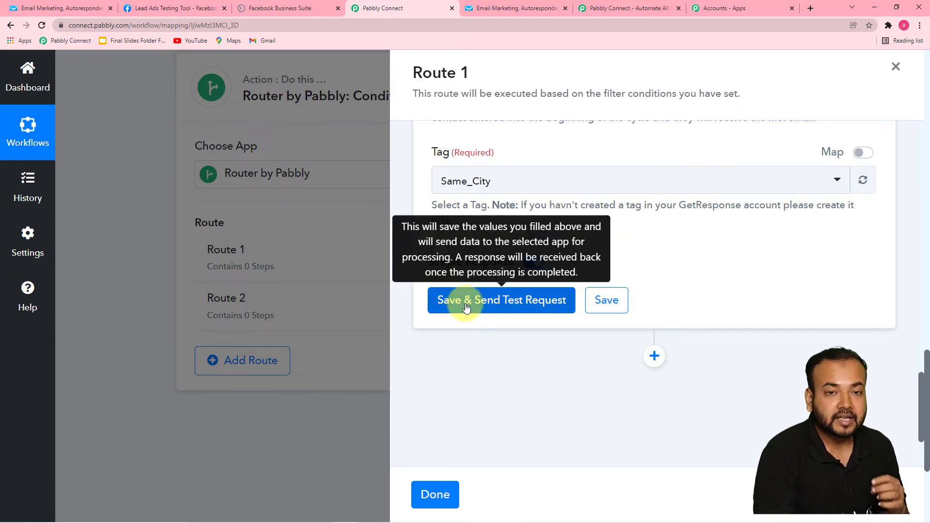
pyautogui.scroll(10, 508, 266)
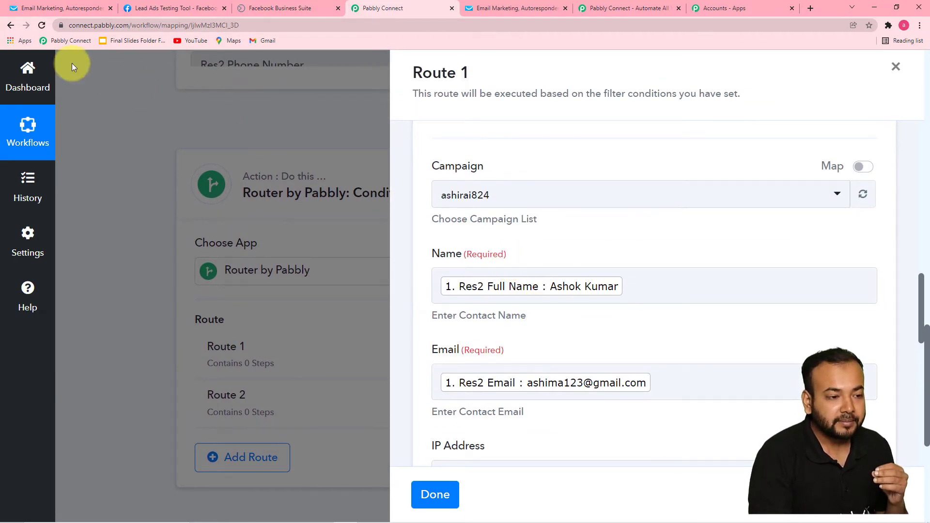
pyautogui.scroll(-8, 536, 269)
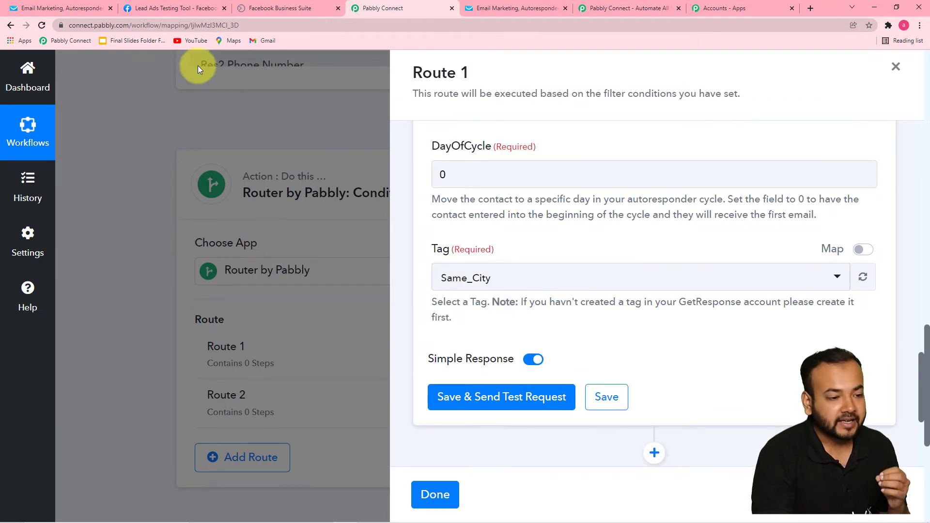
pyautogui.click(34, 8)
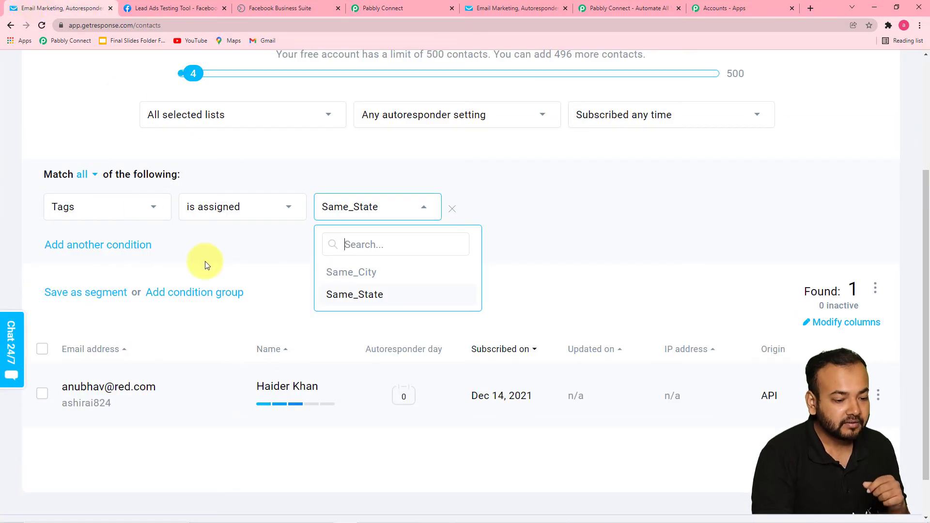
# Filter the GetResponse contacts to those assigned the Same_City tag and examine the list
pyautogui.click(334, 274)
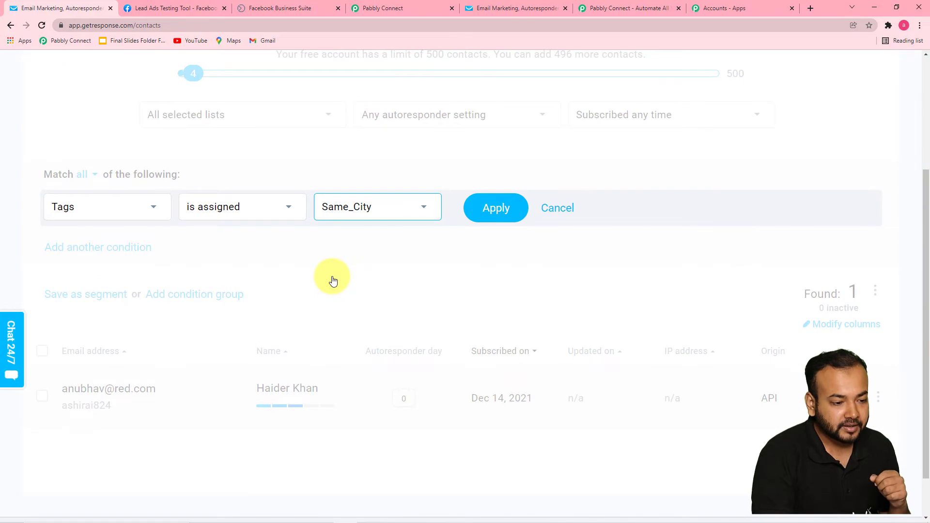
pyautogui.click(497, 209)
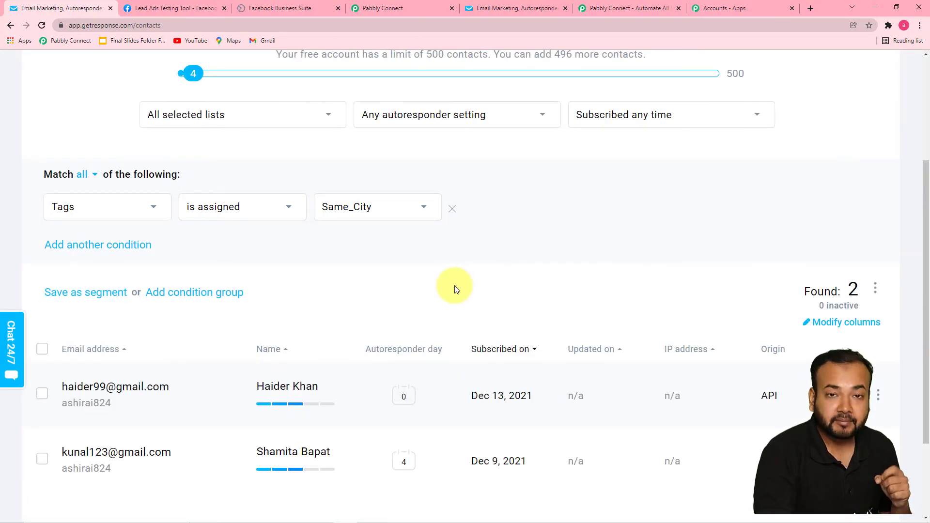
pyautogui.scroll(-3, 455, 289)
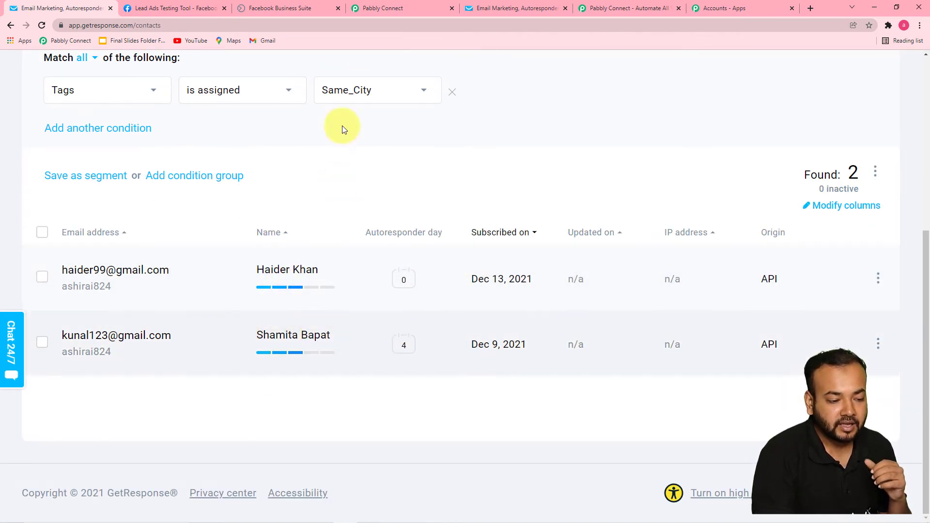
# Switch to Pabbly Connect, save and test Route 1's GetResponse action, and check the GetResponse list for the new Same_City contact
pyautogui.click(408, 10)
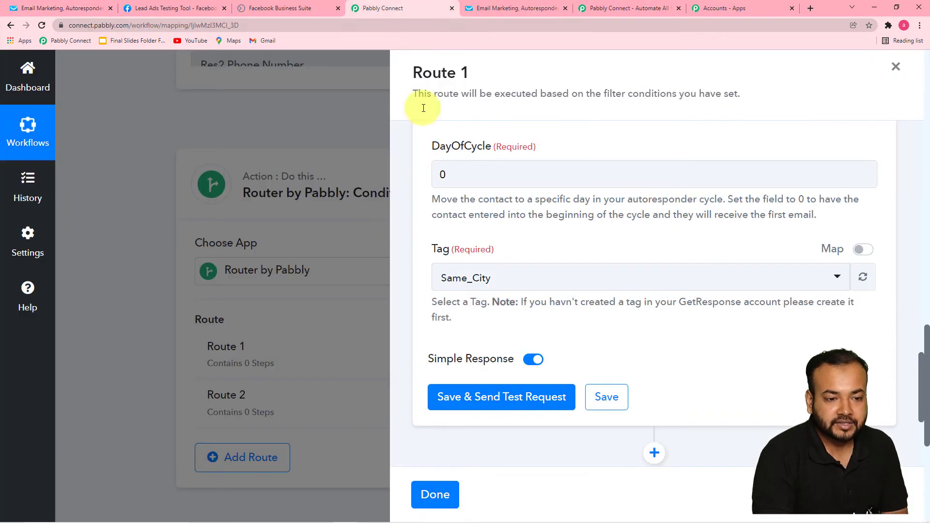
pyautogui.click(479, 396)
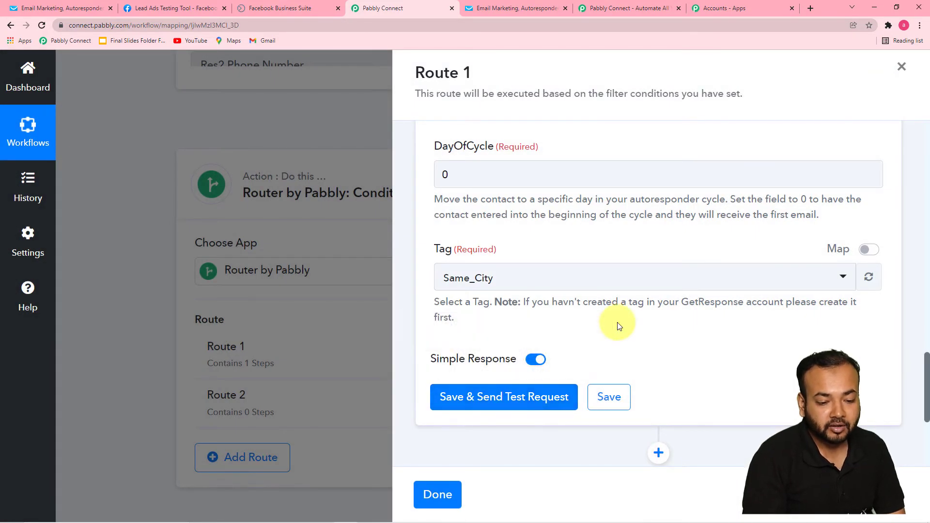
pyautogui.scroll(-2, 617, 326)
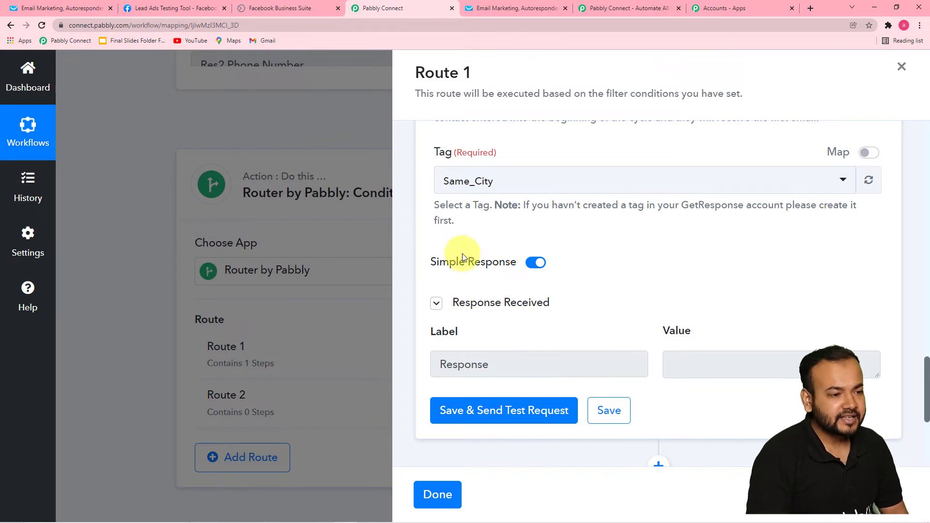
pyautogui.click(60, 7)
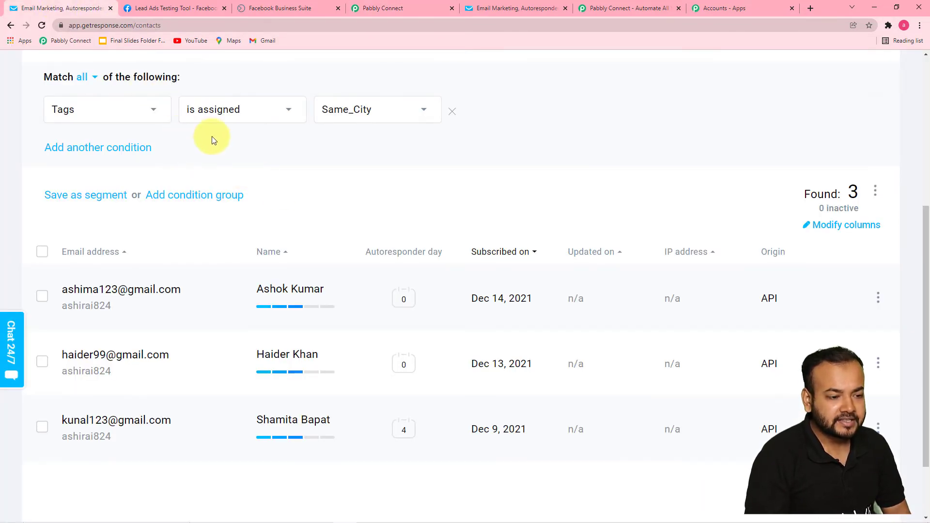
pyautogui.moveTo(275, 309)
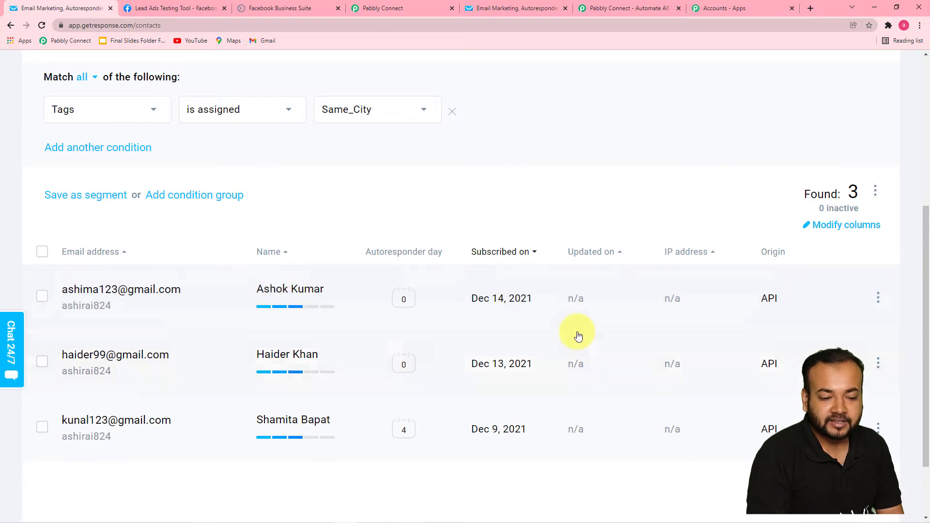
# Return to Pabbly Connect, save Route 1's GetResponse action and finish the route setup
pyautogui.click(408, 9)
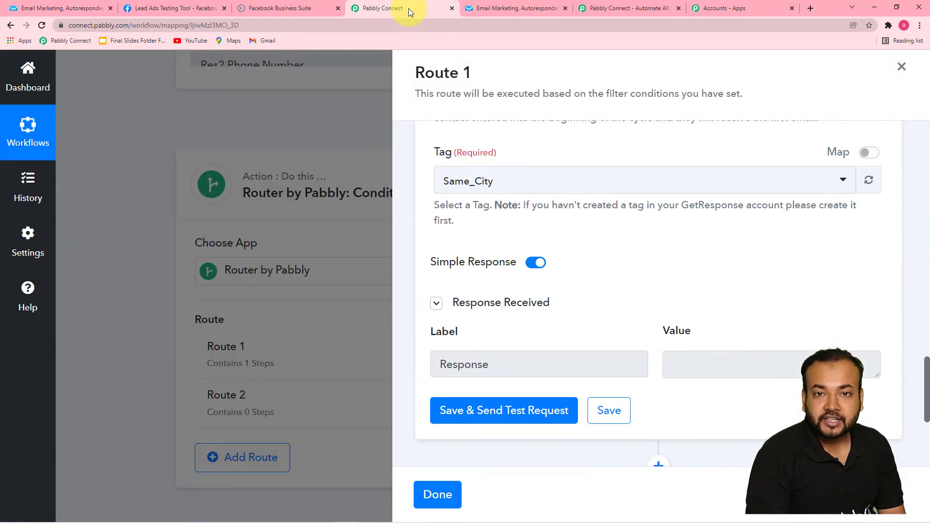
pyautogui.click(628, 419)
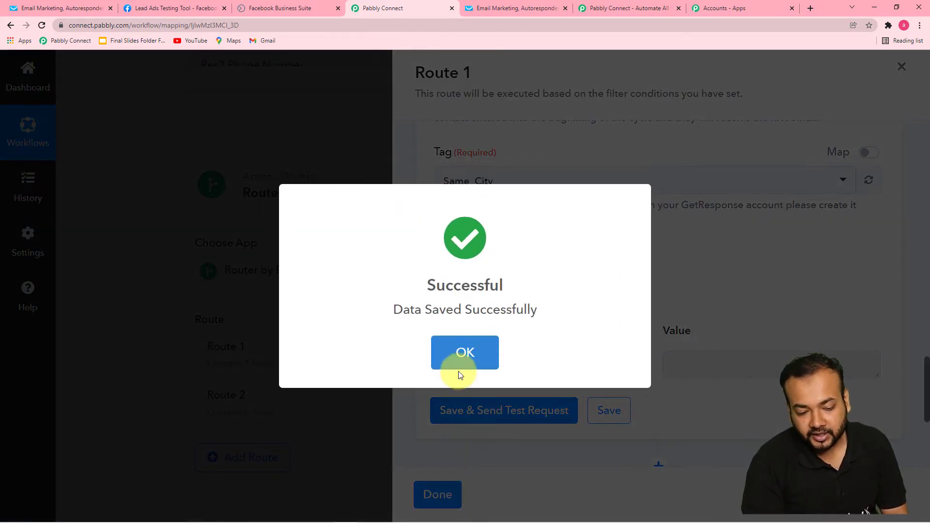
pyautogui.click(461, 353)
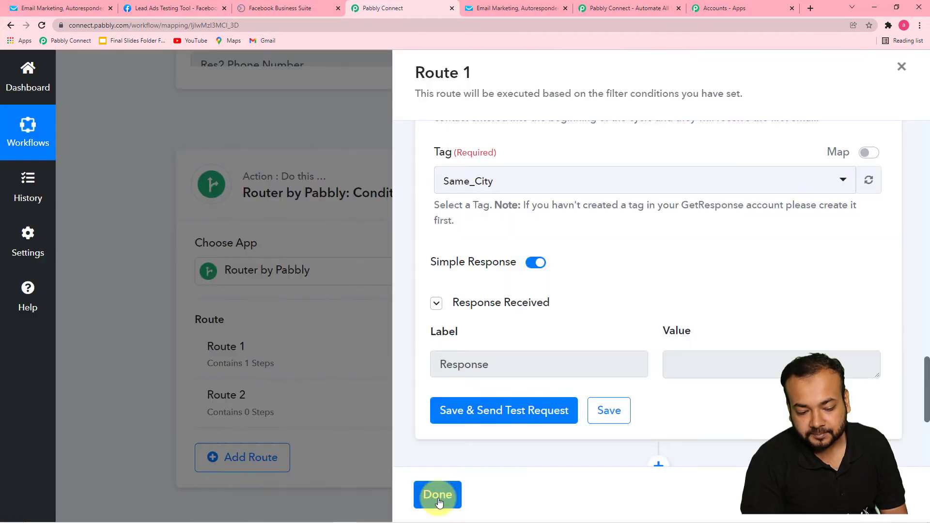
pyautogui.click(442, 496)
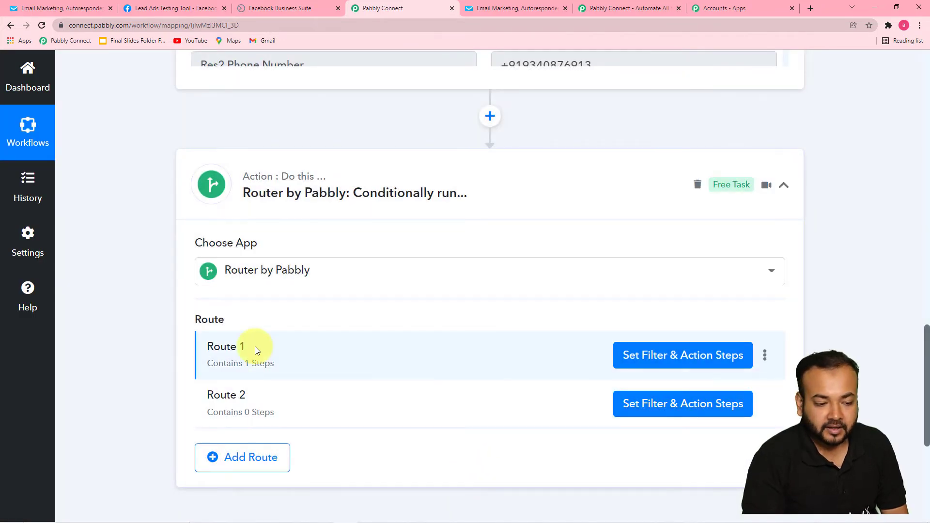
# Open Route 2's filter and set its label to Res2 Select Service Type from the Facebook Lead Ads New Lead step
pyautogui.scroll(-2, 141, 334)
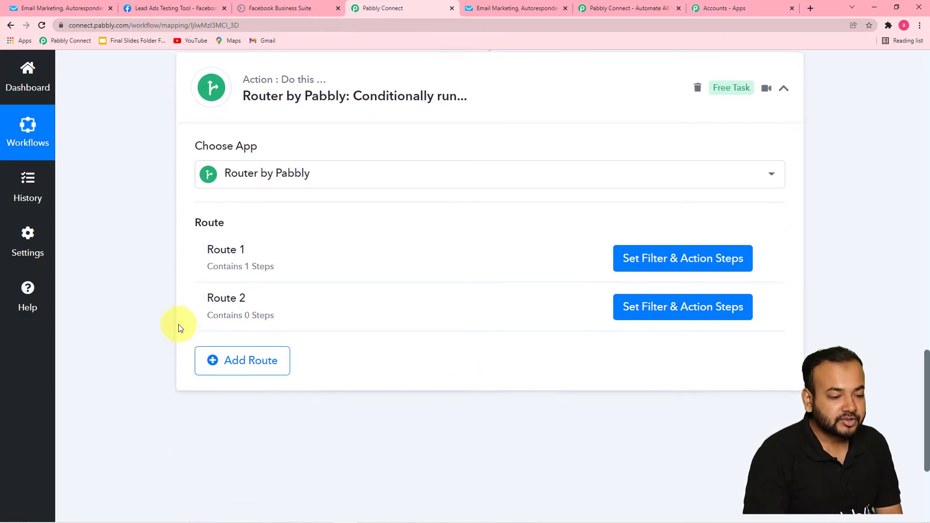
pyautogui.click(641, 324)
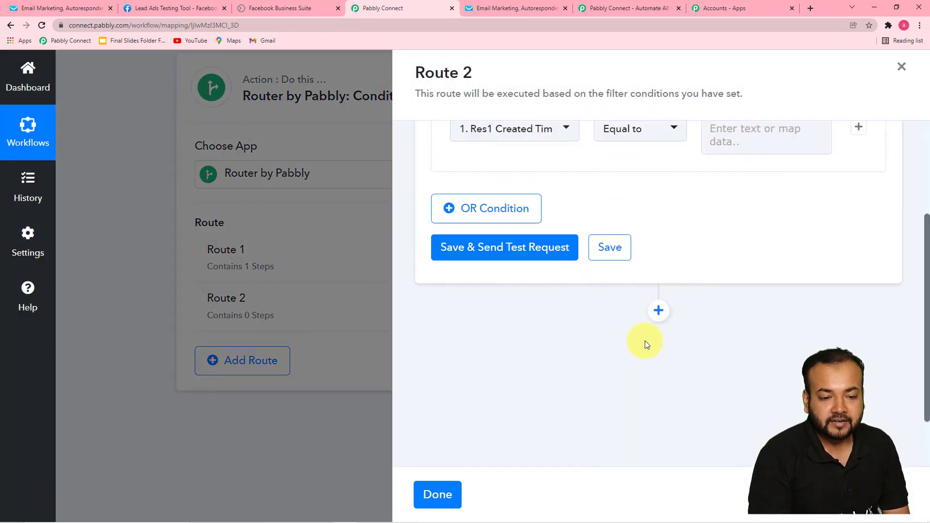
pyautogui.scroll(4, 645, 341)
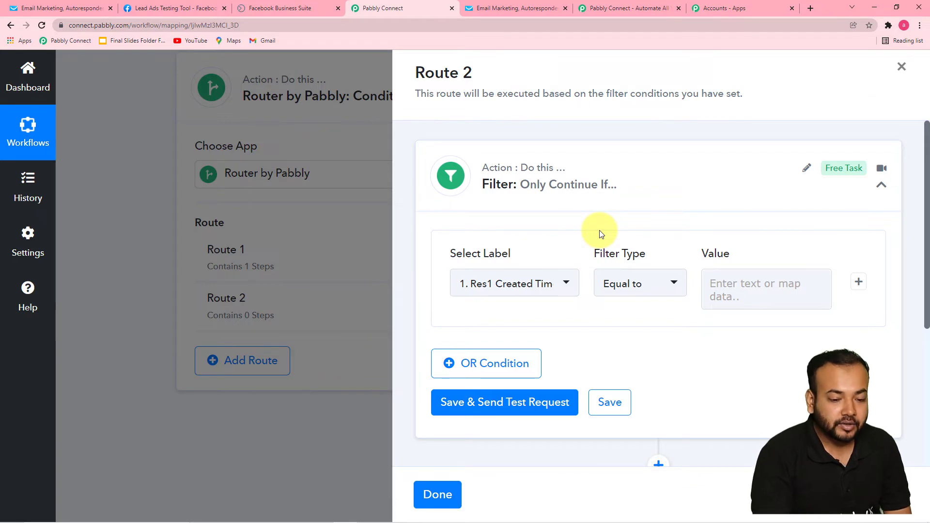
pyautogui.click(534, 290)
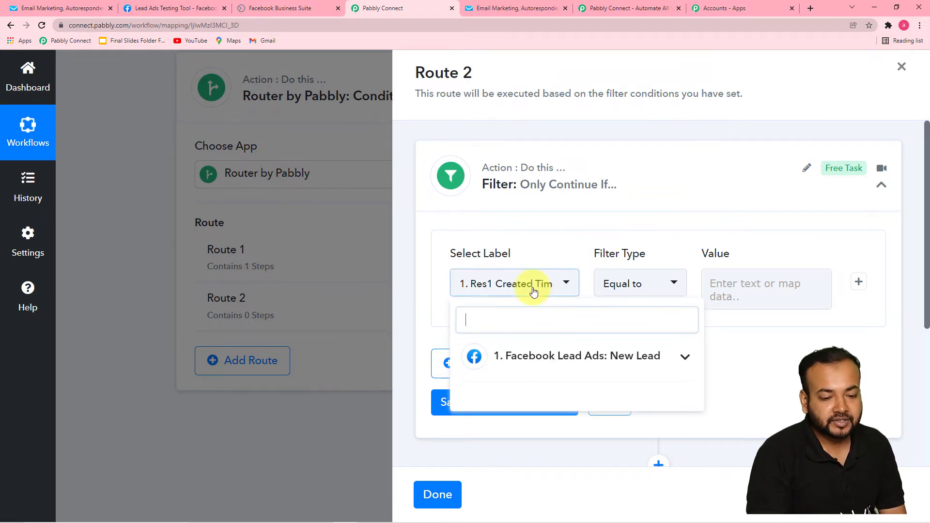
pyautogui.scroll(-3, 531, 289)
pyautogui.click(554, 215)
pyautogui.scroll(-2, 553, 290)
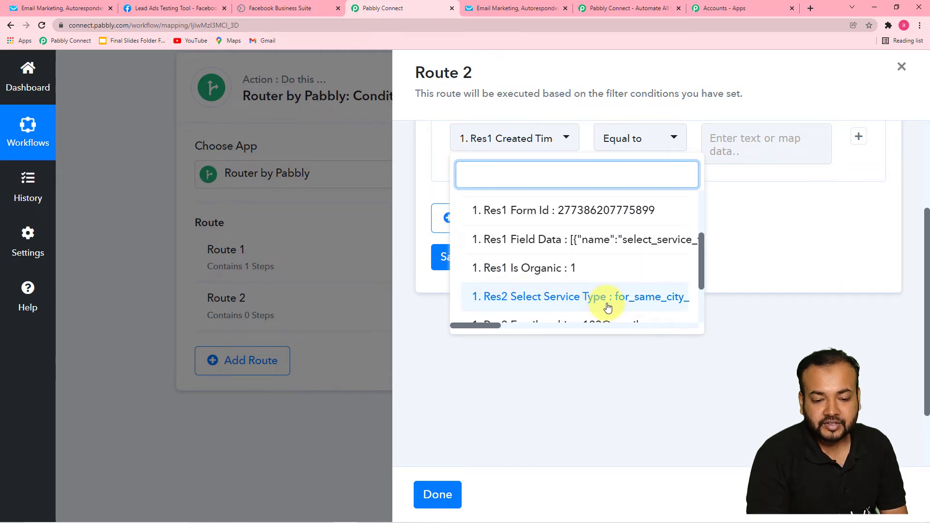
pyautogui.click(608, 297)
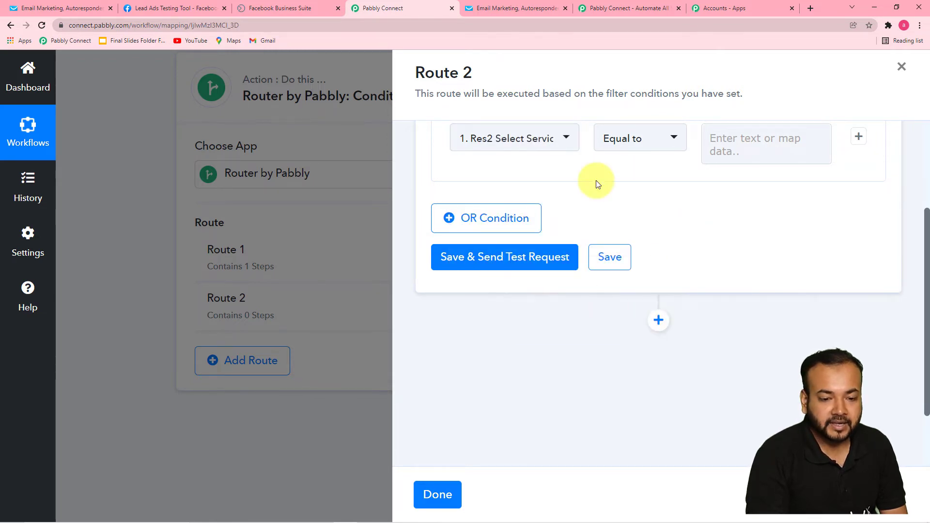
pyautogui.scroll(2, 630, 218)
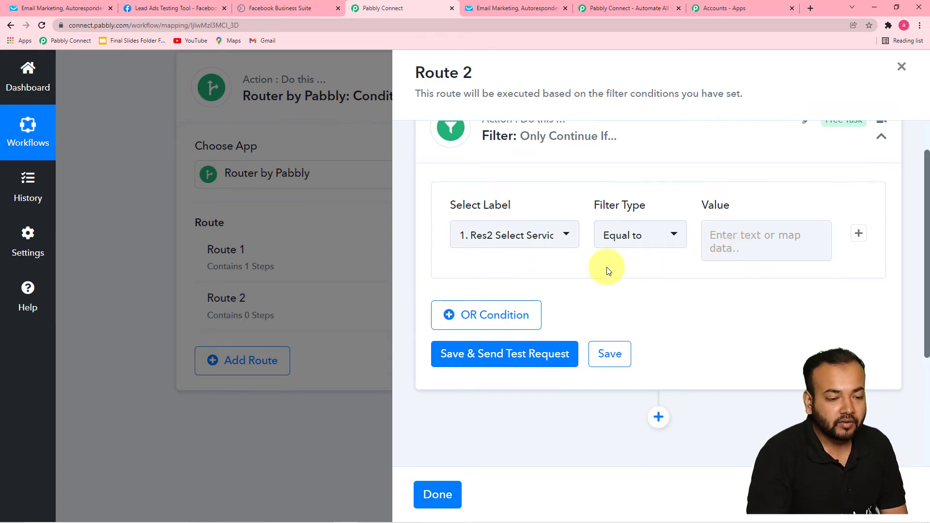
# Save Route 2's filter with its value still empty and close the route setup
pyautogui.click(610, 353)
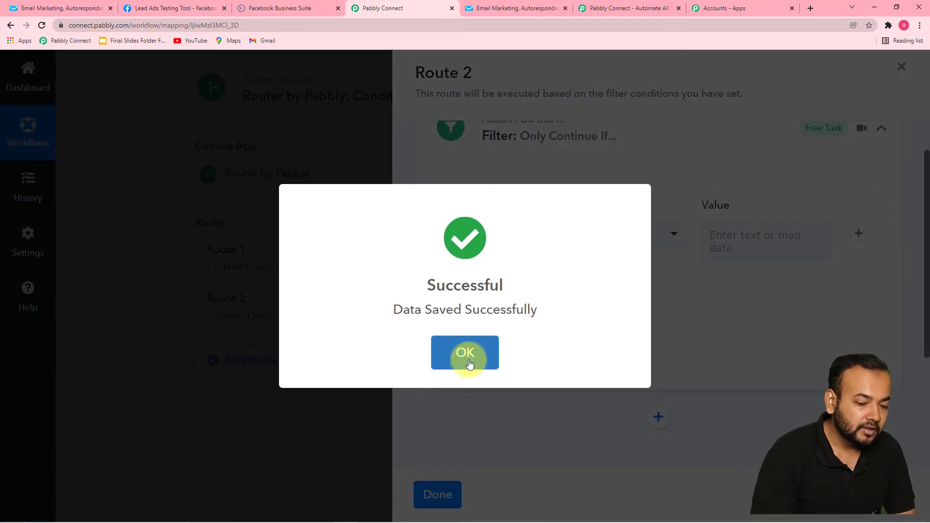
pyautogui.click(465, 353)
pyautogui.click(433, 492)
# Copy the Res2 Select Service Type value for_same_city_ from the lead response, checking the service options in the Facebook test form
pyautogui.scroll(8, 266, 343)
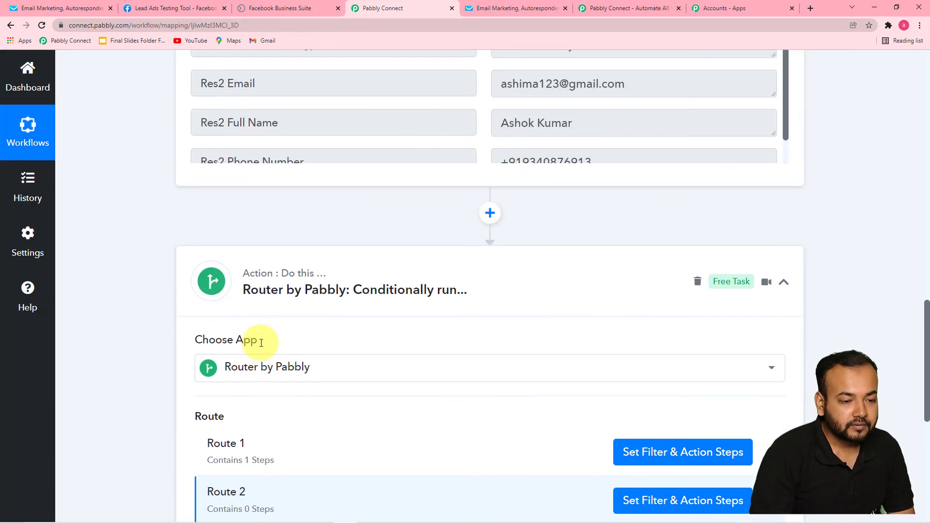
pyautogui.scroll(2, 321, 229)
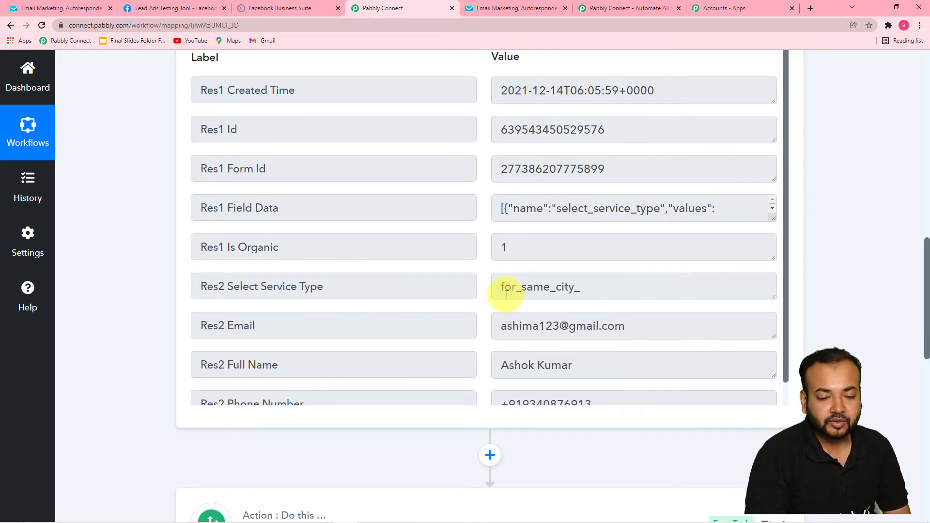
pyautogui.moveTo(502, 291); pyautogui.dragTo(581, 290)
pyautogui.rightClick(539, 289)
pyautogui.click(545, 296)
pyautogui.click(179, 10)
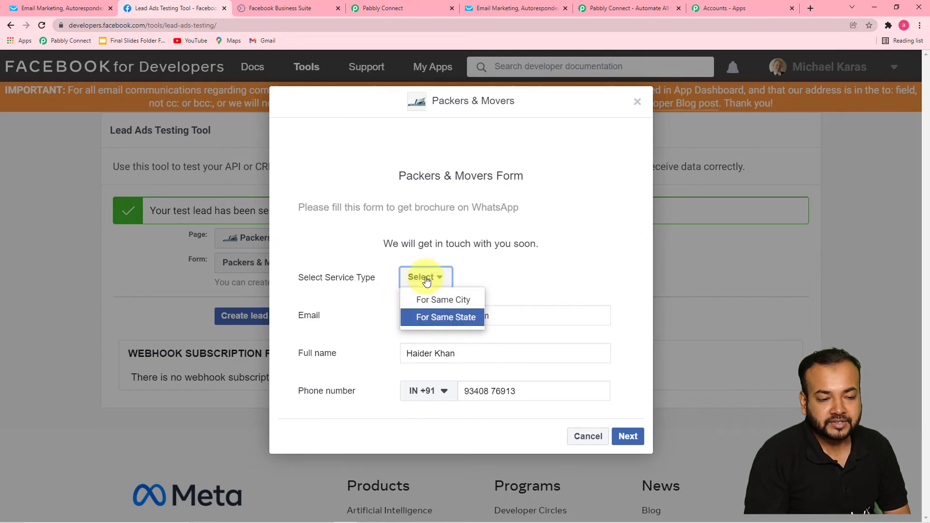
pyautogui.click(385, 11)
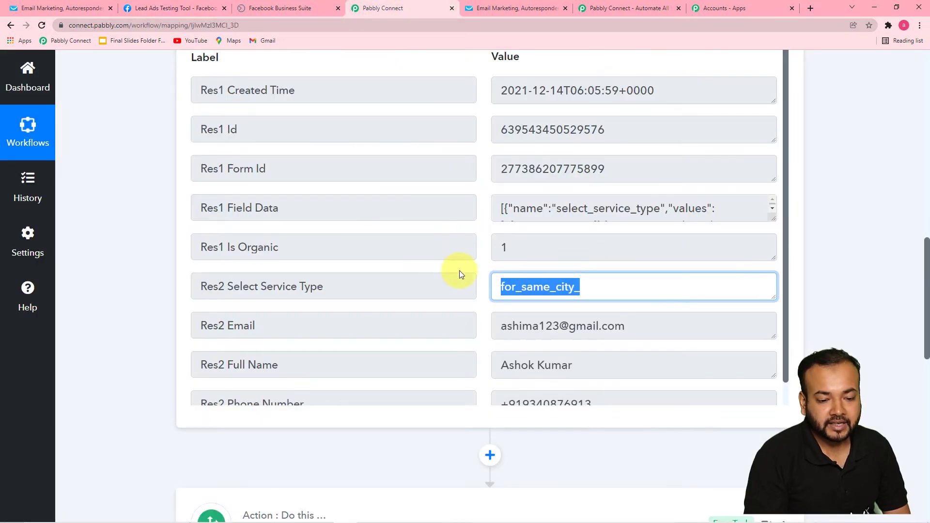
pyautogui.scroll(-2, 378, 255)
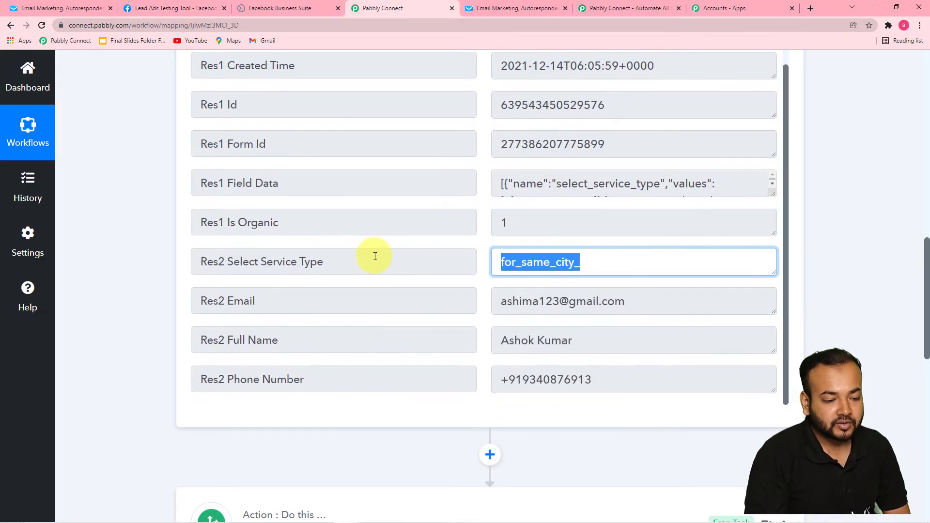
pyautogui.rightClick(538, 166)
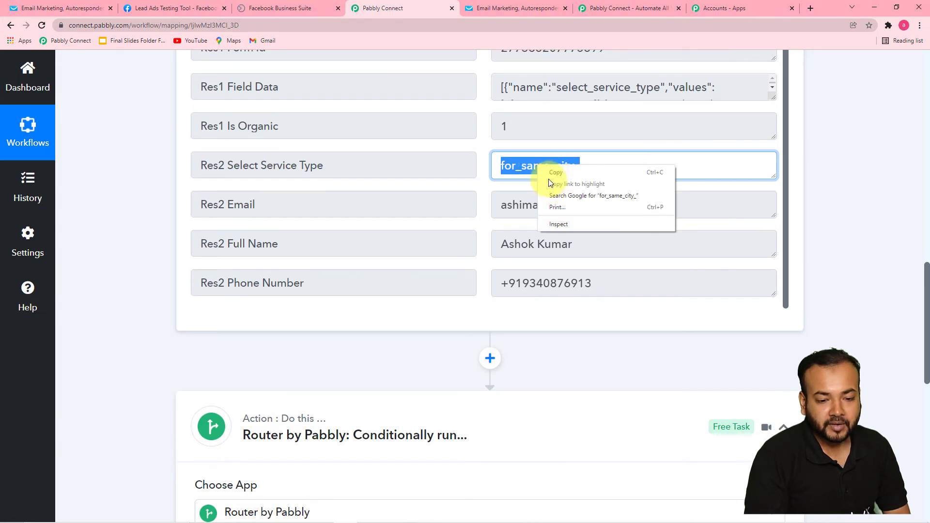
pyautogui.click(553, 174)
# Reopen Route 2's filter, paste the copied service type as its value and change it to for_same_state_
pyautogui.scroll(-5, 158, 211)
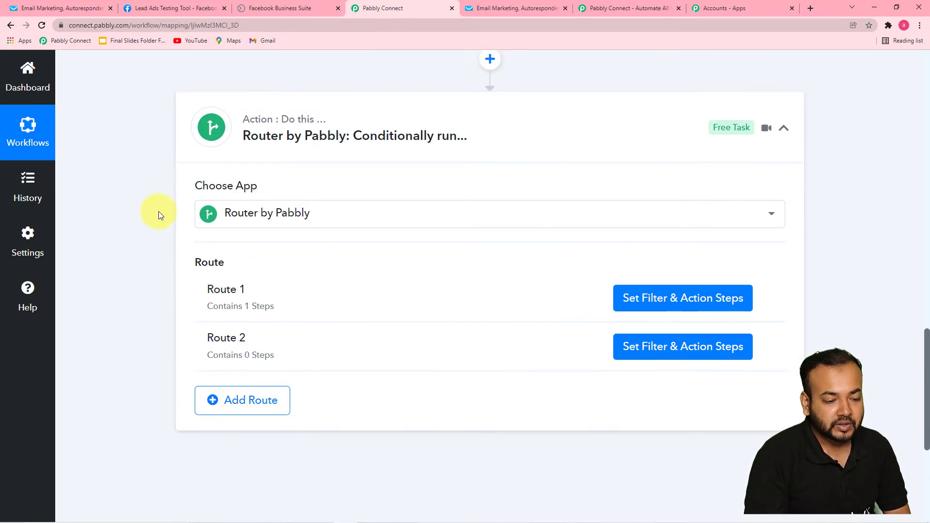
pyautogui.scroll(-2, 158, 211)
pyautogui.click(648, 218)
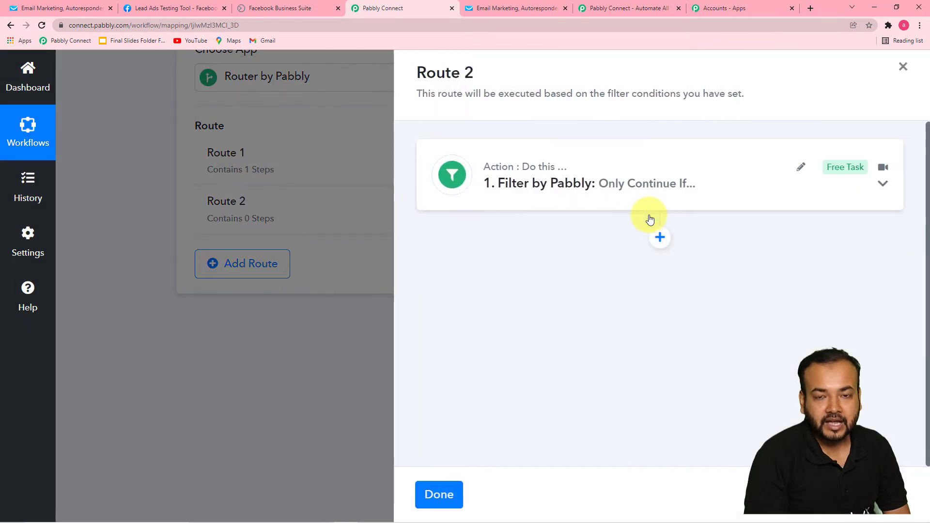
pyautogui.click(624, 199)
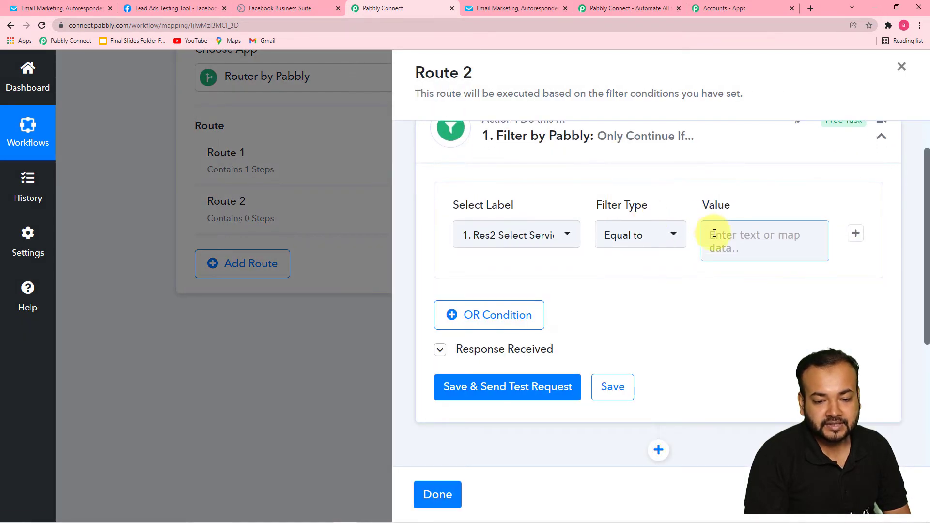
pyautogui.rightClick(714, 234)
pyautogui.click(737, 309)
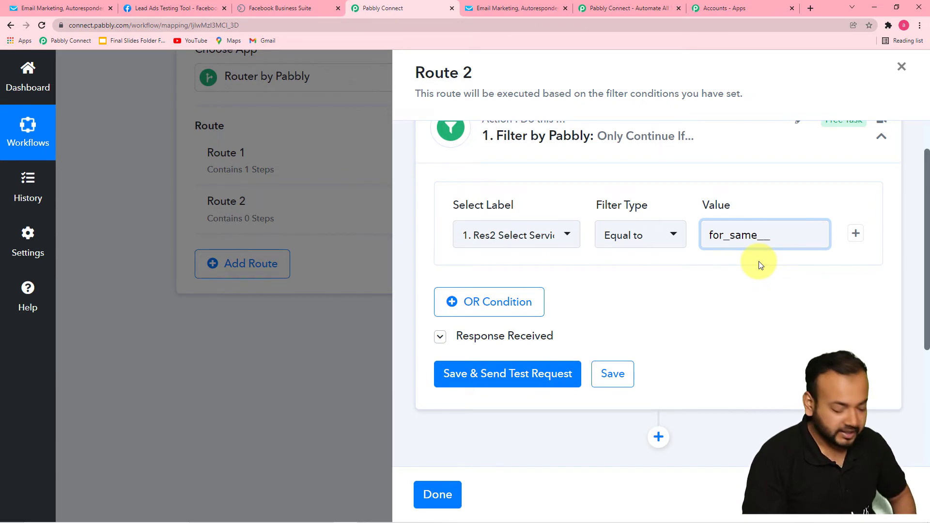
pyautogui.click(756, 307)
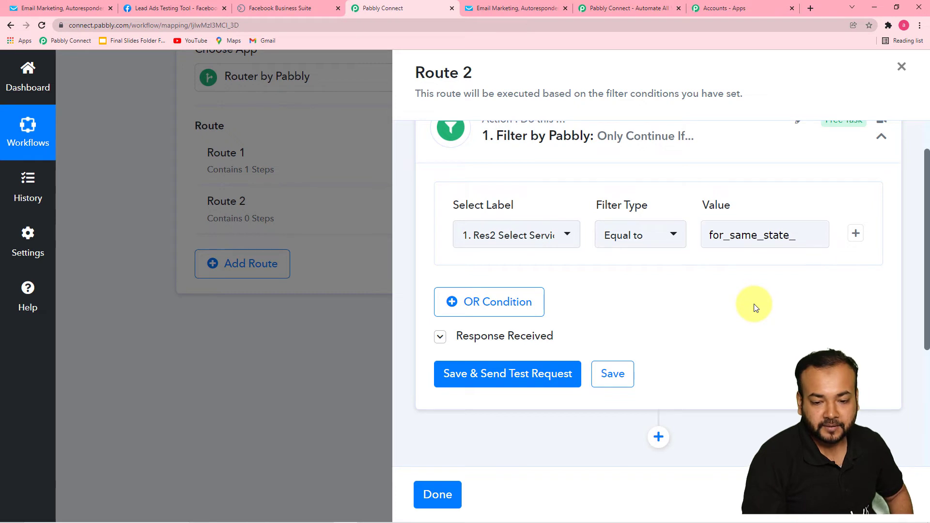
# Save Route 2's filter with a test request and review the response against the filter condition
pyautogui.click(466, 380)
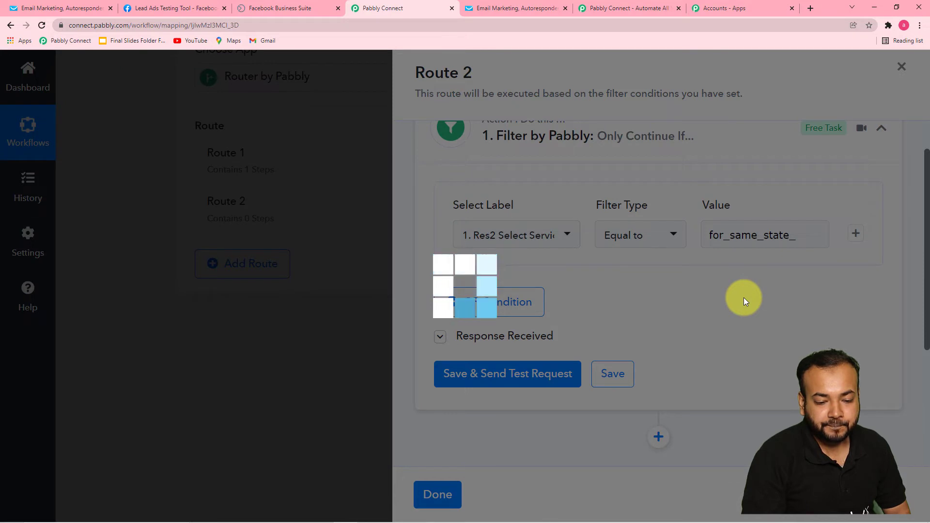
pyautogui.scroll(-3, 743, 297)
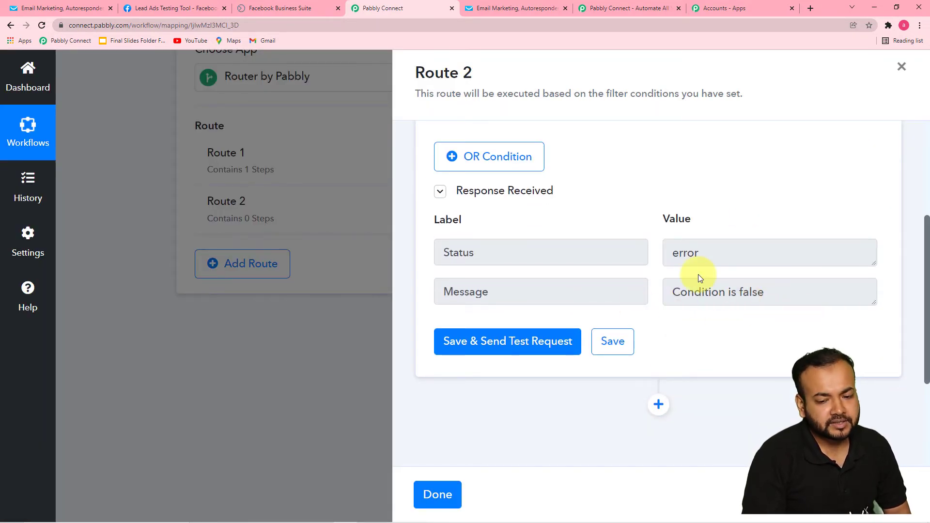
pyautogui.scroll(3, 698, 274)
pyautogui.scroll(1, 695, 272)
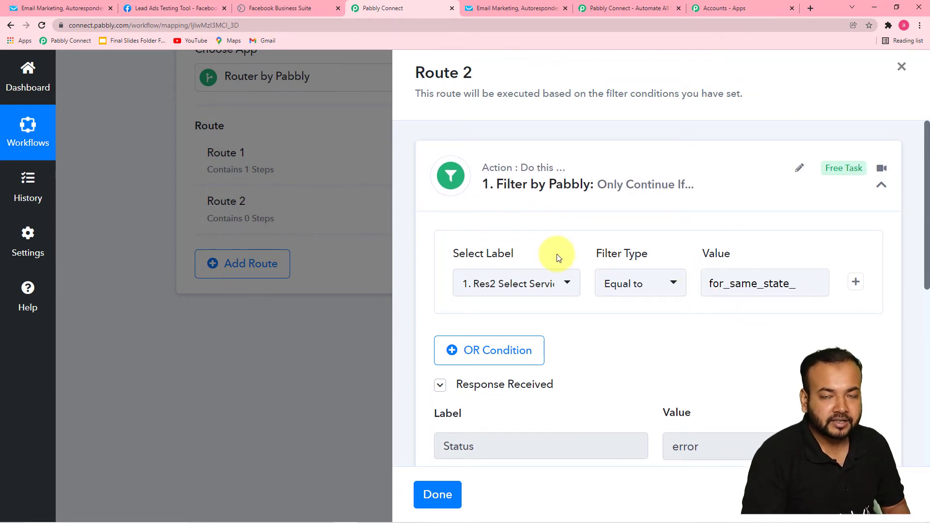
pyautogui.scroll(-1, 557, 259)
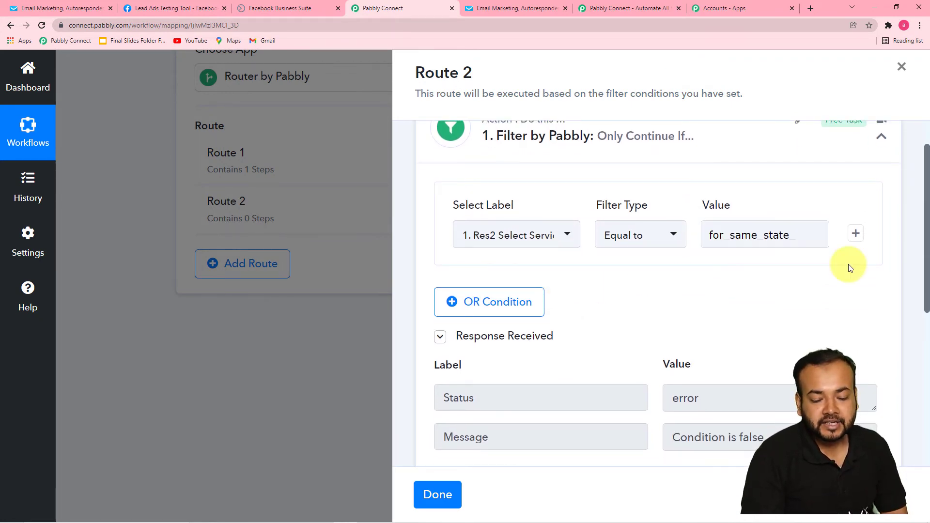
# Compare Route 2's filter condition and test response with the service type options in the Facebook test form
pyautogui.scroll(-3, 766, 276)
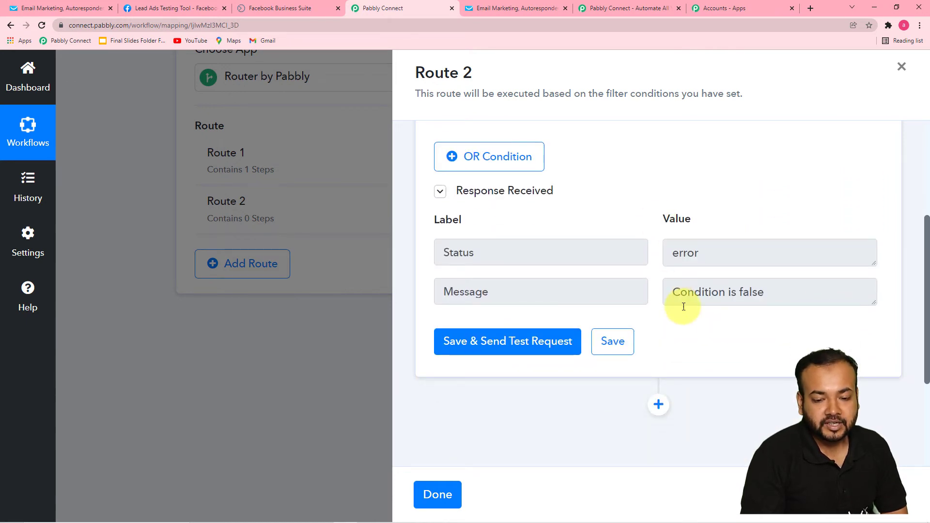
pyautogui.scroll(-3, 683, 302)
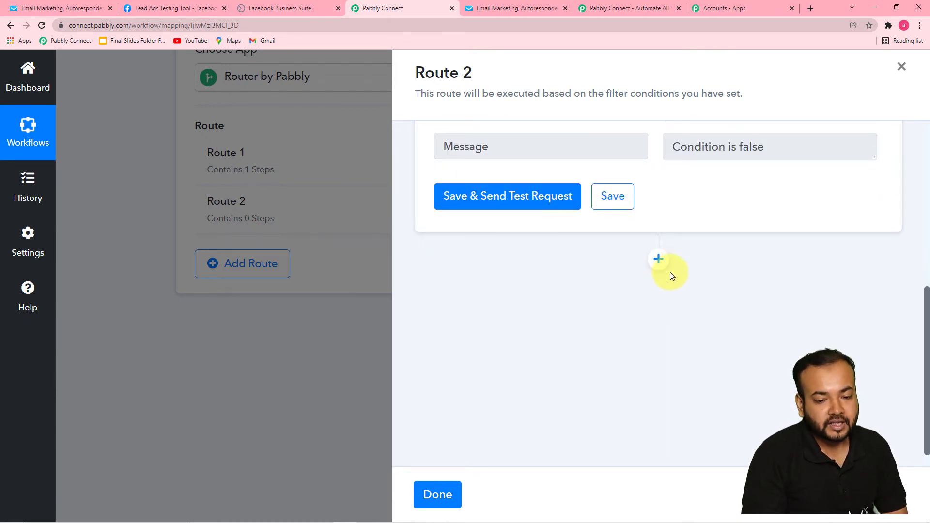
pyautogui.scroll(5, 563, 244)
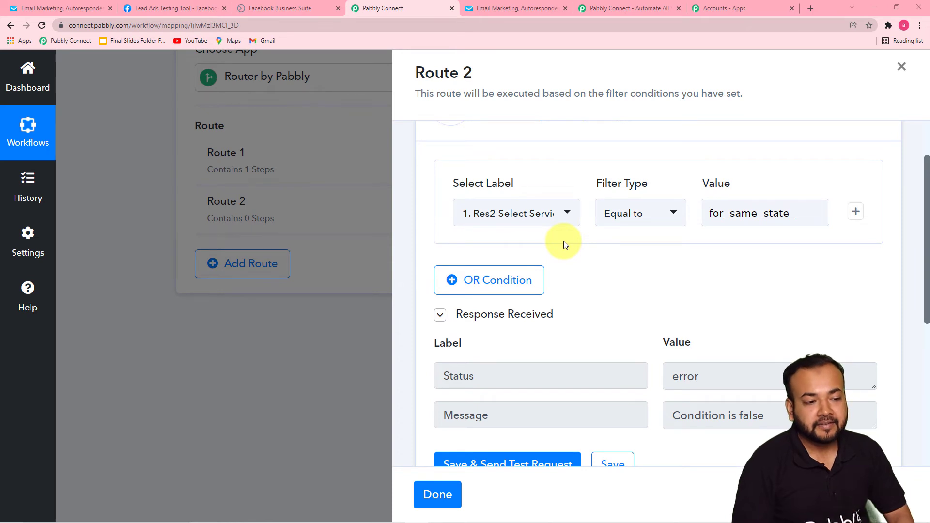
pyautogui.click(144, 6)
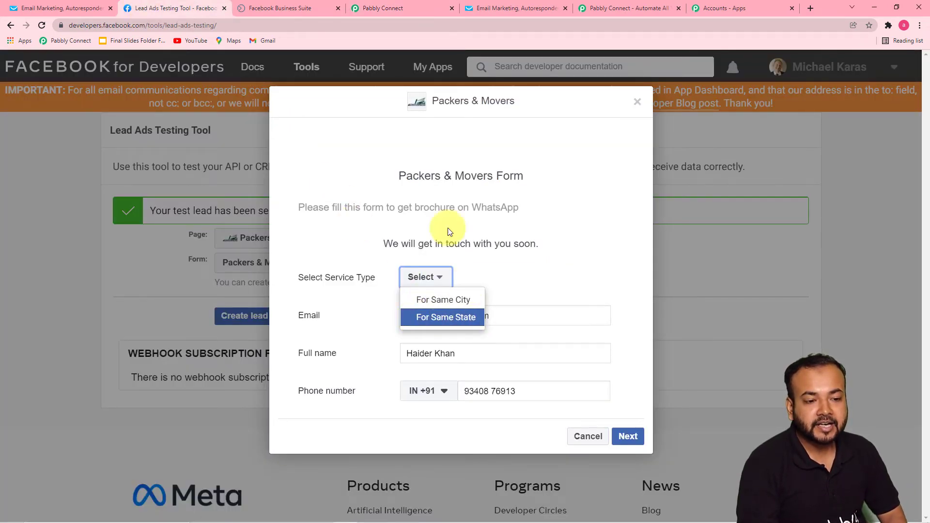
pyautogui.click(385, 8)
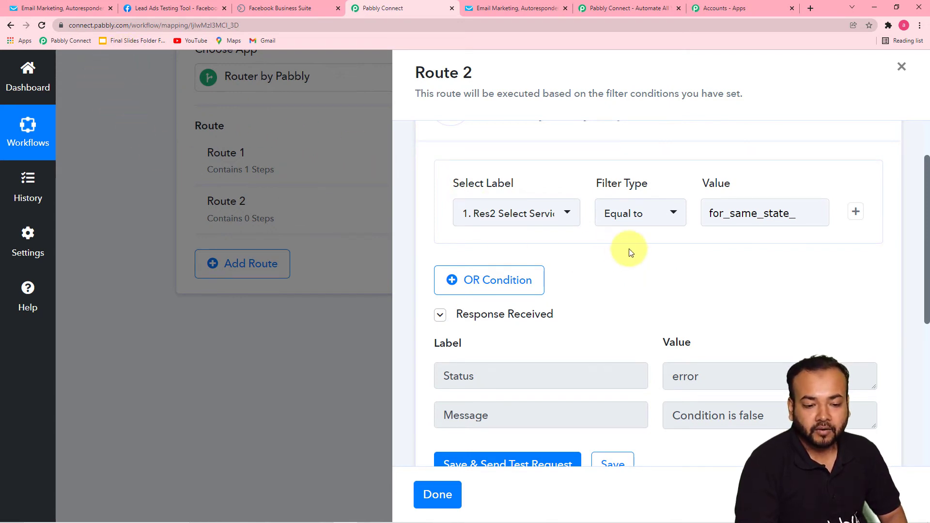
pyautogui.scroll(-4, 628, 252)
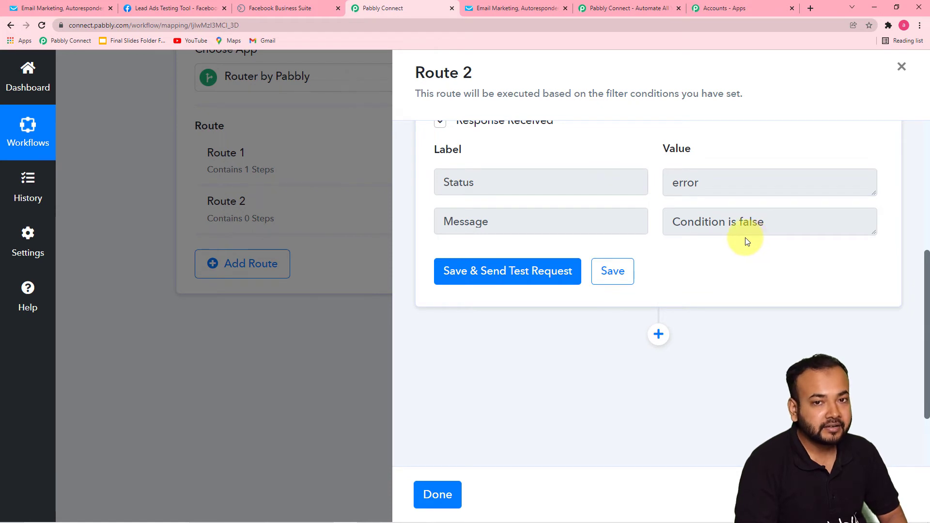
pyautogui.scroll(5, 748, 239)
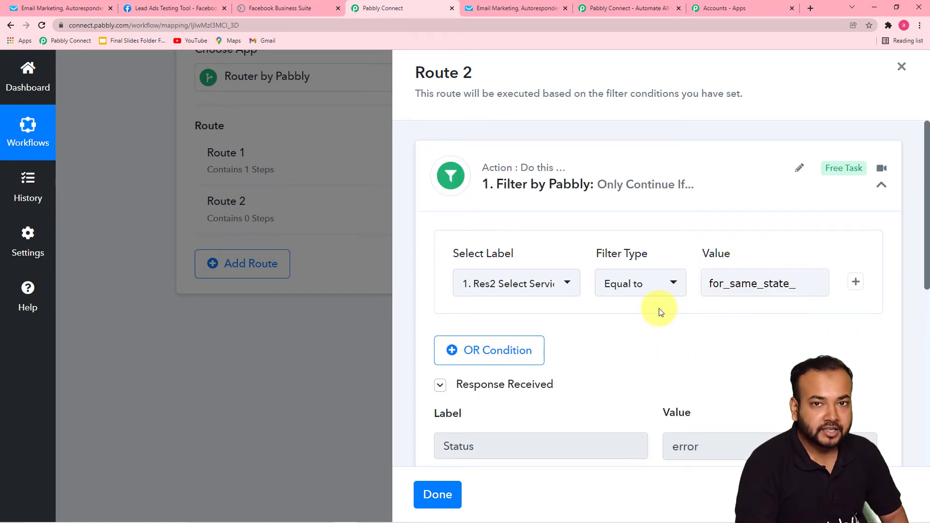
pyautogui.scroll(-3, 660, 309)
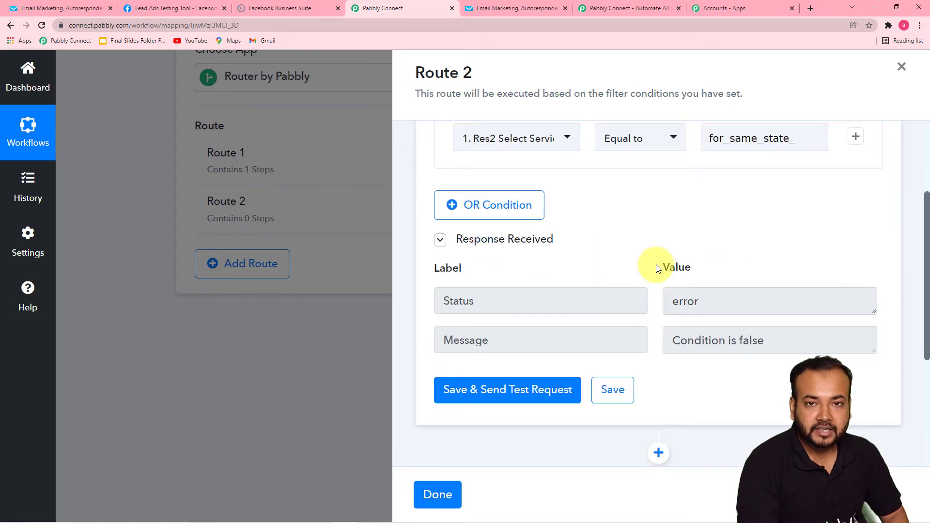
pyautogui.scroll(-3, 656, 269)
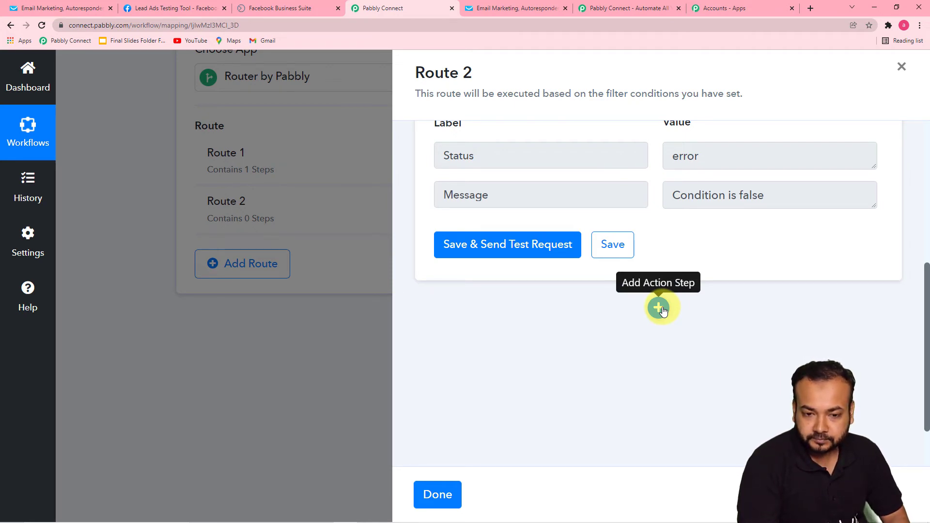
pyautogui.scroll(4, 612, 236)
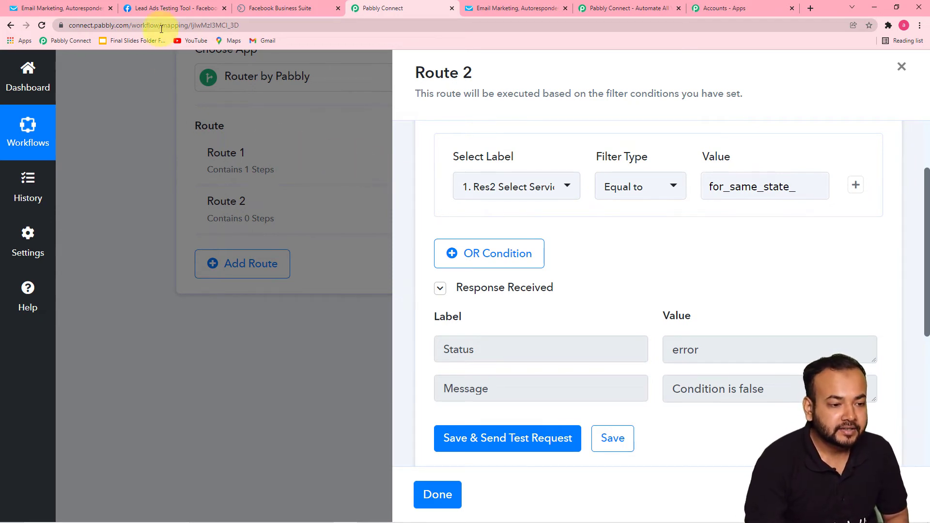
pyautogui.click(155, 8)
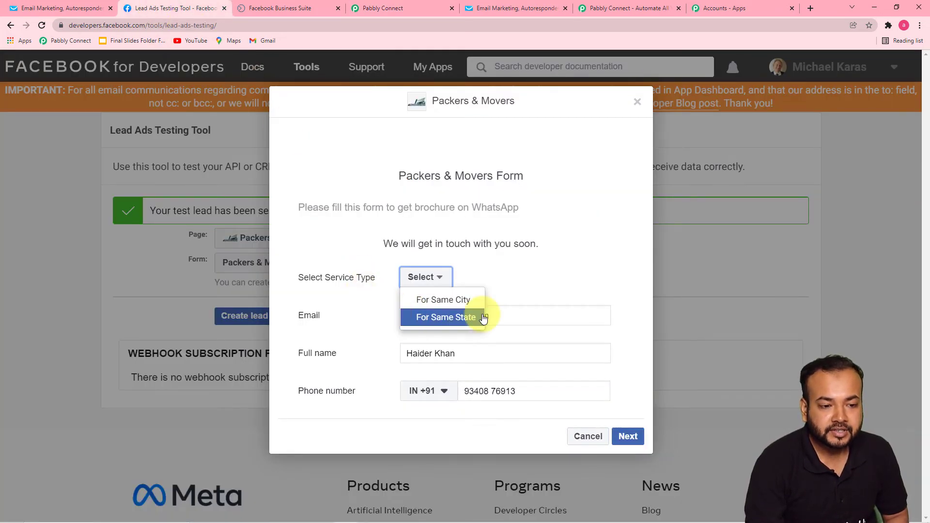
pyautogui.click(375, 6)
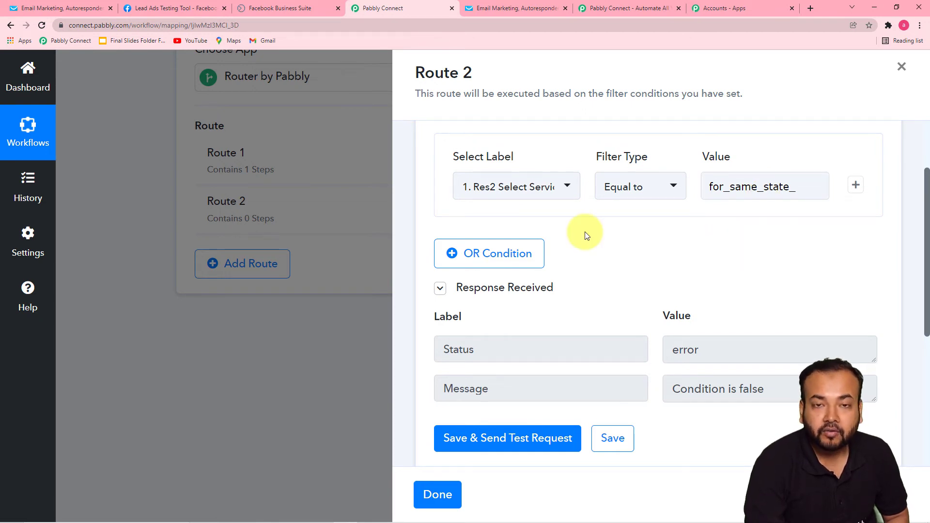
# Add a GetResponse action after Route 2's filter with the Create a New Contact event
pyautogui.scroll(-5, 586, 234)
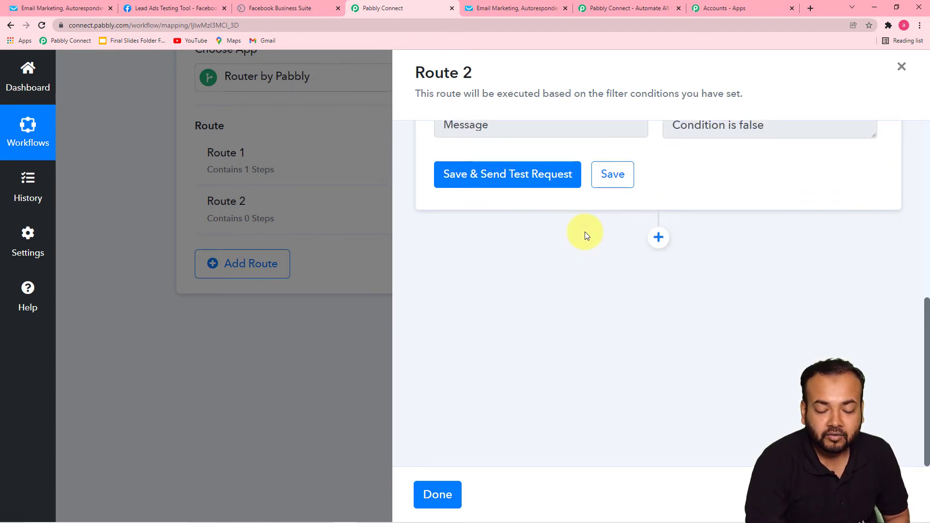
pyautogui.click(658, 237)
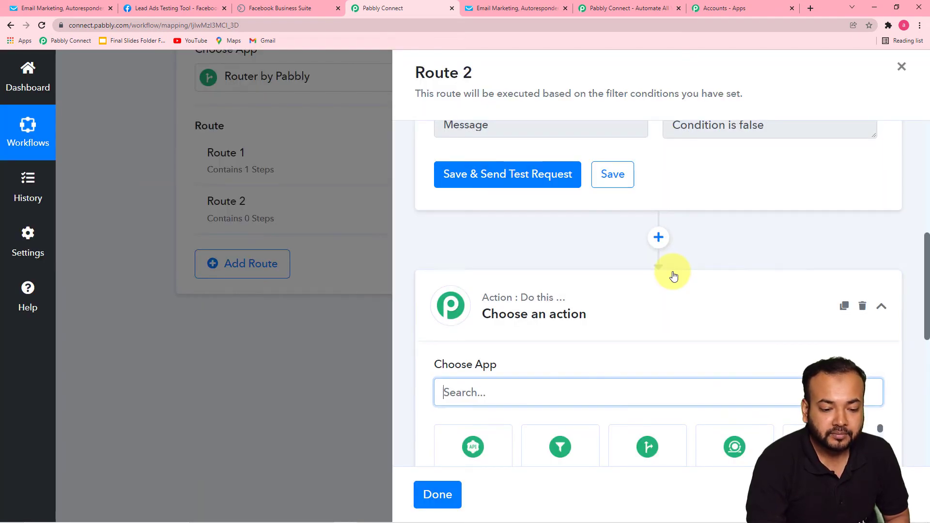
pyautogui.write('get')
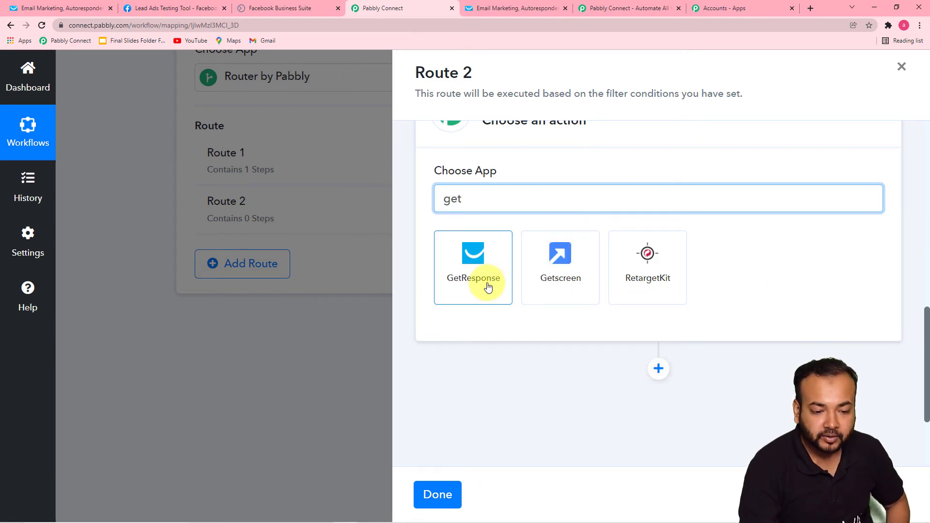
pyautogui.click(487, 286)
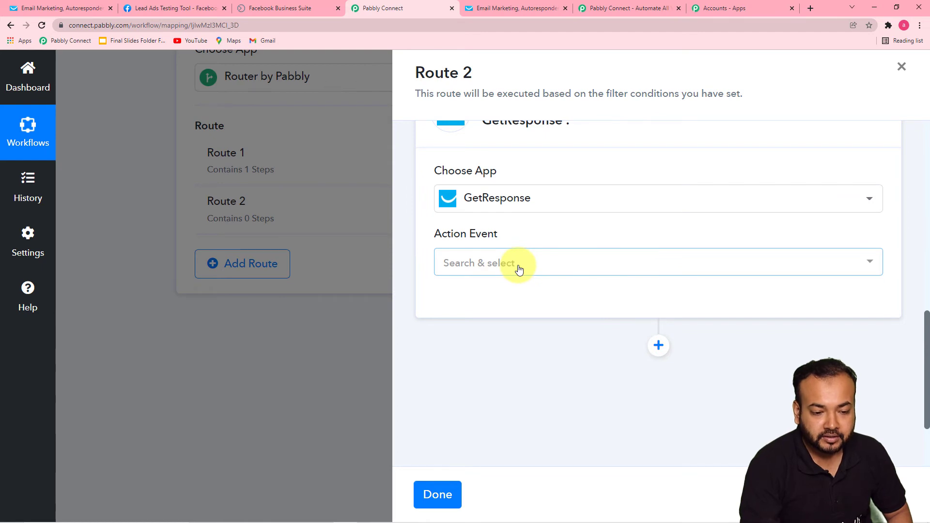
pyautogui.click(518, 268)
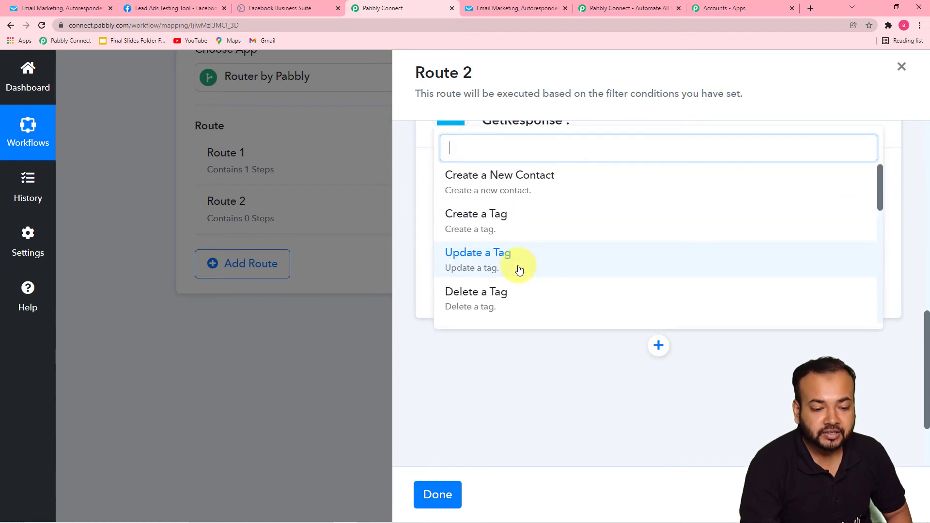
pyautogui.click(496, 188)
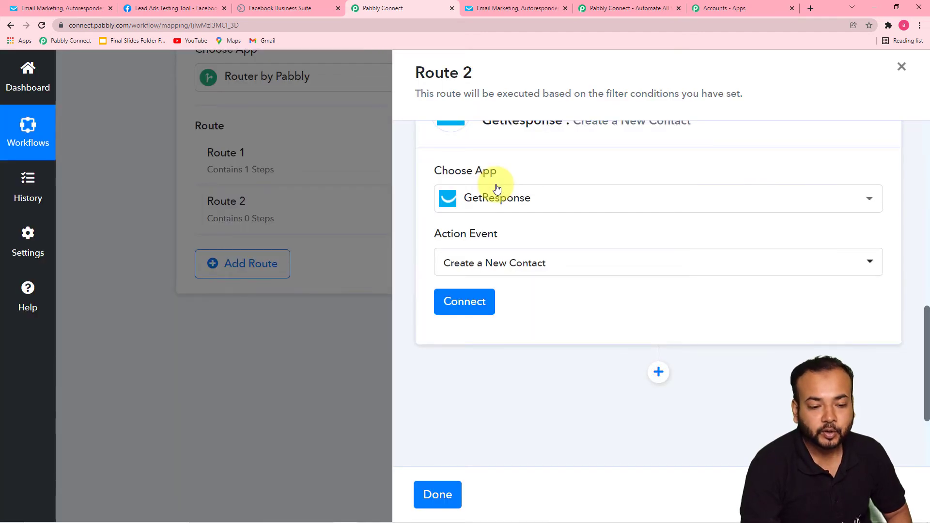
# Connect the action through the existing GetResponse #2 connection and select the account's listed campaign
pyautogui.click(470, 302)
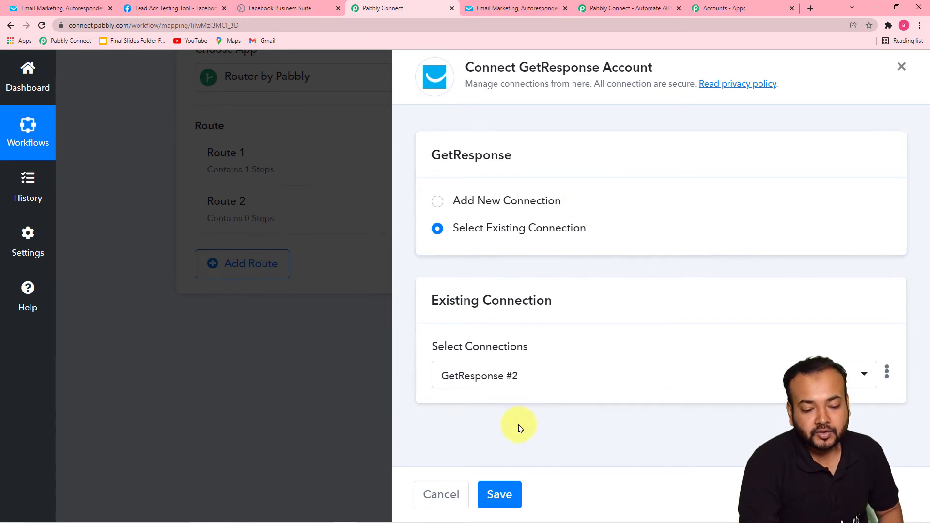
pyautogui.click(505, 487)
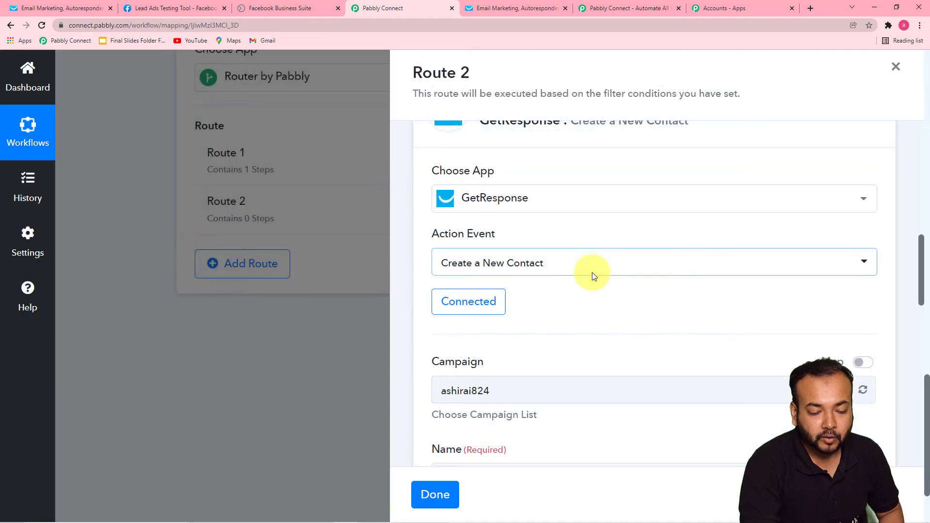
pyautogui.scroll(-5, 592, 273)
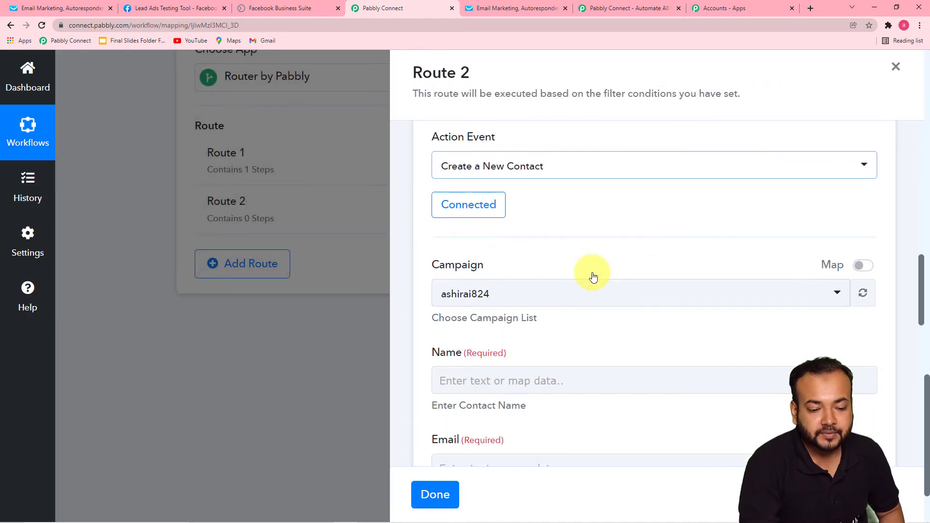
pyautogui.click(546, 155)
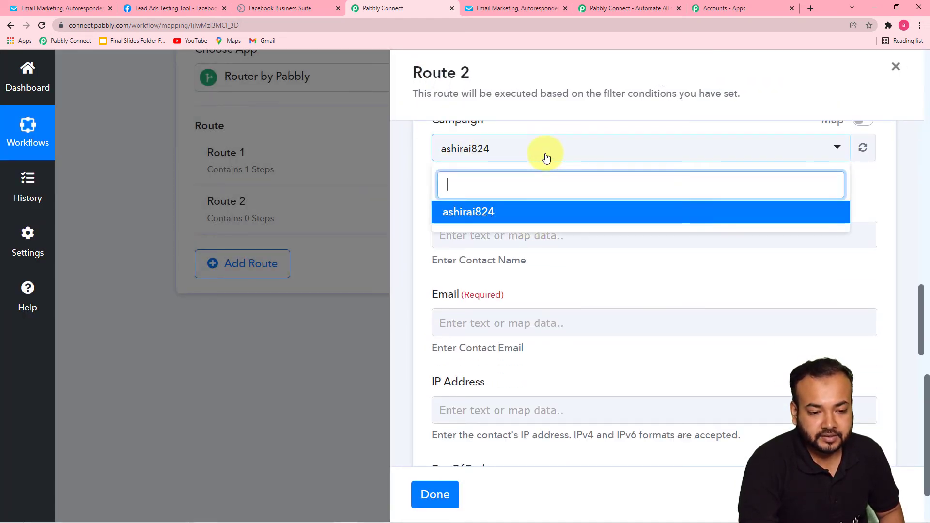
pyautogui.click(468, 213)
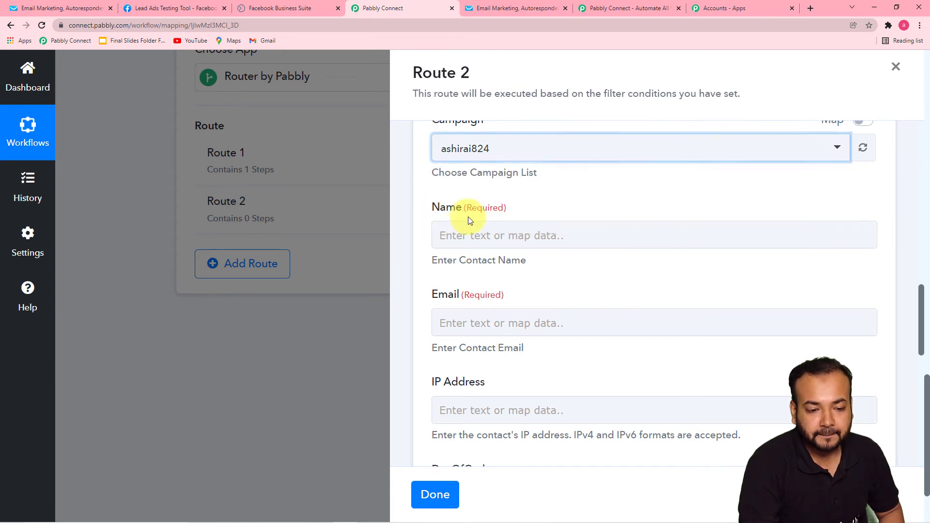
pyautogui.click(541, 186)
pyautogui.scroll(2, 544, 190)
pyautogui.scroll(-2, 548, 222)
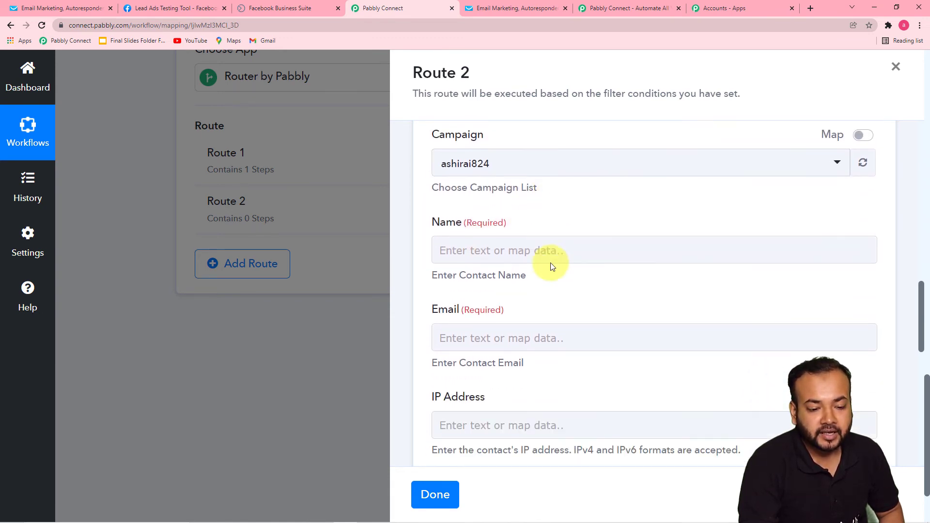
# Map the new contact's Name to Res2 Full Name from the Facebook lead, checking the service options in the test form
pyautogui.click(601, 228)
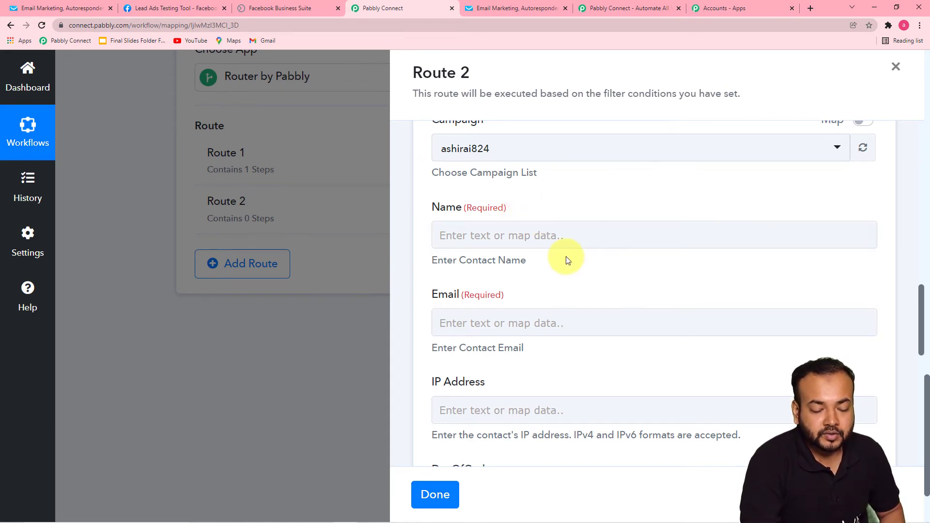
pyautogui.click(554, 235)
pyautogui.scroll(-3, 554, 234)
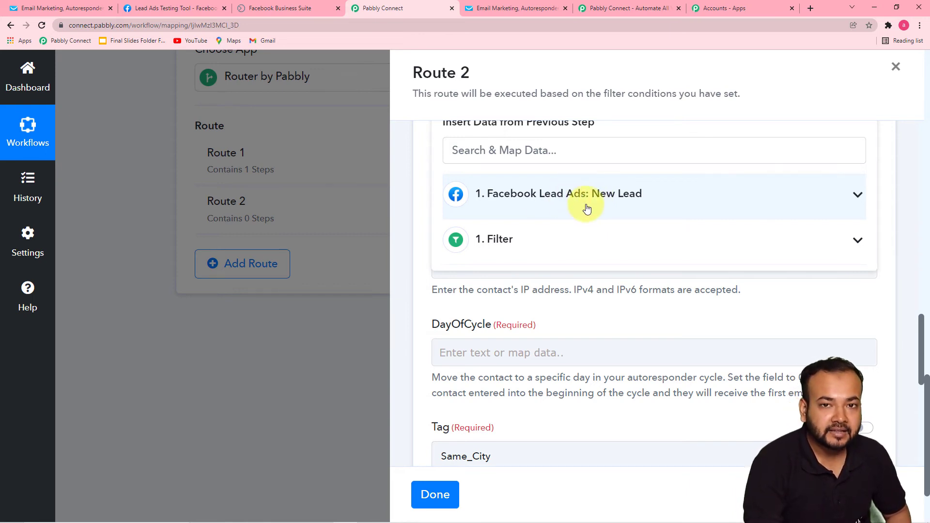
pyautogui.scroll(2, 586, 207)
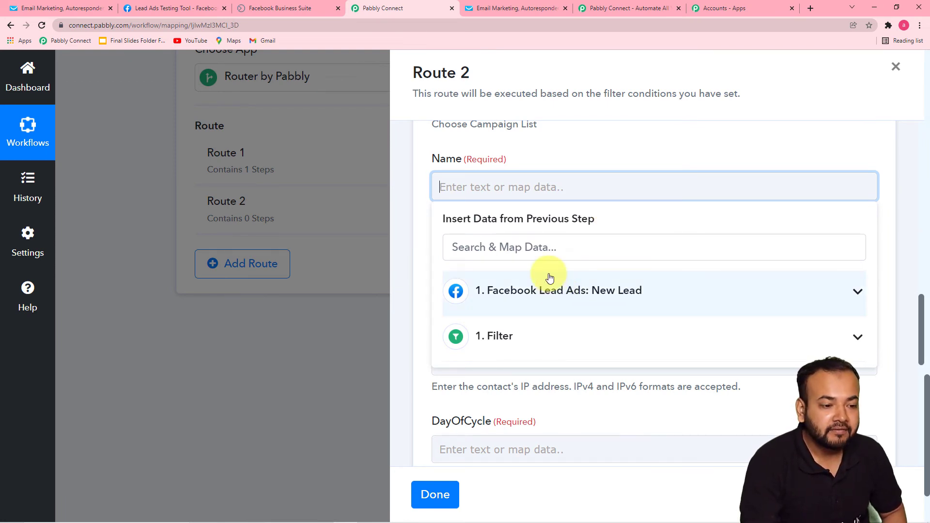
pyautogui.click(196, 8)
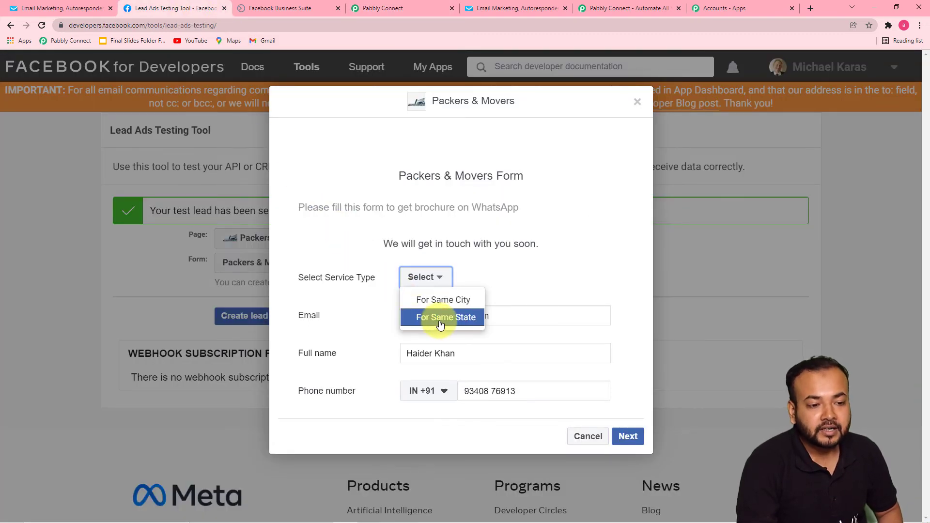
pyautogui.click(364, 9)
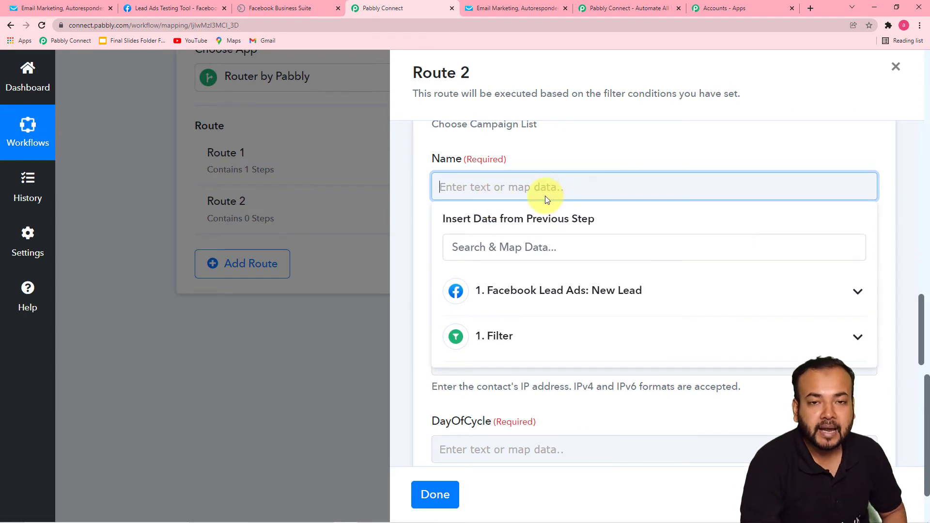
pyautogui.scroll(-2, 545, 207)
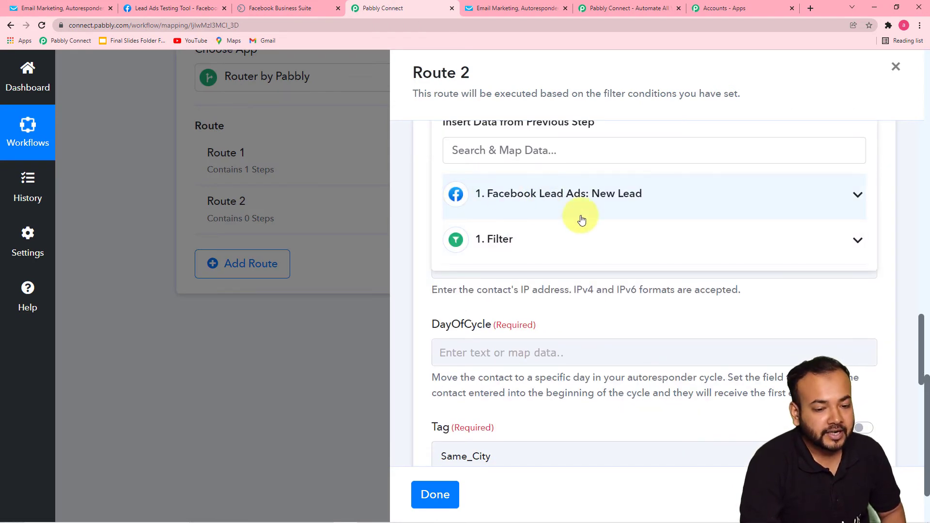
pyautogui.scroll(3, 581, 216)
pyautogui.scroll(-2, 538, 210)
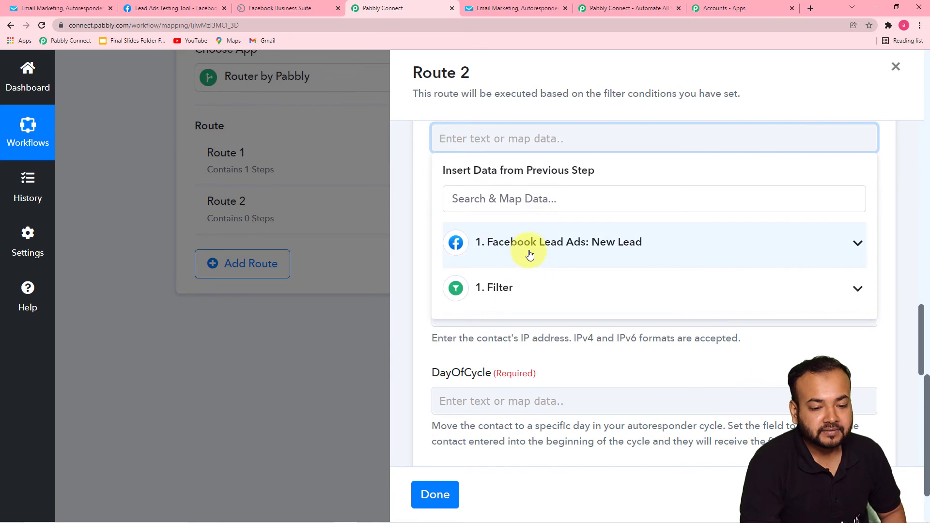
pyautogui.click(562, 253)
pyautogui.scroll(-3, 564, 308)
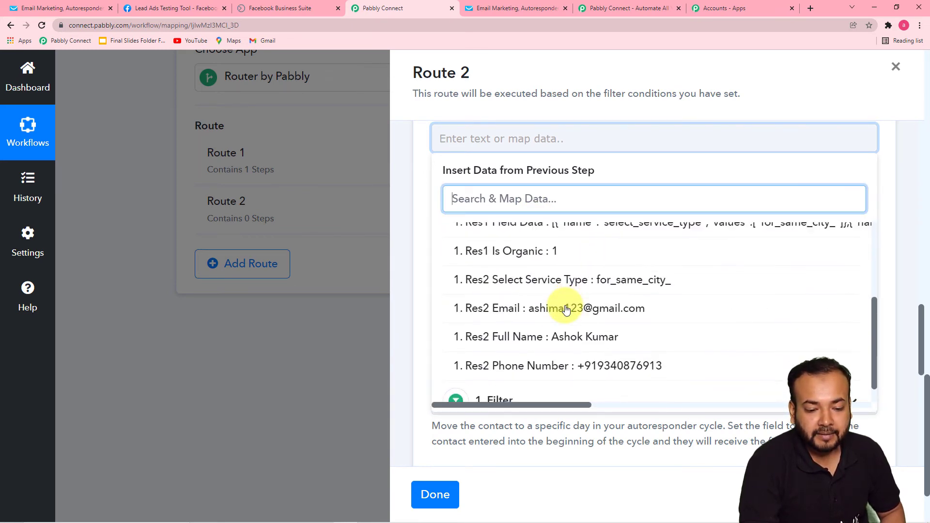
pyautogui.click(559, 337)
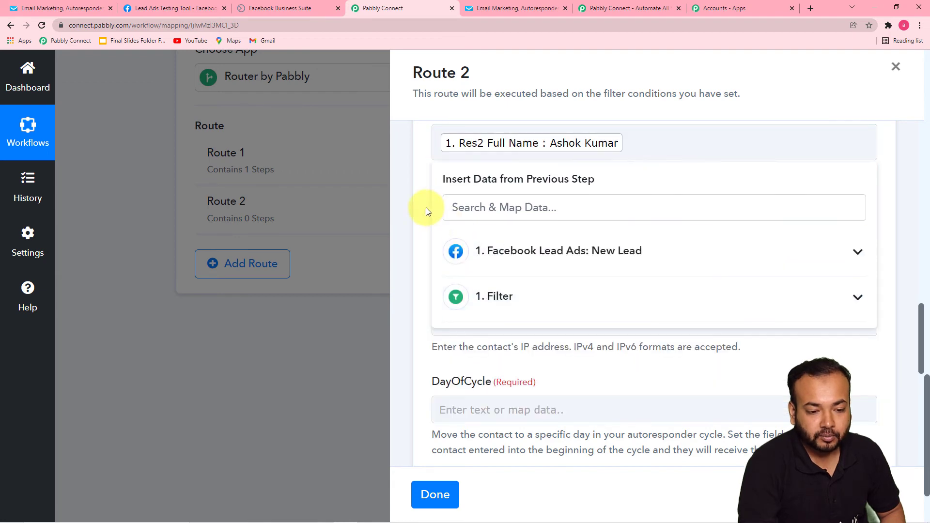
pyautogui.click(426, 209)
# Map the new contact's Email to Res2 Email from the Facebook lead
pyautogui.scroll(-3, 484, 204)
pyautogui.click(498, 187)
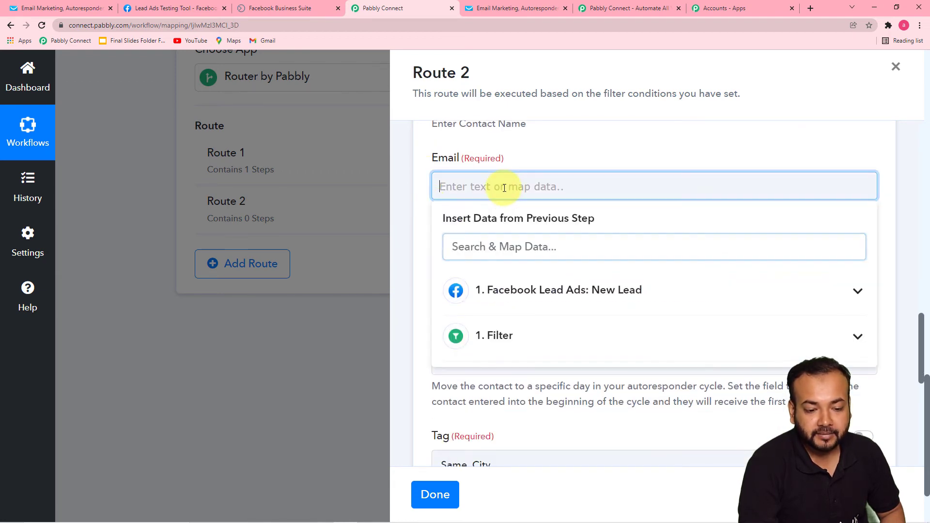
pyautogui.scroll(-3, 498, 208)
pyautogui.click(510, 164)
pyautogui.scroll(-3, 544, 376)
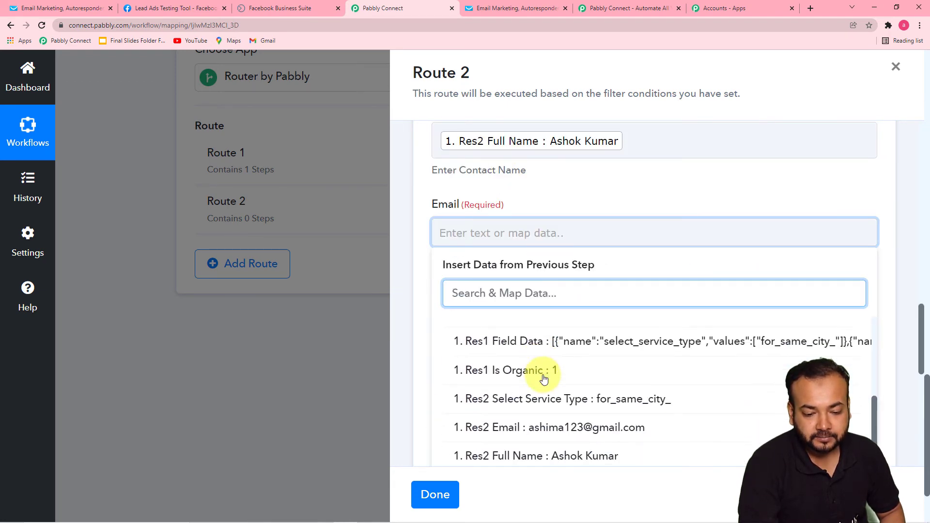
pyautogui.scroll(-1, 556, 418)
pyautogui.click(551, 382)
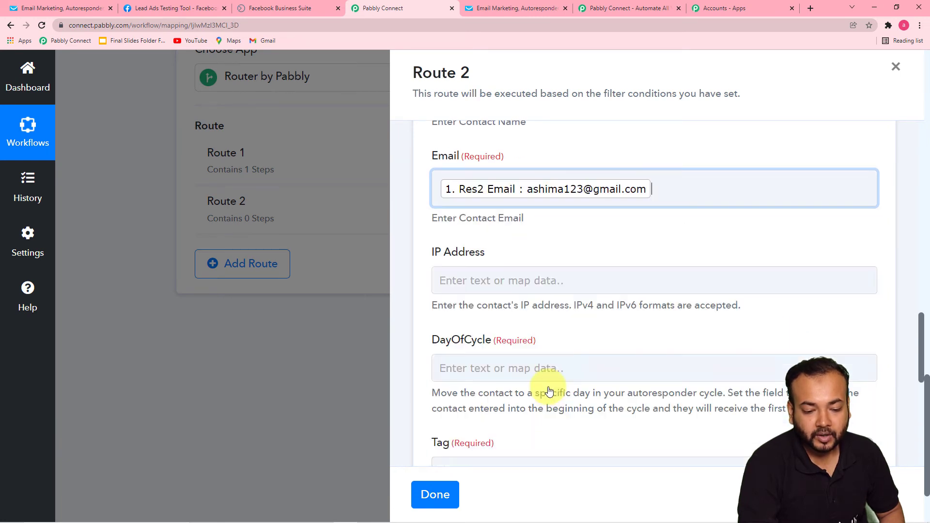
pyautogui.click(429, 256)
# Leave the contact's IP Address empty and set DayOfCycle to 1
pyautogui.scroll(-1, 429, 258)
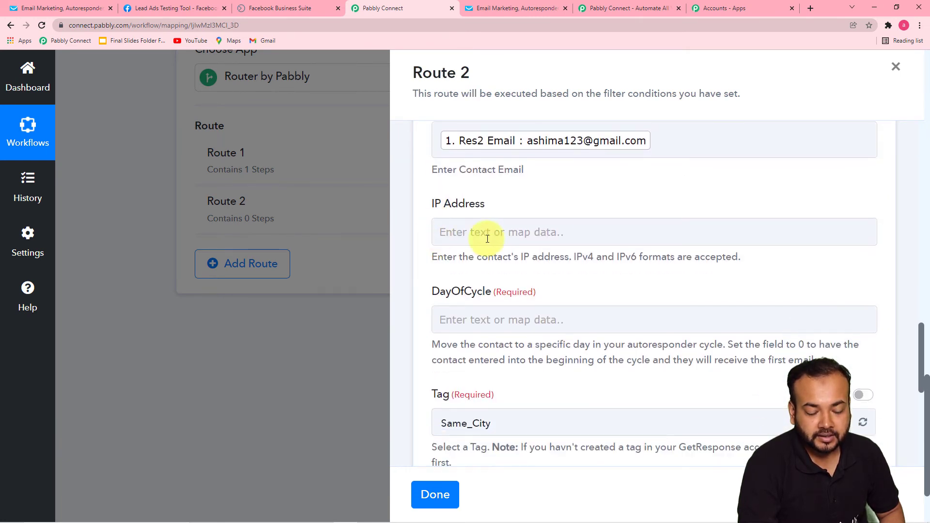
pyautogui.scroll(-2, 619, 283)
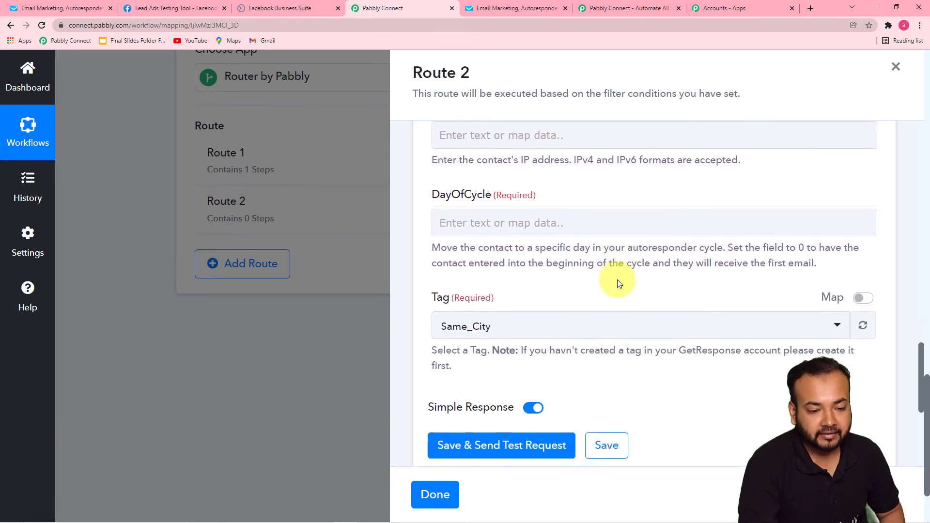
pyautogui.click(540, 224)
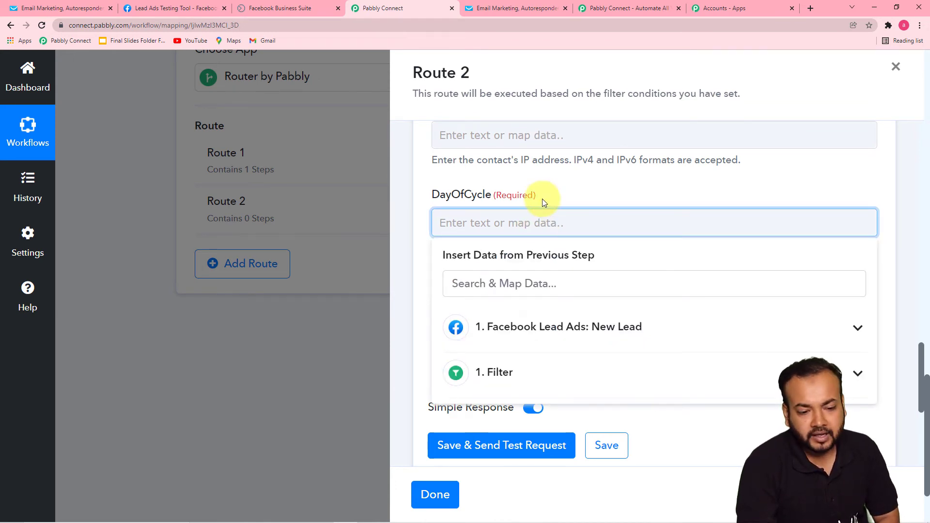
pyautogui.write('1')
pyautogui.click(563, 192)
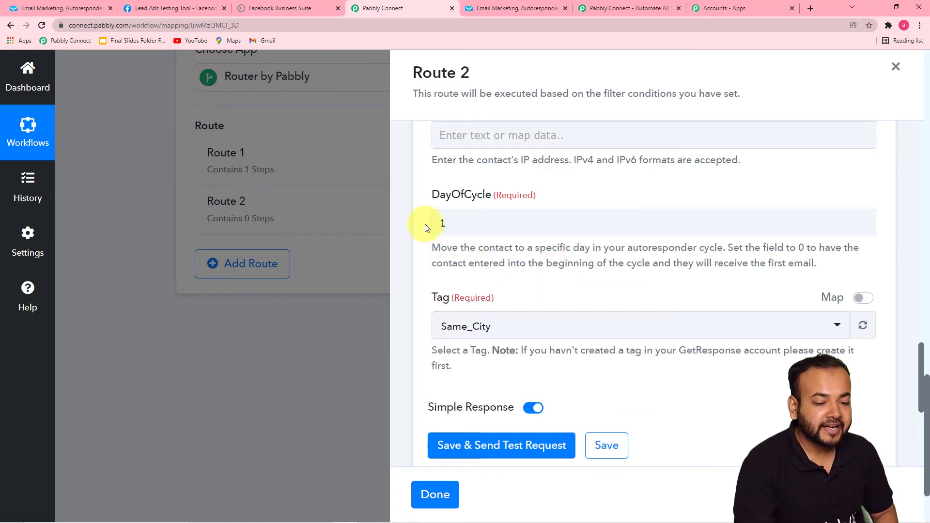
# Set the tag of Route 2's new contact to Same_State
pyautogui.scroll(-1, 498, 219)
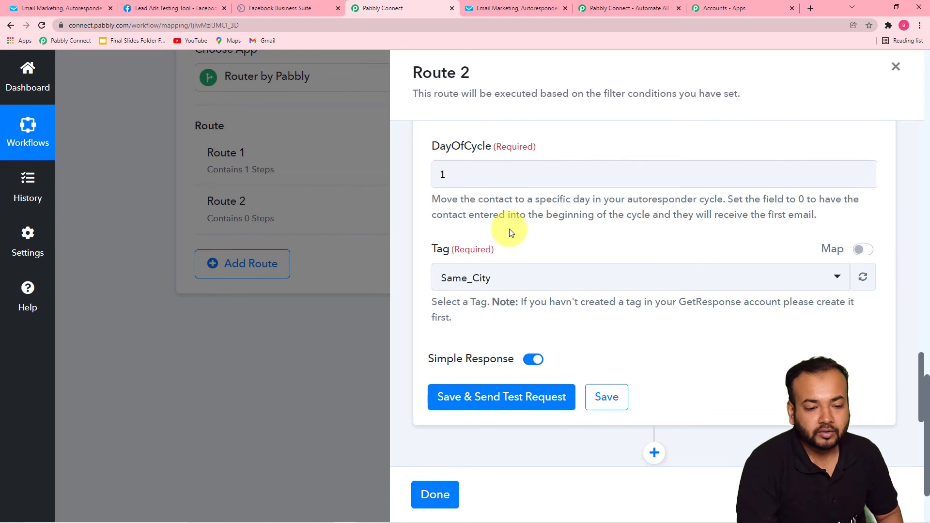
pyautogui.scroll(-1, 509, 237)
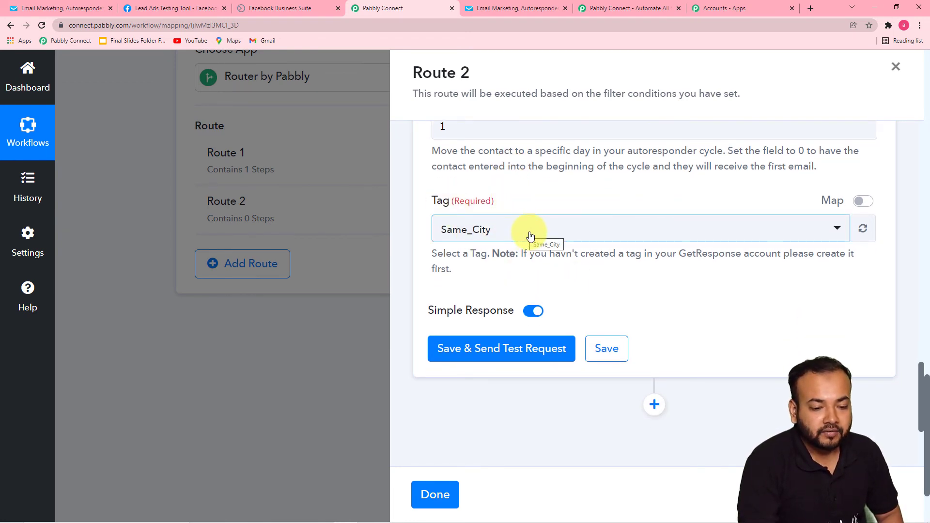
pyautogui.scroll(8, 530, 236)
pyautogui.scroll(-8, 529, 236)
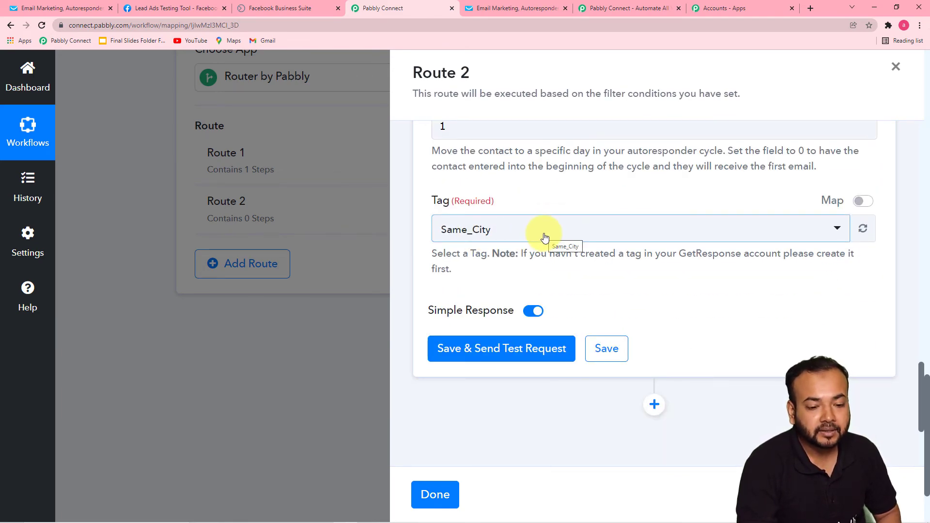
pyautogui.click(545, 236)
pyautogui.click(468, 319)
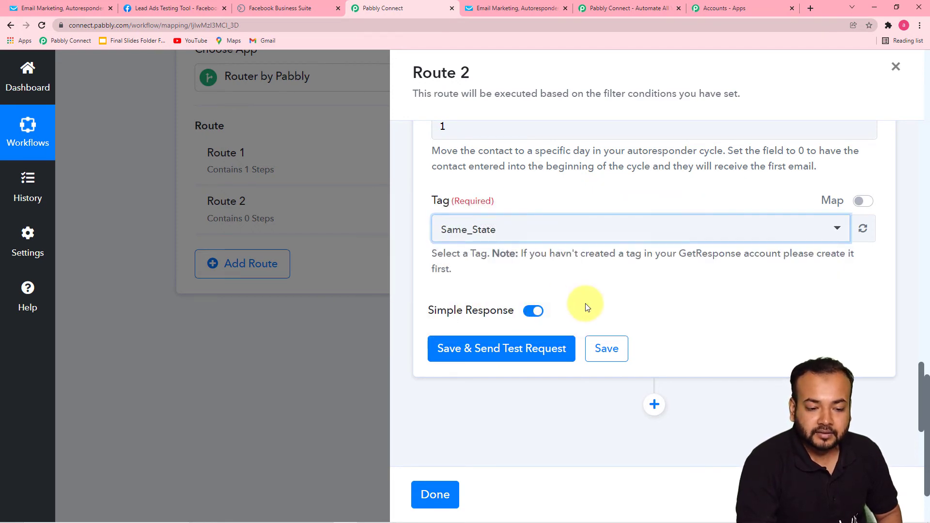
# Save and send a test request for Route 2's GetResponse action, checking its response against the service options in the Facebook test form
pyautogui.click(469, 349)
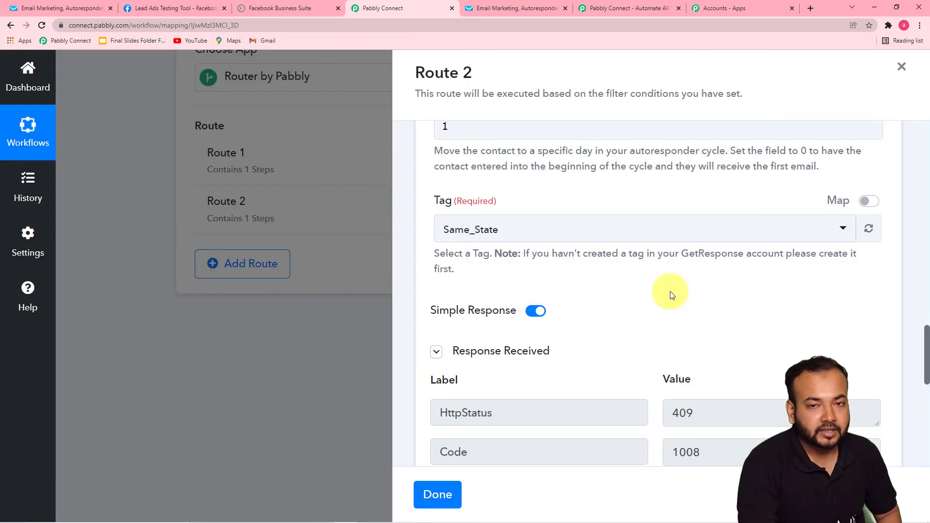
pyautogui.scroll(-7, 670, 292)
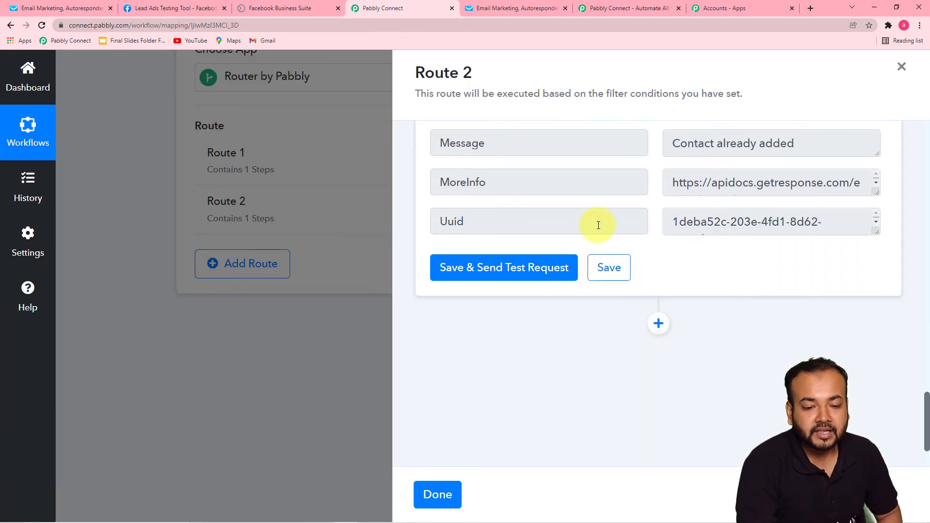
pyautogui.scroll(4, 600, 223)
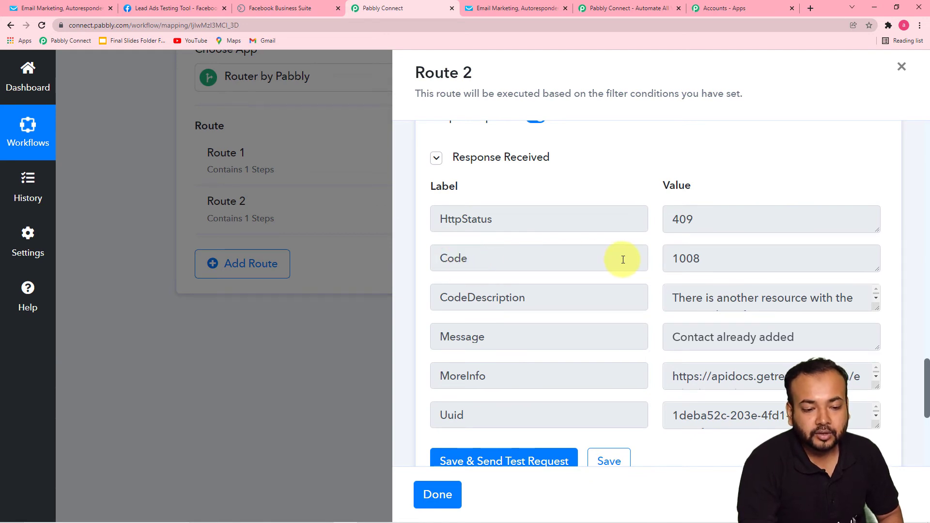
pyautogui.scroll(-2, 623, 260)
pyautogui.scroll(2, 624, 260)
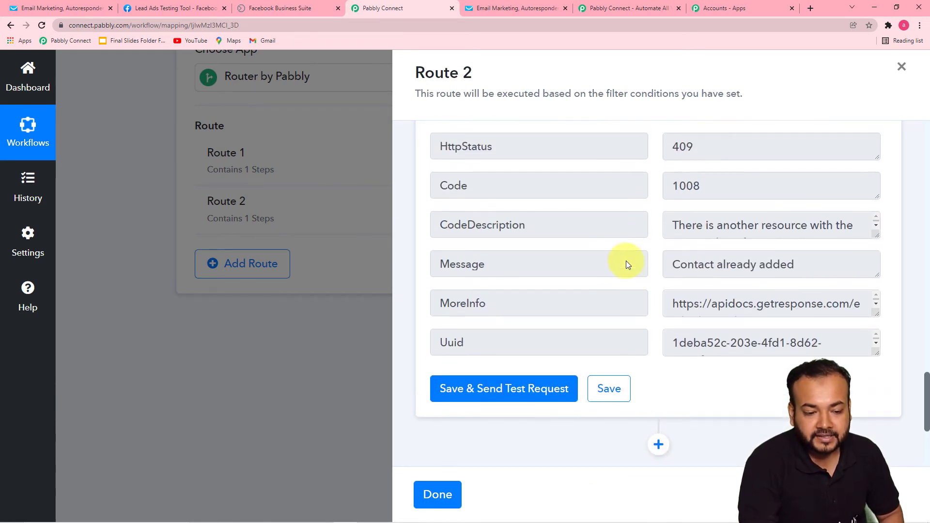
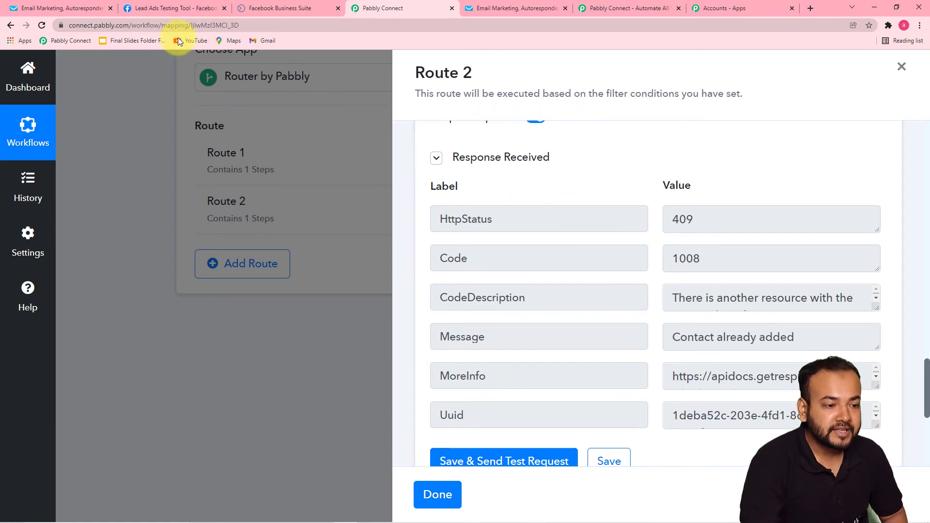
pyautogui.click(171, 9)
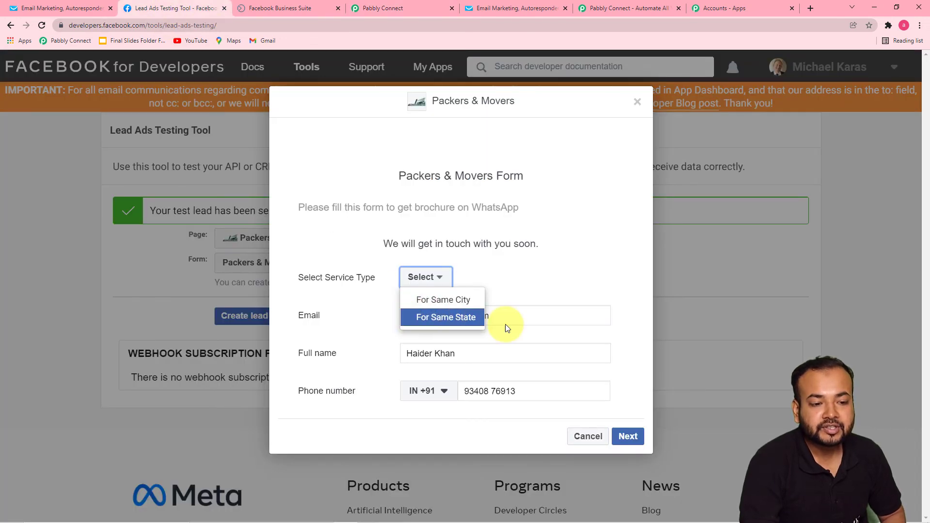
pyautogui.click(365, 10)
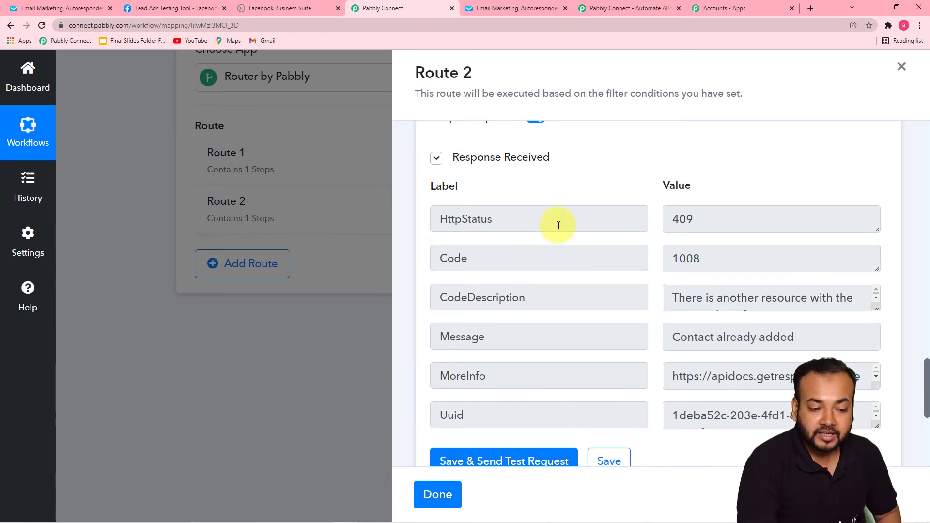
# Save Route 2's GetResponse action and finish setting up the route
pyautogui.scroll(-3, 509, 184)
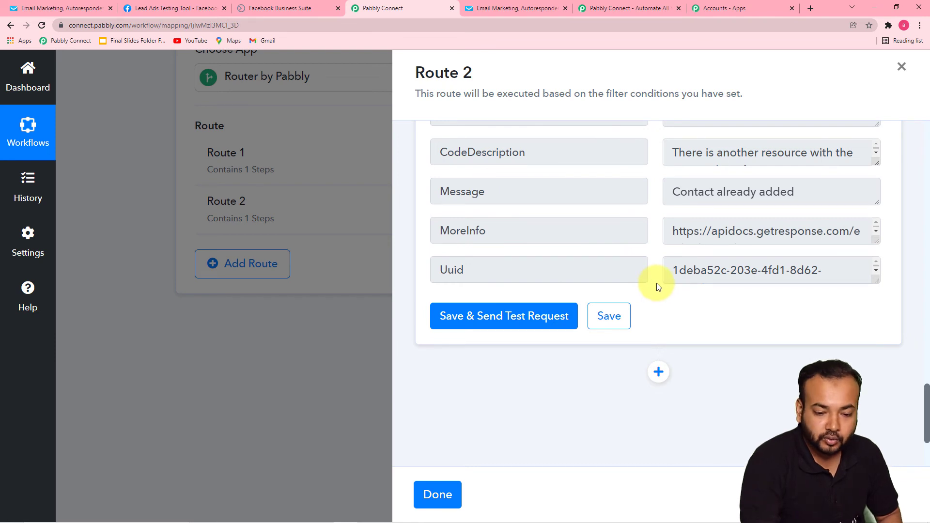
pyautogui.click(604, 324)
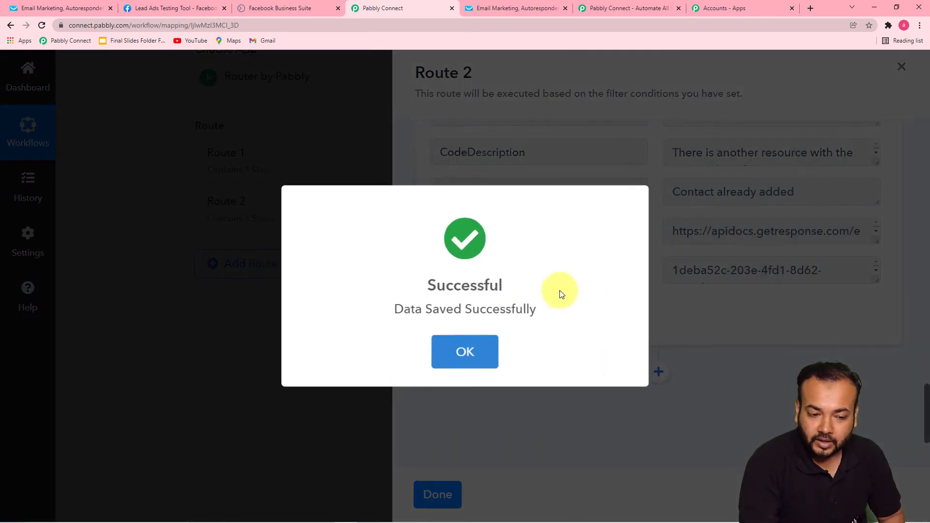
pyautogui.click(459, 349)
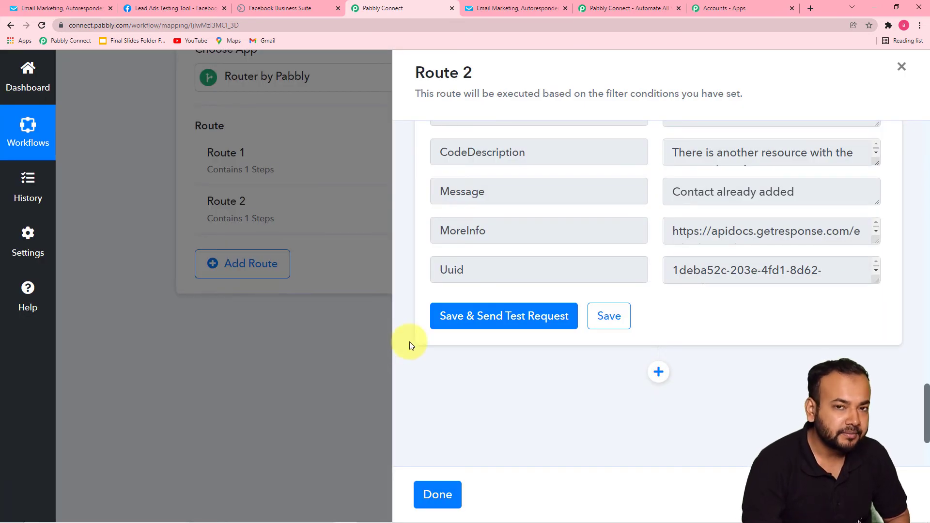
pyautogui.click(437, 494)
# Review the workflow from the Facebook Lead Ads trigger and its captured lead data down to the router's two routes
pyautogui.scroll(20, 760, 423)
pyautogui.scroll(3, 760, 422)
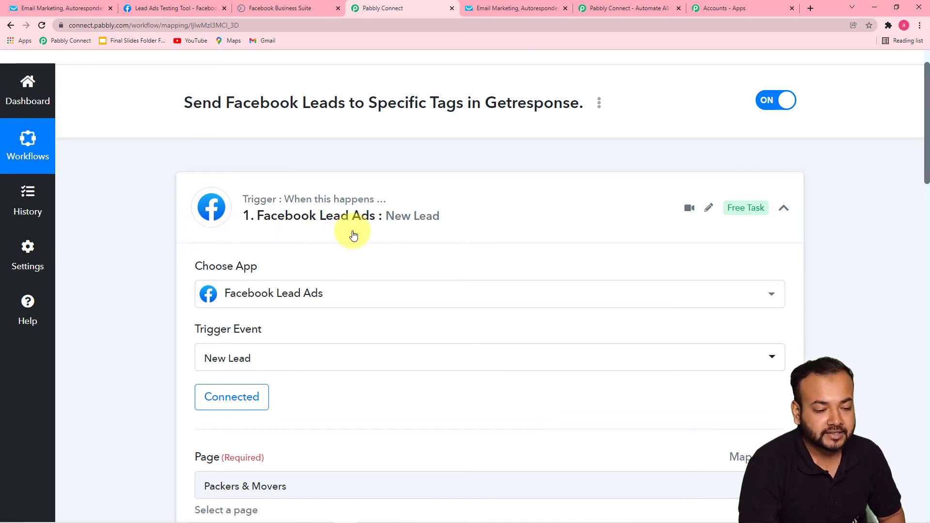
pyautogui.scroll(-5, 136, 248)
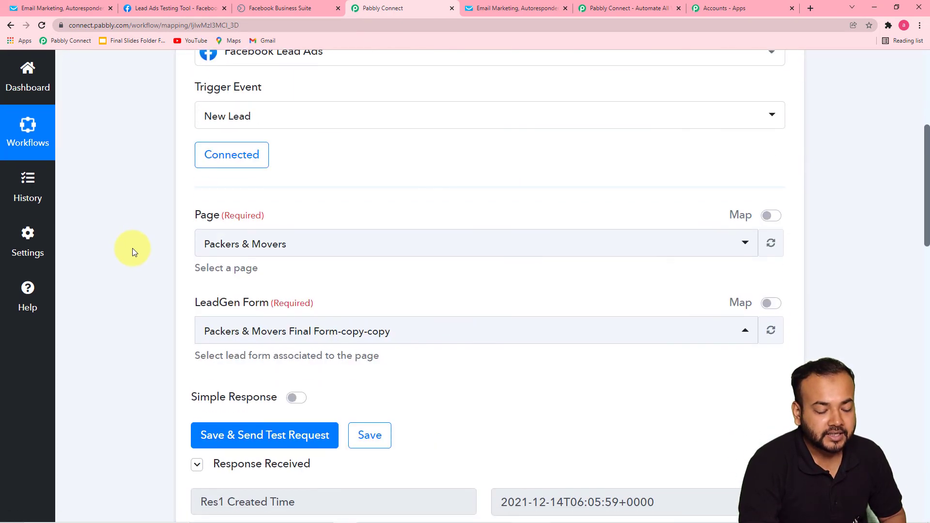
pyautogui.scroll(2, 152, 271)
pyautogui.scroll(-3, 155, 272)
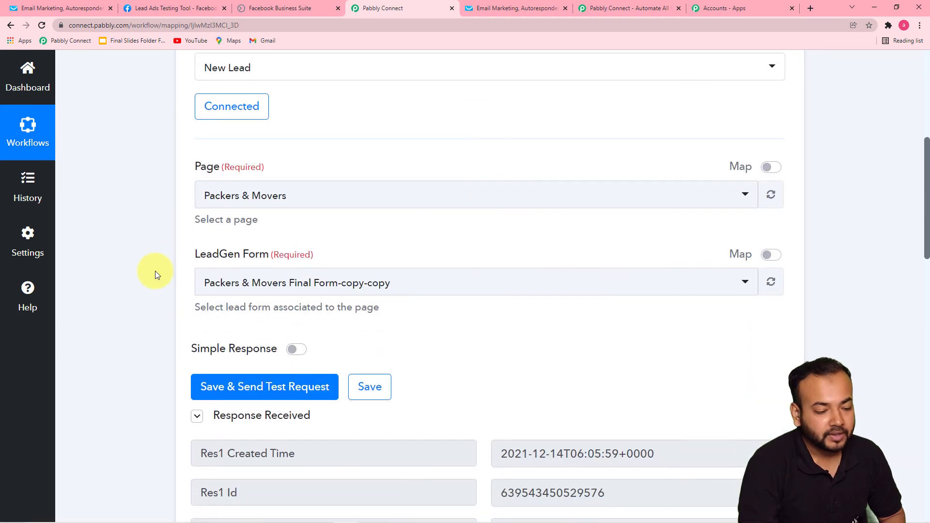
pyautogui.scroll(-4, 155, 271)
pyautogui.scroll(-3, 155, 272)
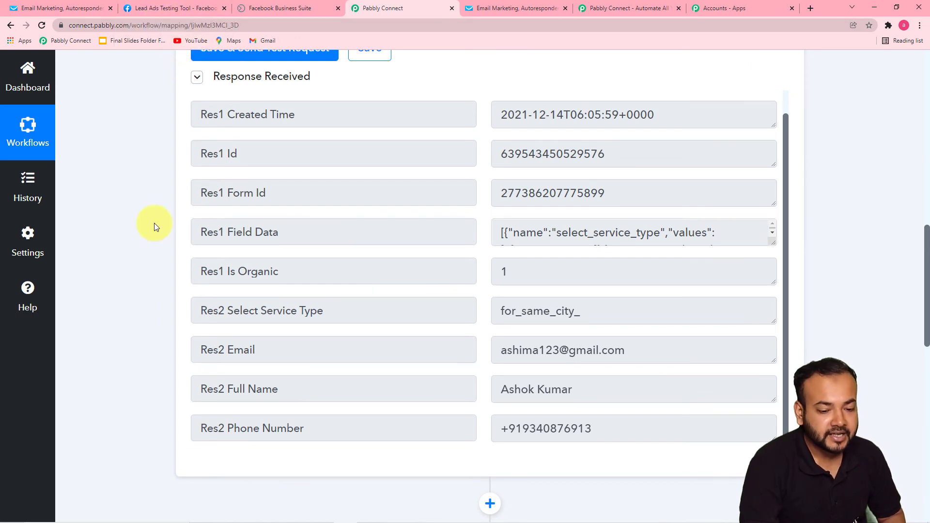
pyautogui.scroll(-3, 356, 232)
pyautogui.scroll(-5, 109, 273)
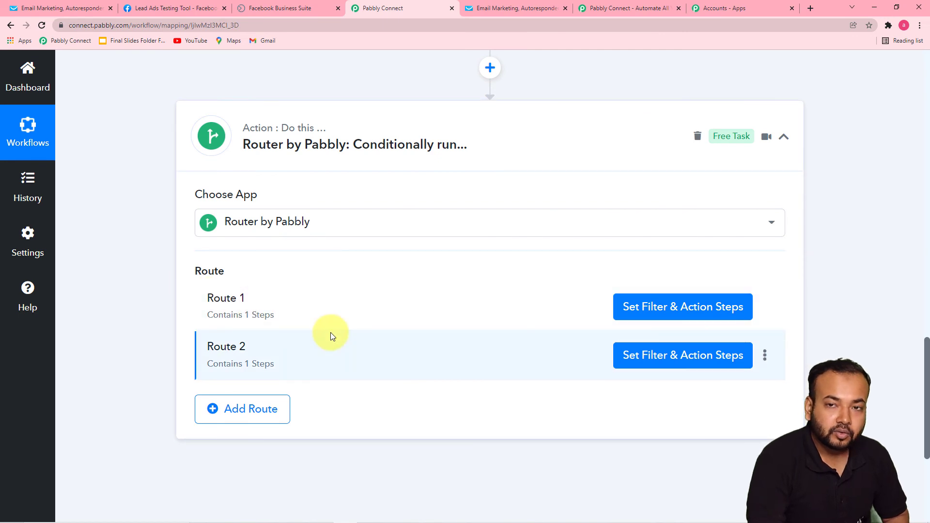
# Check the service type options in the Facebook test form, and examine Route 1's filter condition and test response
pyautogui.click(166, 10)
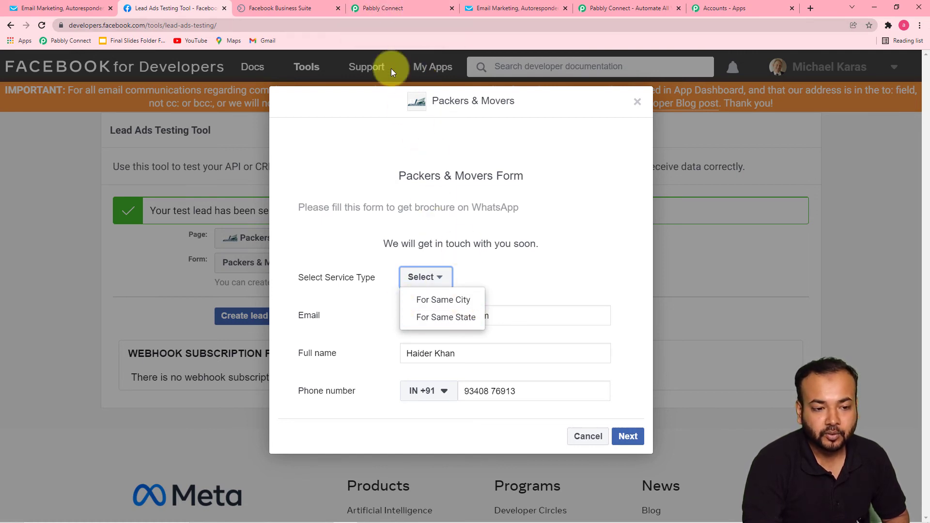
pyautogui.click(385, 8)
pyautogui.click(630, 314)
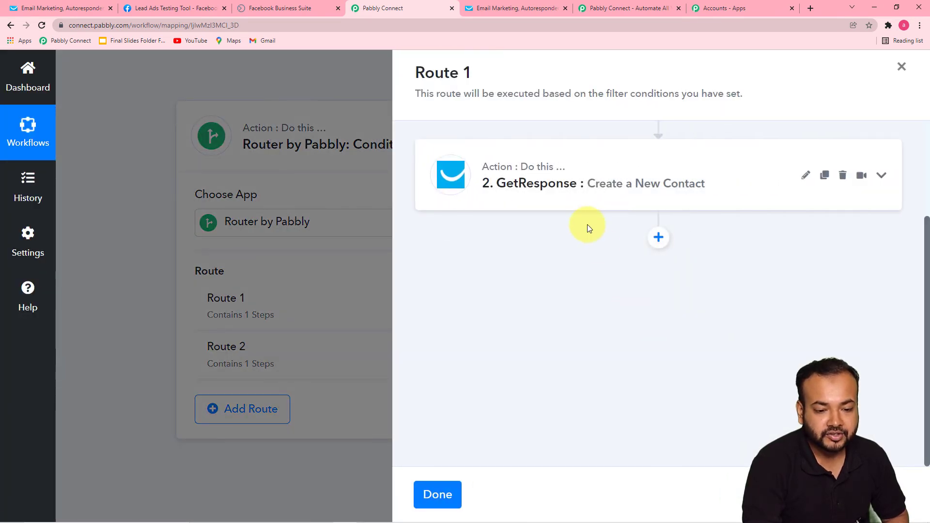
pyautogui.click(565, 199)
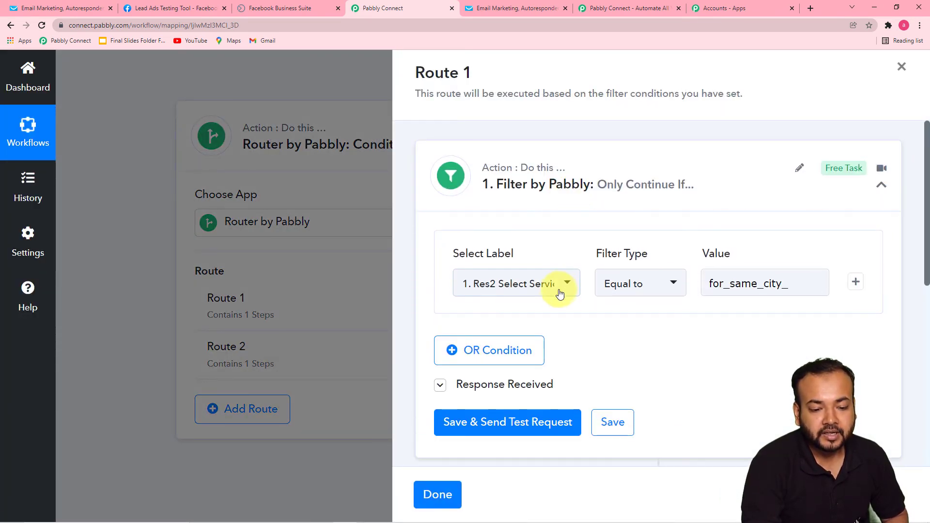
pyautogui.scroll(-1, 560, 295)
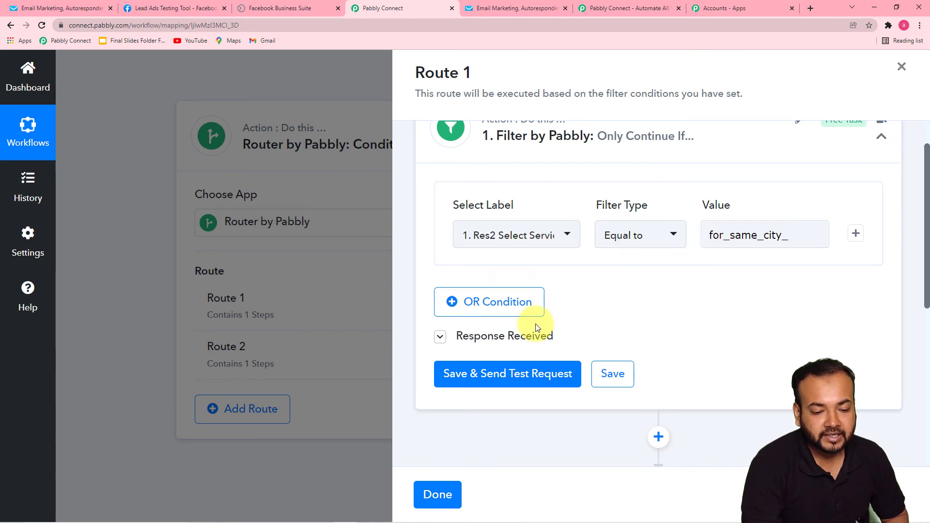
pyautogui.click(522, 337)
pyautogui.scroll(-2, 618, 316)
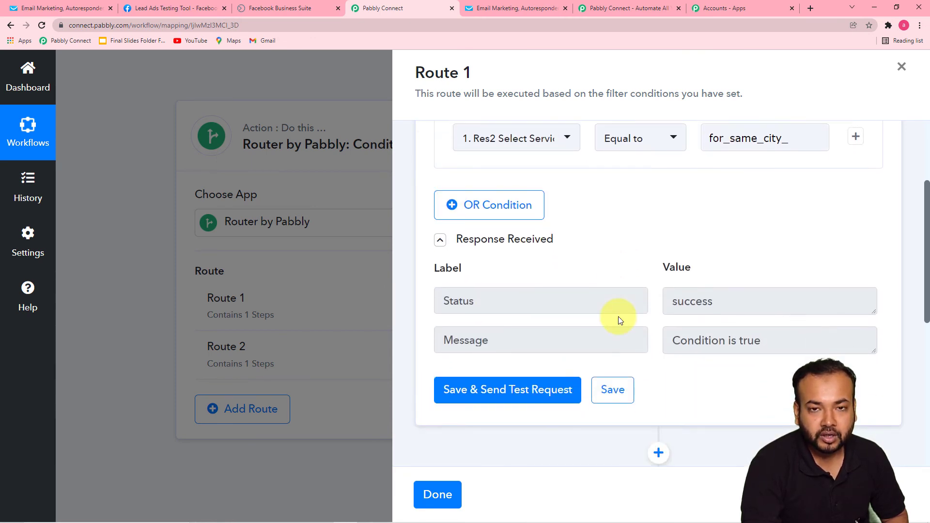
pyautogui.scroll(-2, 617, 313)
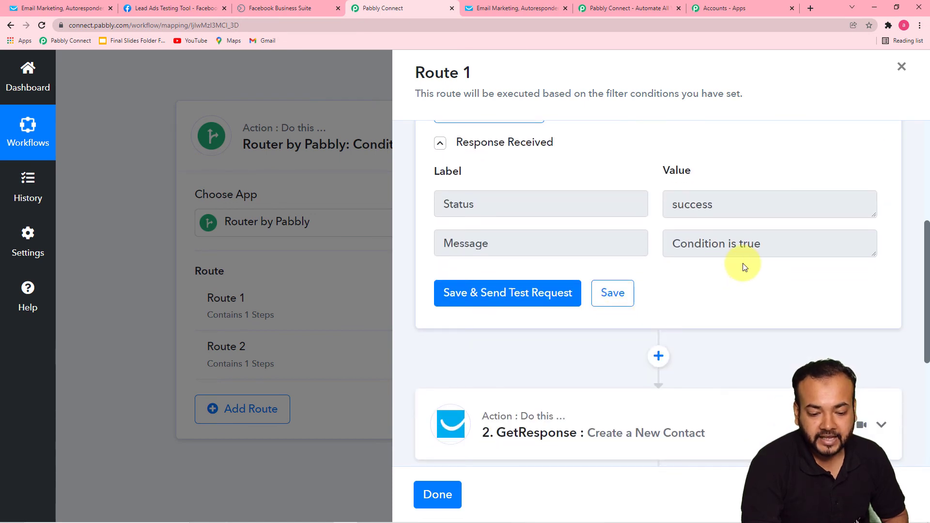
pyautogui.scroll(-1, 605, 339)
# Examine the DayOfCycle and tag settings of Route 1's GetResponse action, and switch to GetResponse to view the contacts tagged Same_City
pyautogui.click(581, 368)
pyautogui.scroll(-2, 577, 353)
pyautogui.scroll(-10, 575, 345)
pyautogui.scroll(-3, 574, 341)
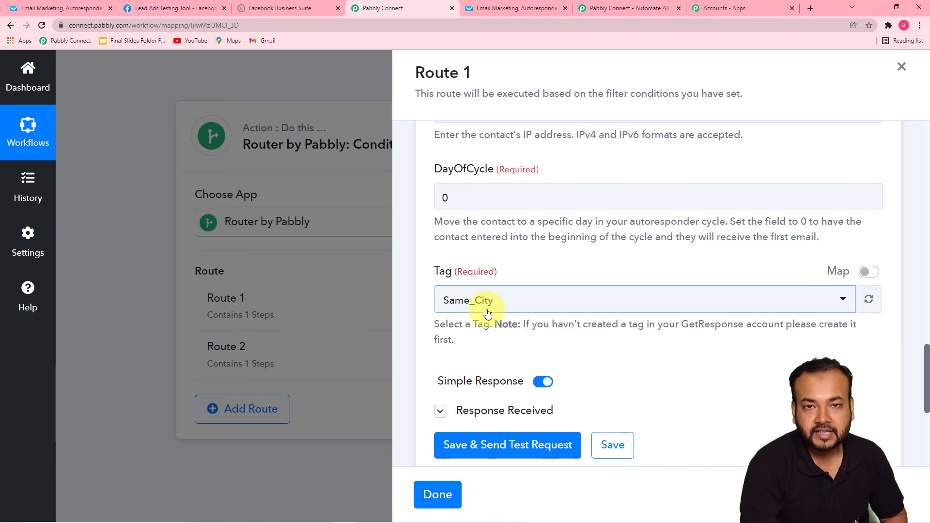
pyautogui.scroll(-1, 486, 312)
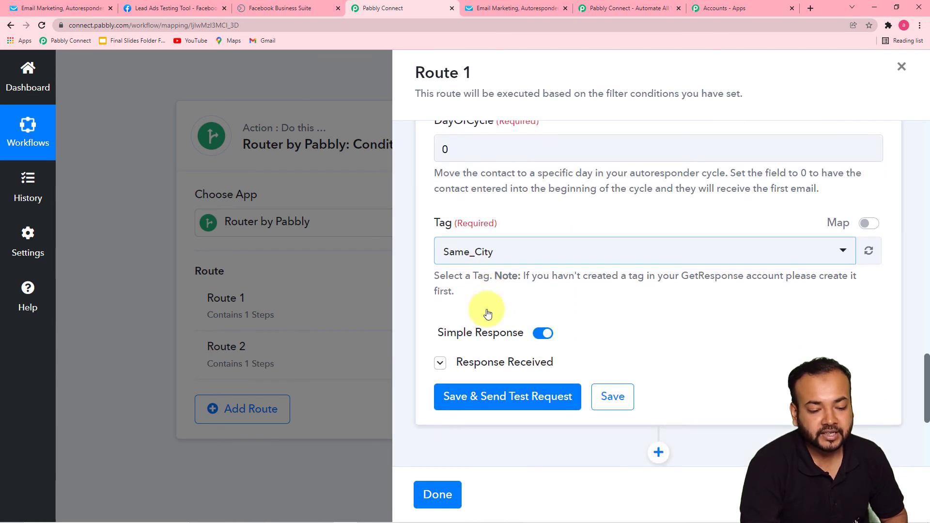
pyautogui.click(63, 6)
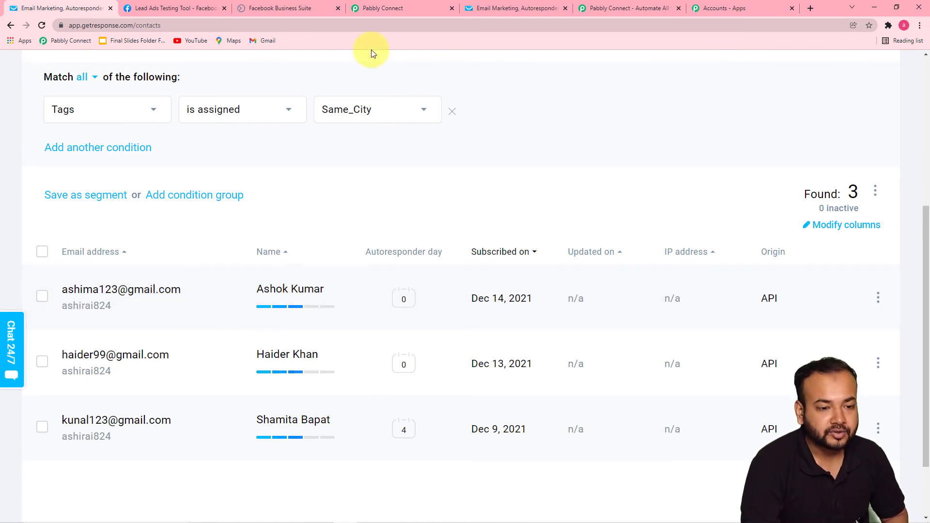
# Switch to Pabbly Connect, close Route 1, and examine Route 2's filter condition and its test response
pyautogui.click(374, 9)
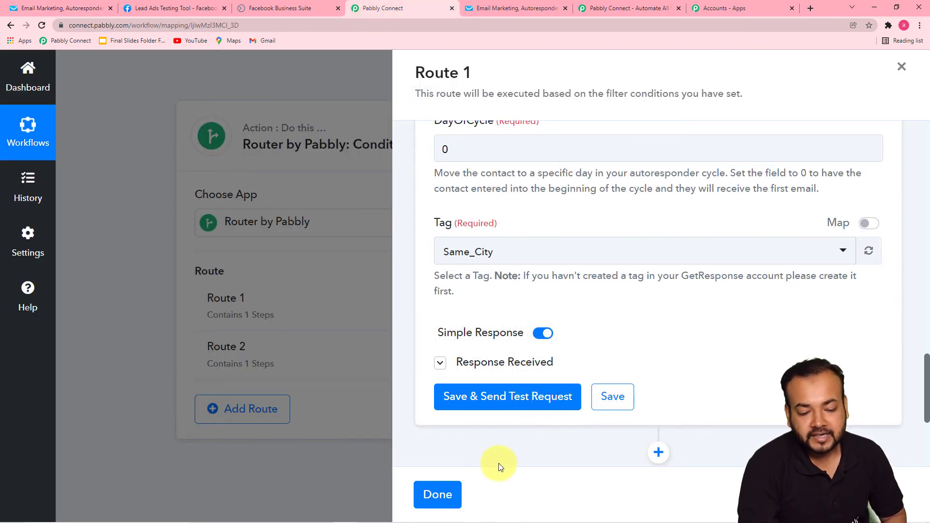
pyautogui.click(437, 494)
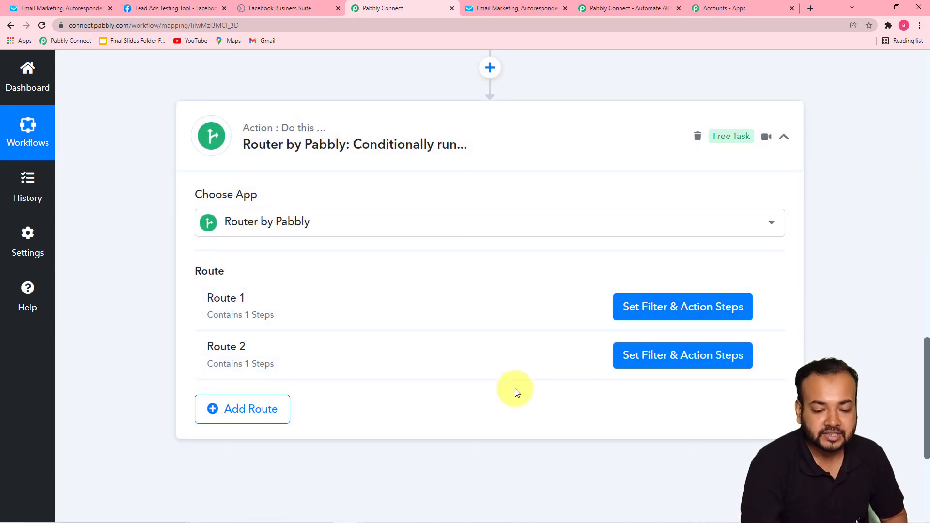
pyautogui.click(646, 357)
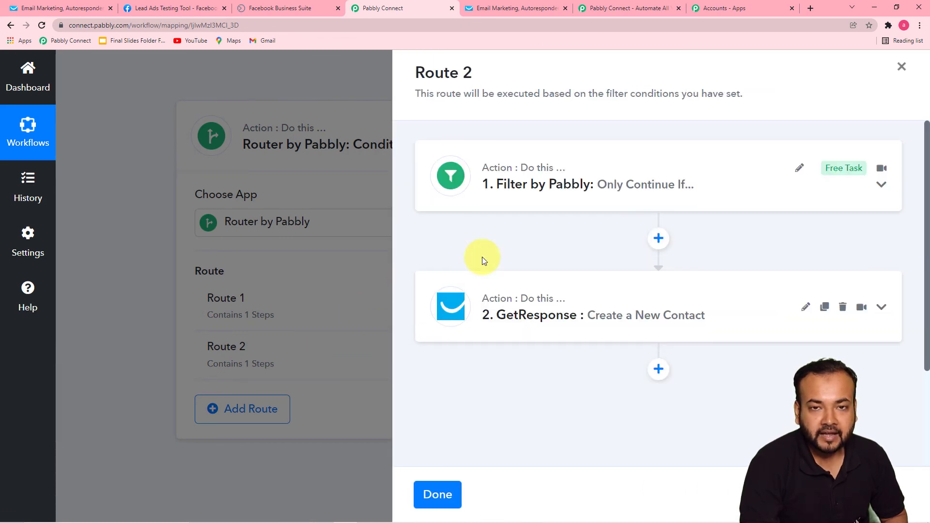
pyautogui.click(531, 201)
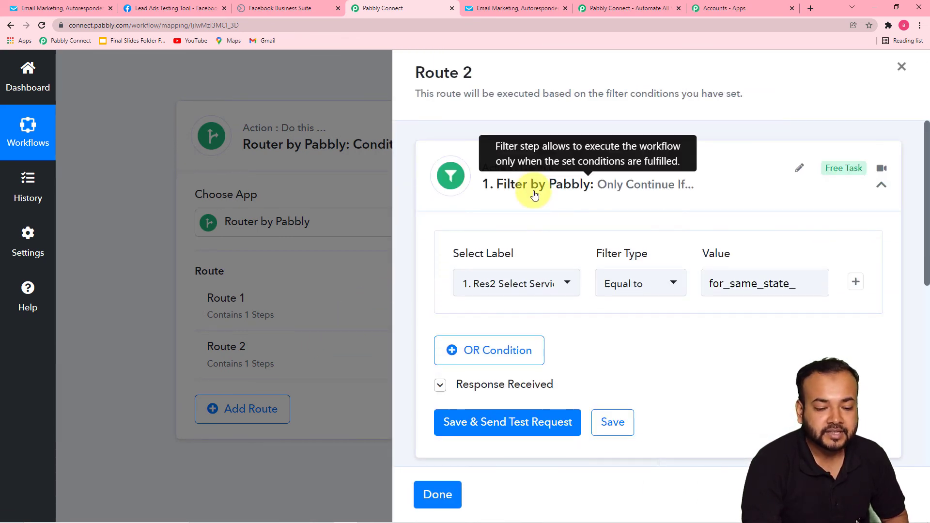
pyautogui.scroll(-3, 571, 357)
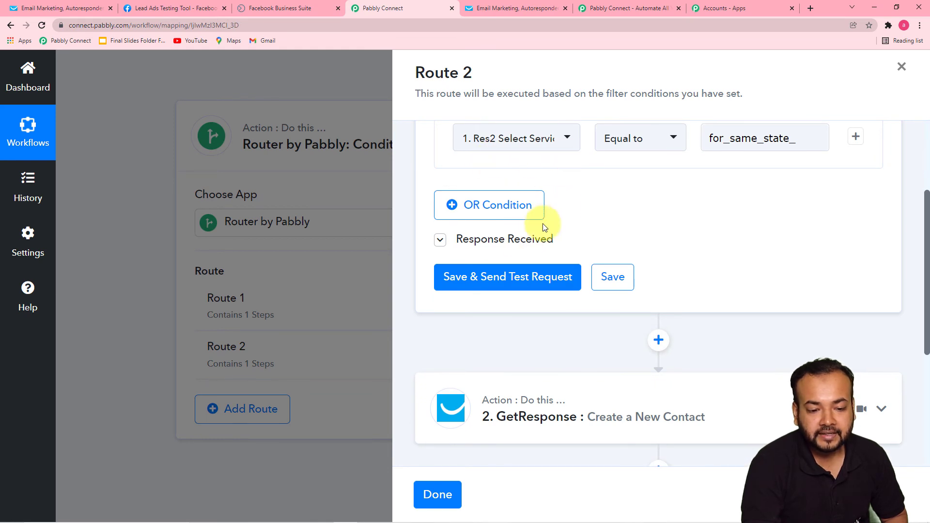
pyautogui.click(538, 239)
pyautogui.scroll(-2, 617, 269)
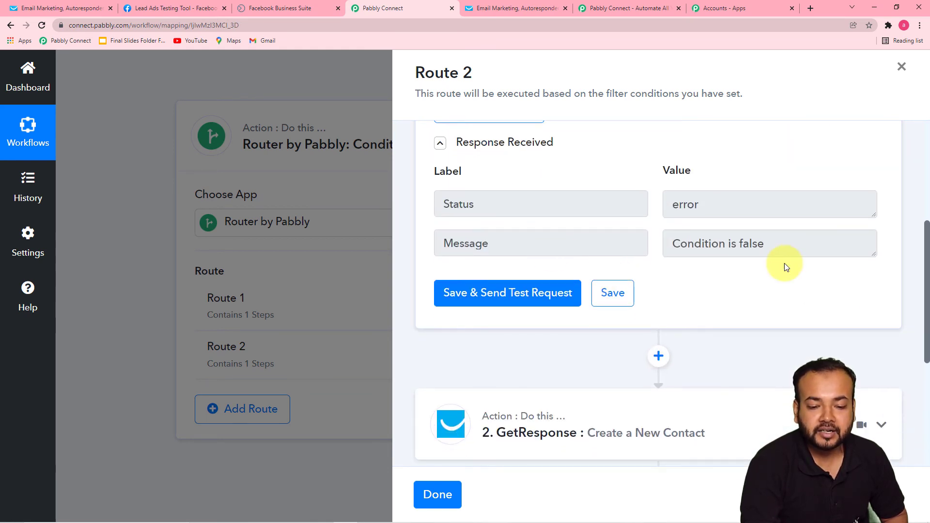
# Examine the mapped name and email, DayOfCycle and tag settings of Route 2's GetResponse action
pyautogui.scroll(-3, 789, 263)
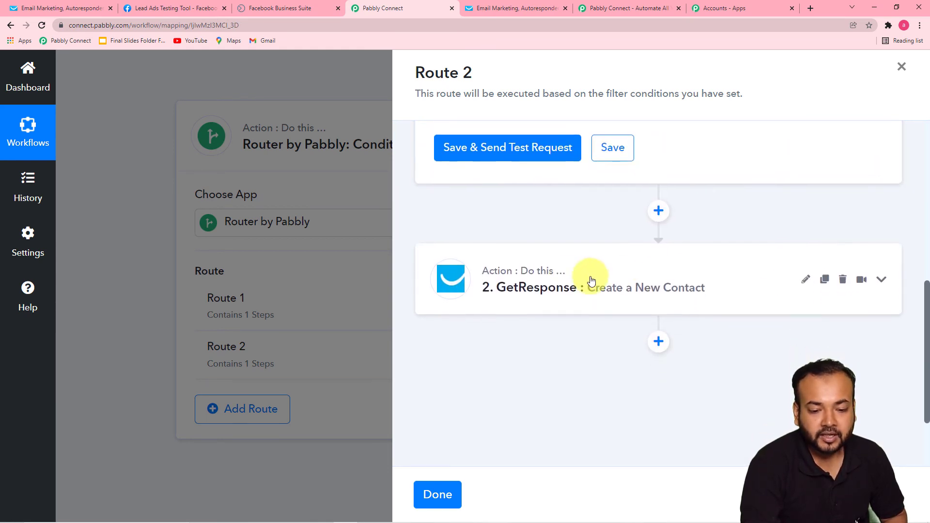
pyautogui.click(569, 280)
pyautogui.scroll(2, 574, 244)
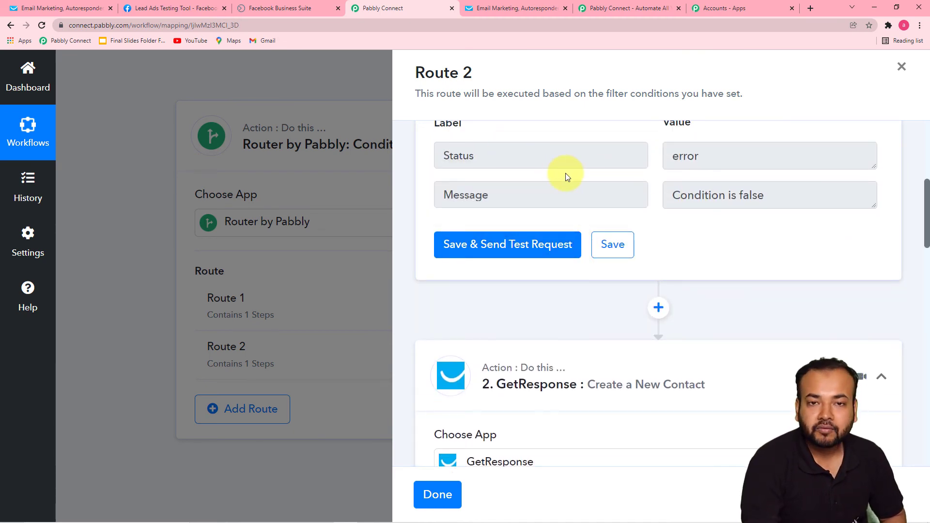
pyautogui.scroll(-3, 552, 255)
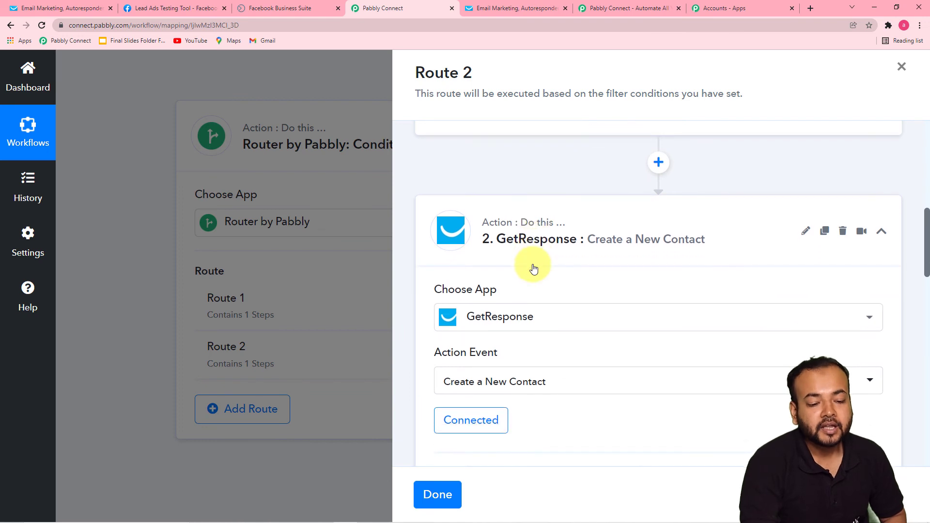
pyautogui.scroll(-5, 494, 242)
pyautogui.scroll(5, 521, 258)
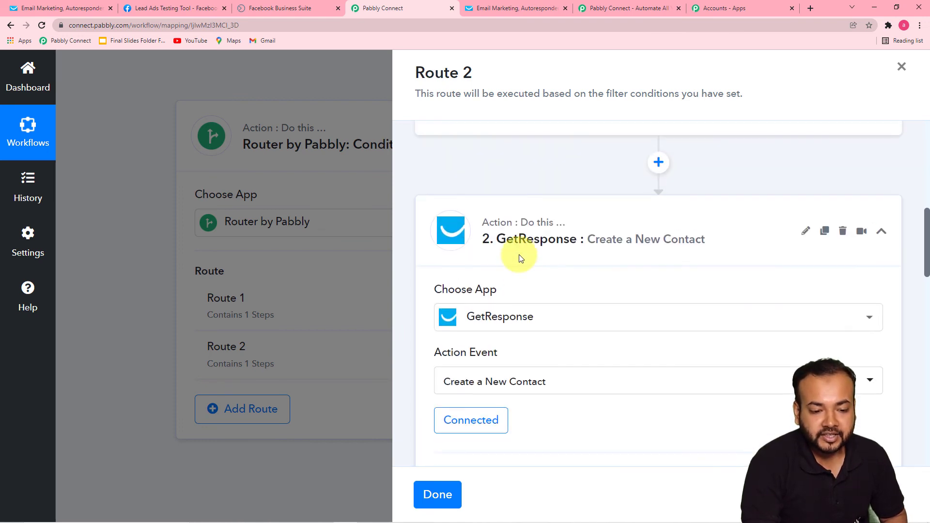
pyautogui.scroll(-2, 520, 258)
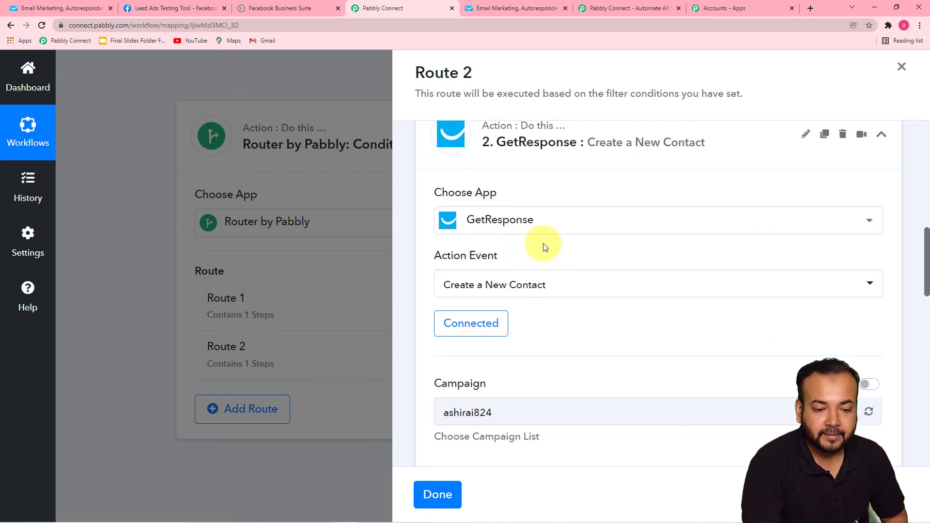
pyautogui.scroll(-6, 557, 255)
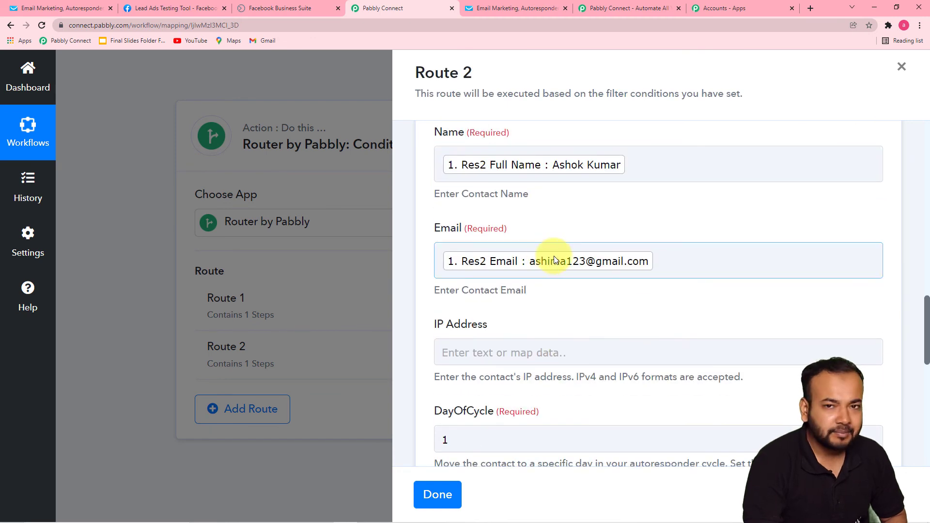
pyautogui.scroll(-5, 555, 260)
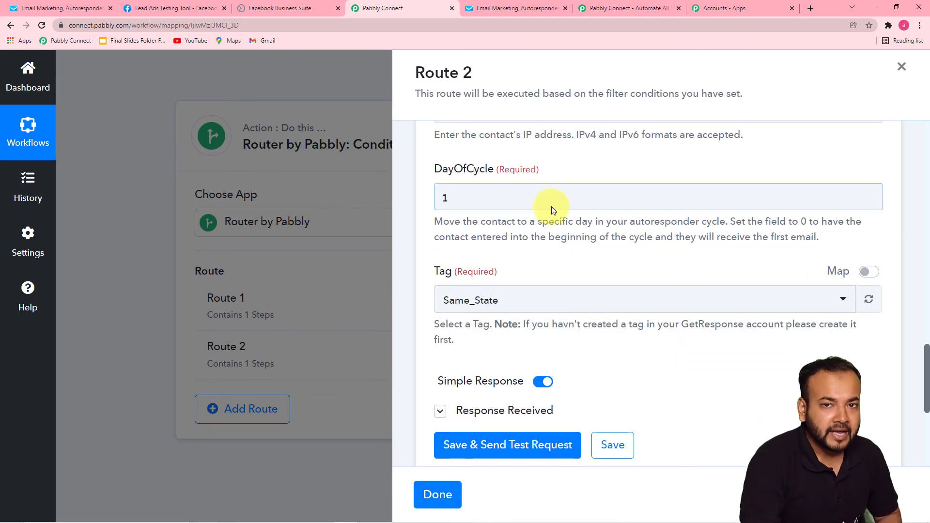
pyautogui.scroll(4, 553, 211)
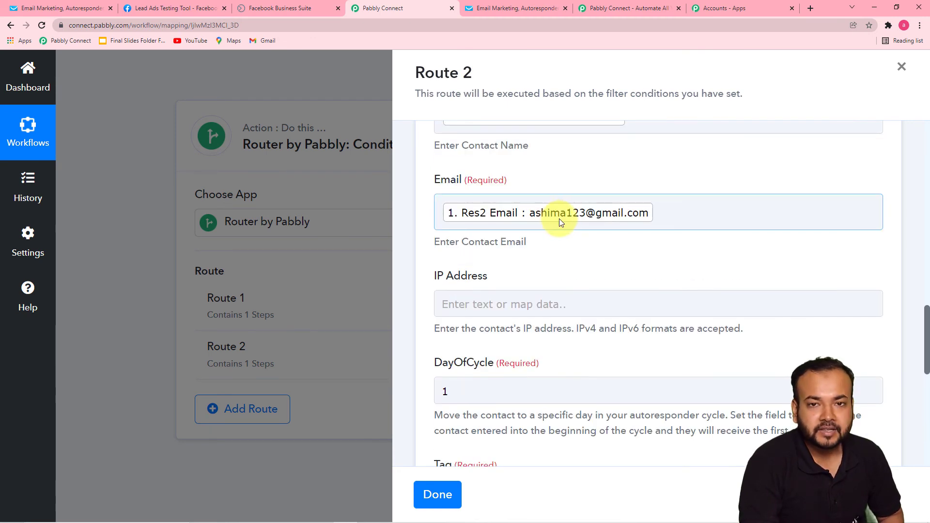
pyautogui.scroll(3, 559, 219)
pyautogui.scroll(-8, 559, 219)
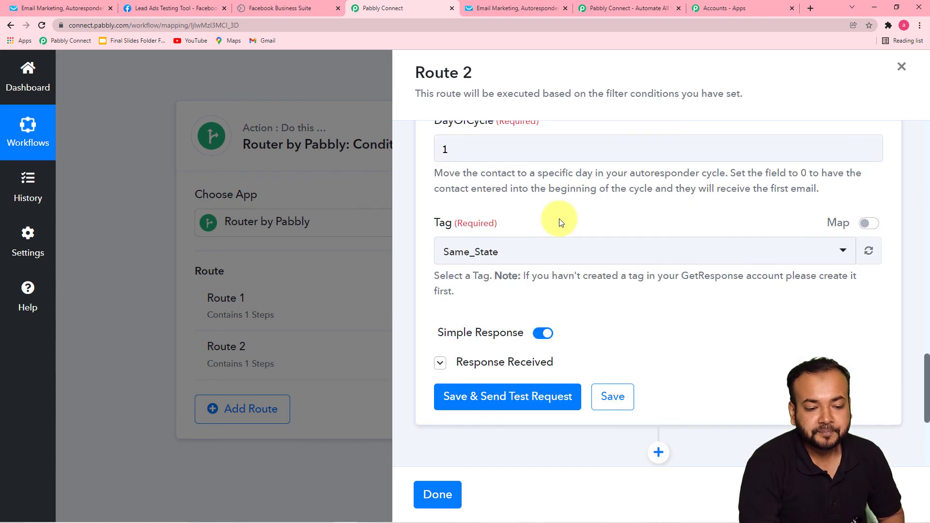
pyautogui.scroll(-1, 559, 219)
# Examine the response received by Route 2's GetResponse action
pyautogui.click(496, 321)
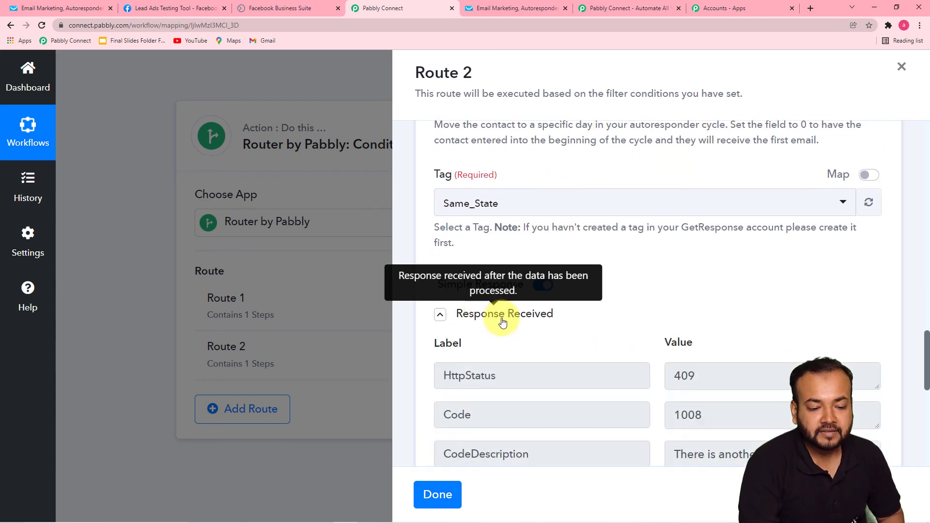
pyautogui.scroll(-4, 542, 293)
pyautogui.scroll(2, 513, 204)
pyautogui.scroll(3, 484, 169)
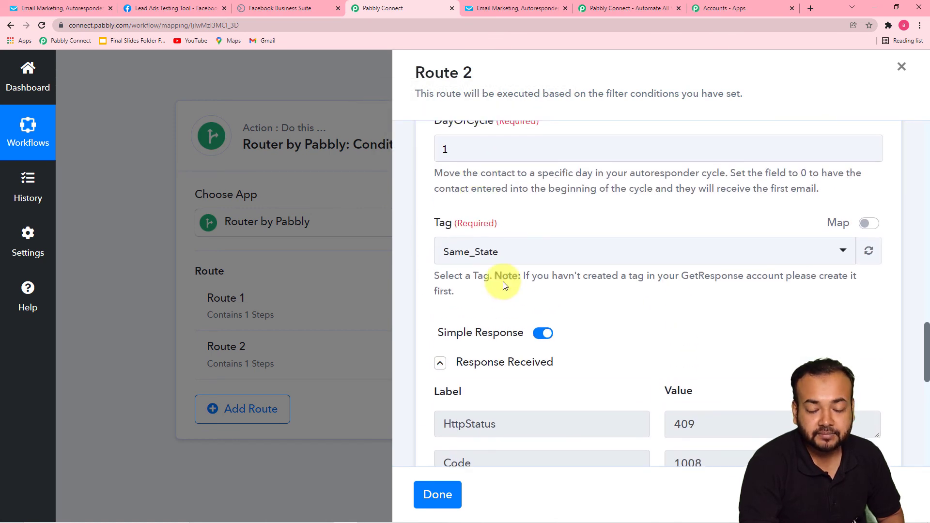
pyautogui.scroll(-4, 505, 285)
pyautogui.scroll(-3, 506, 281)
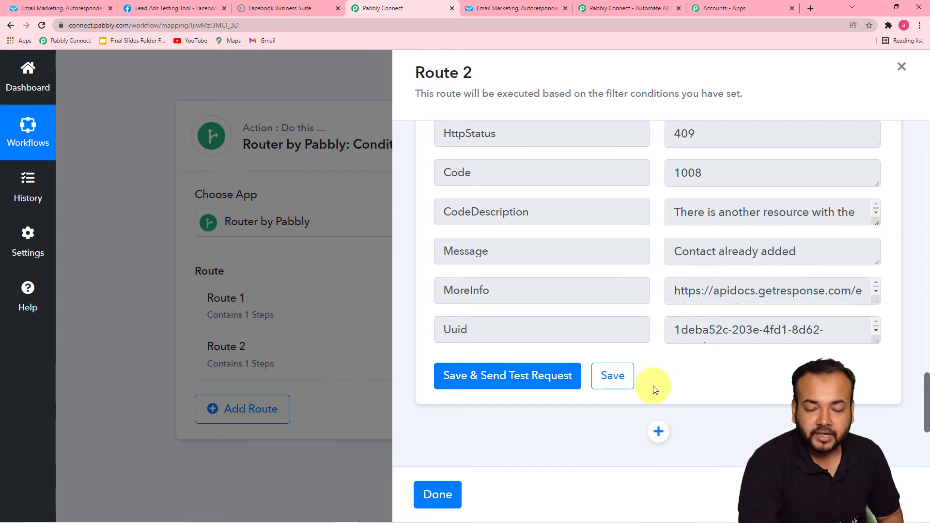
# Save Route 2's GetResponse action again and close the route settings
pyautogui.click(622, 382)
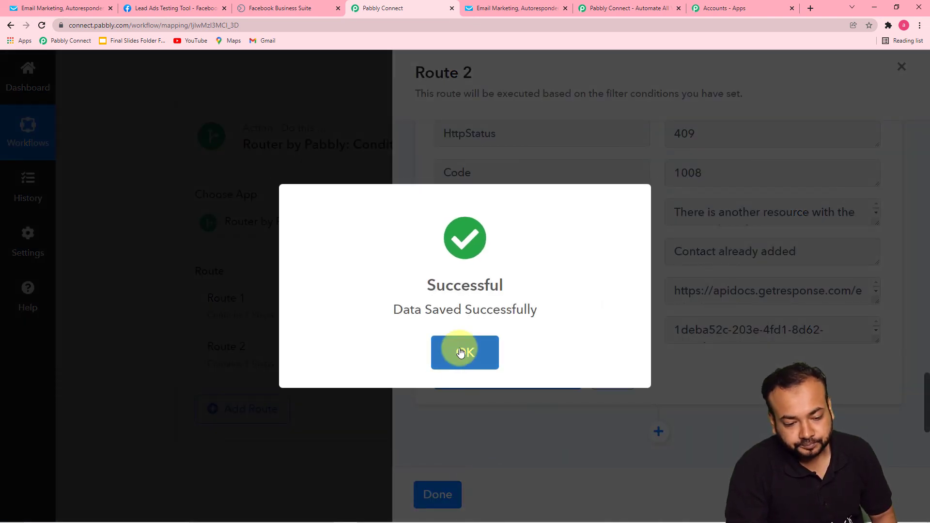
pyautogui.click(460, 352)
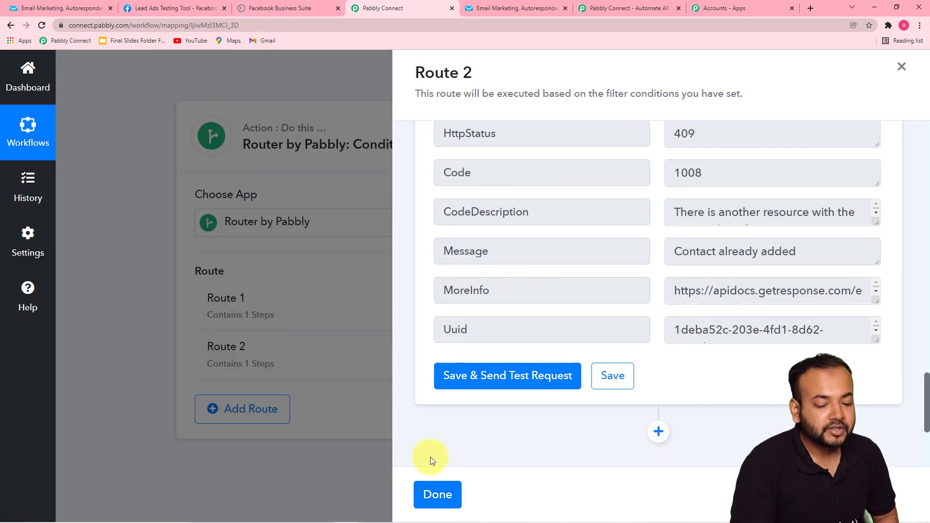
pyautogui.click(433, 492)
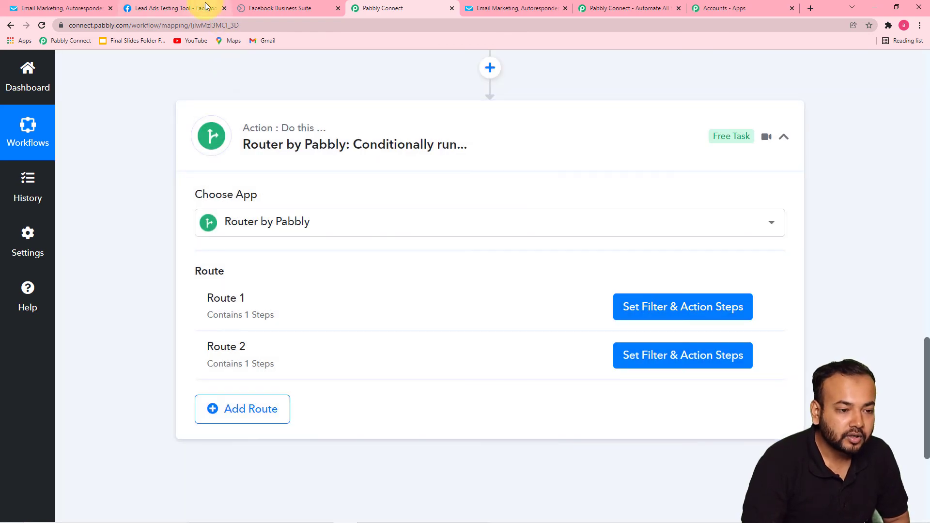
# Switch to the Facebook Lead Ads Testing Tool, close the open form preview, and delete the existing test lead
pyautogui.click(206, 6)
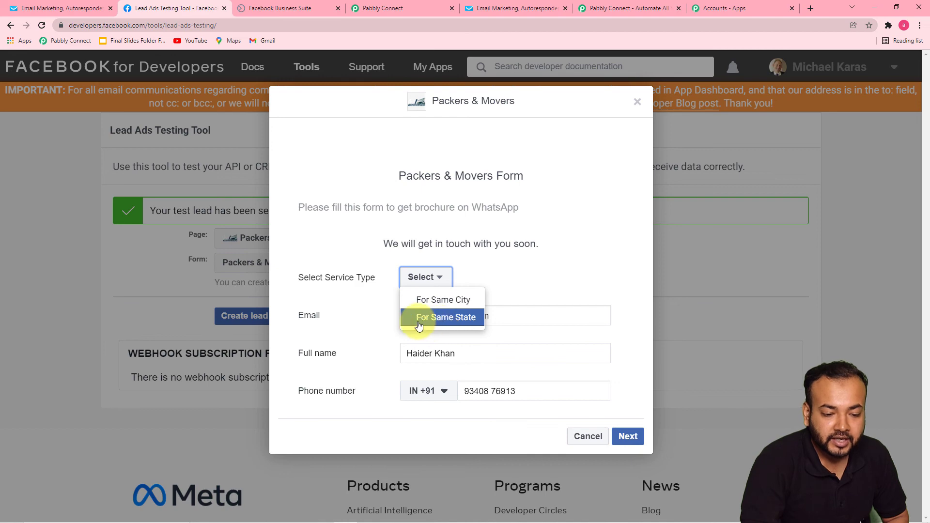
pyautogui.click(634, 107)
pyautogui.click(636, 104)
pyautogui.scroll(-1, 417, 334)
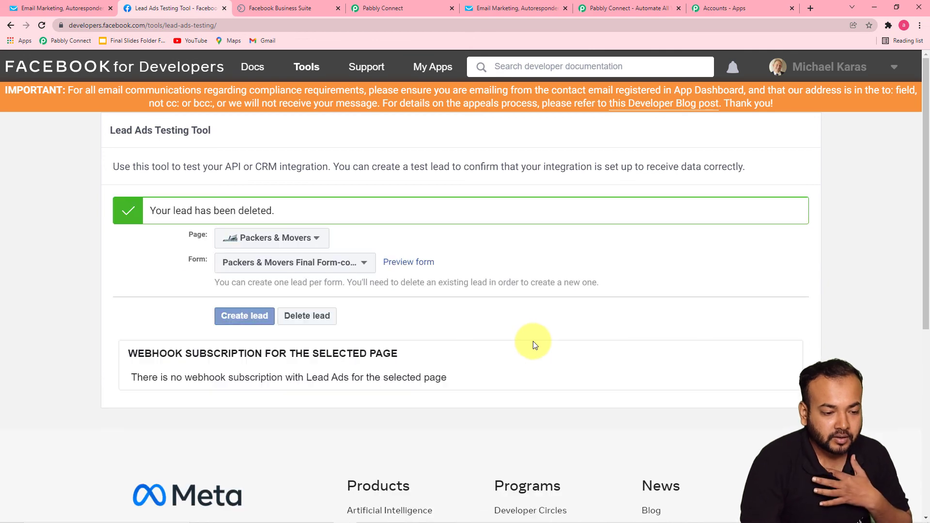
# Preview the Packers & Movers form and set its service type to For Same State
pyautogui.click(426, 264)
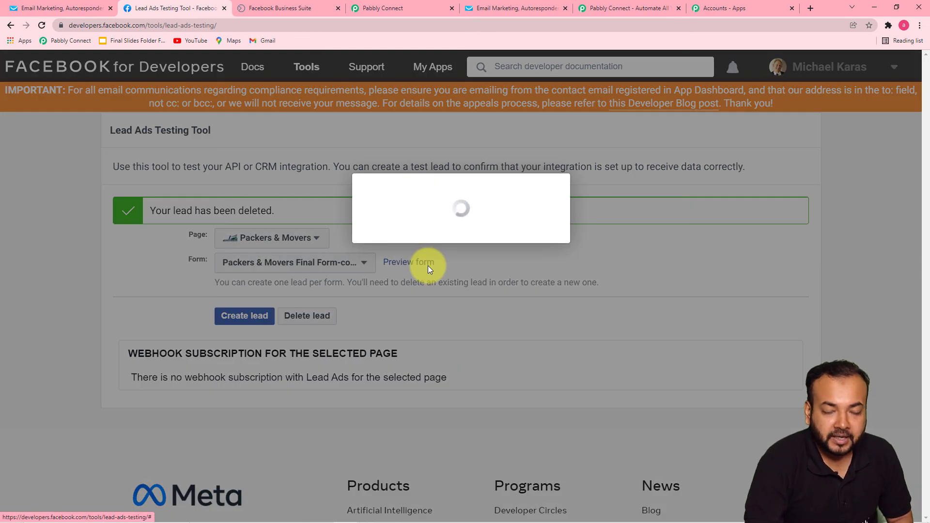
pyautogui.click(420, 280)
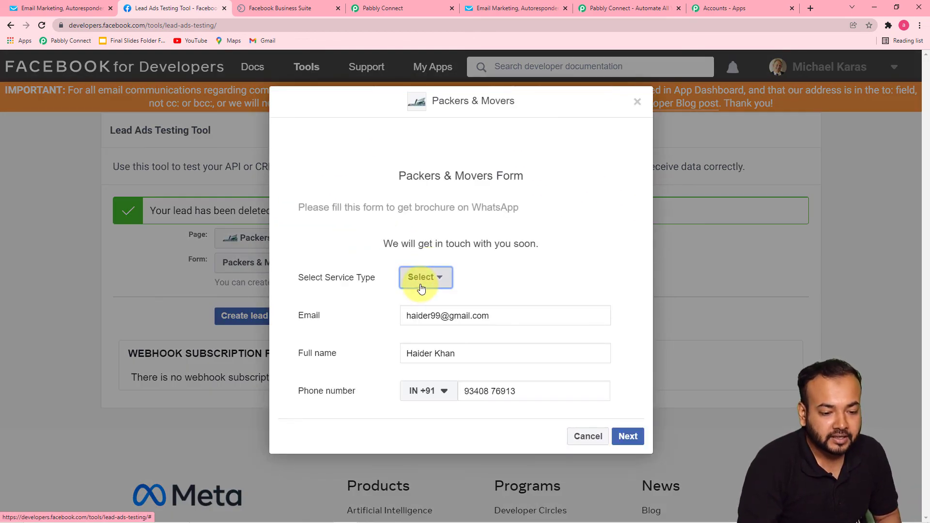
pyautogui.click(426, 317)
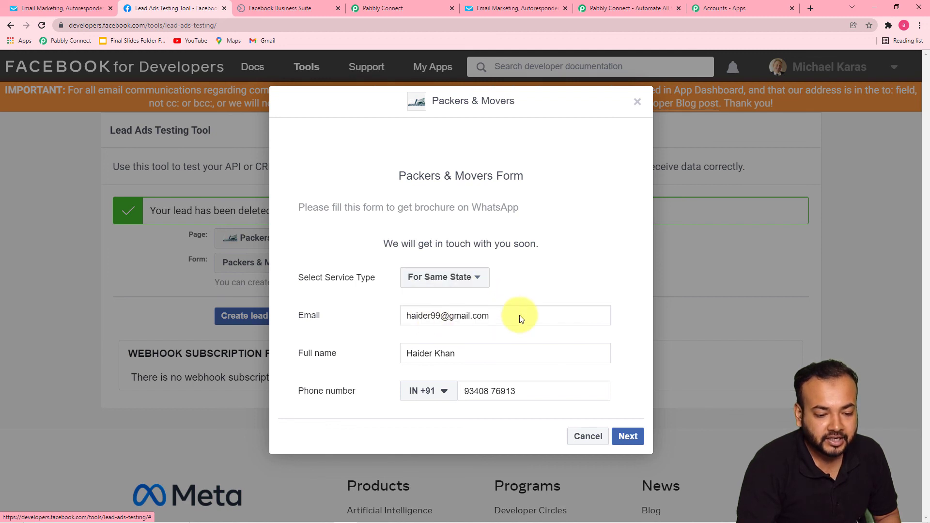
# Replace the email address and full name in the test form with a new lead's details
pyautogui.click(504, 315)
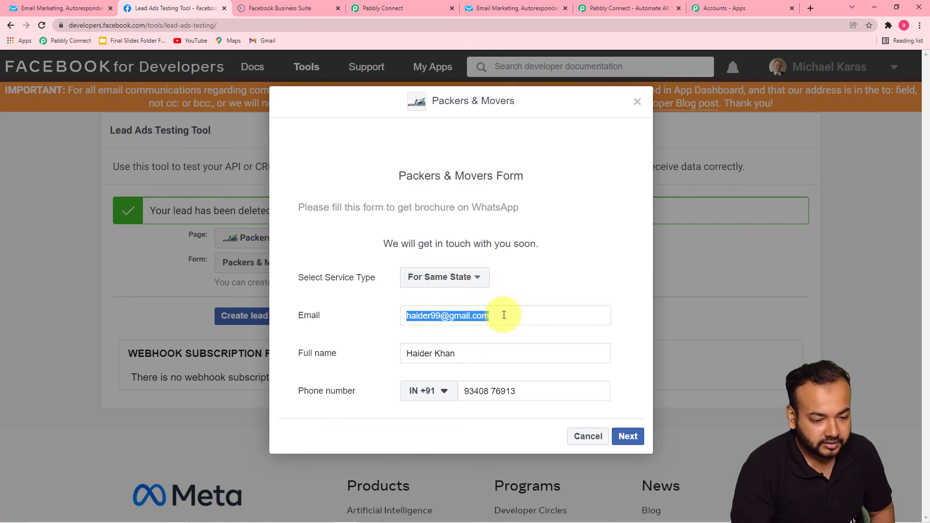
pyautogui.write('z')
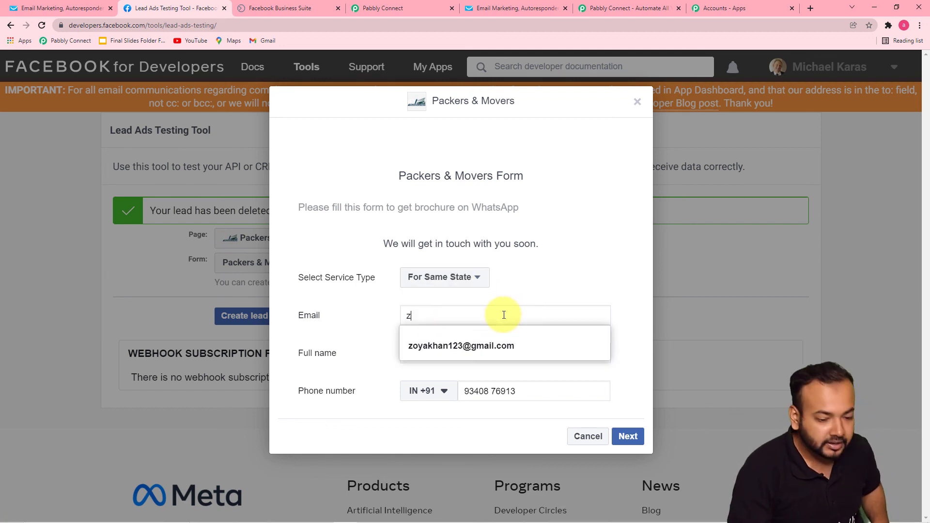
pyautogui.click(481, 343)
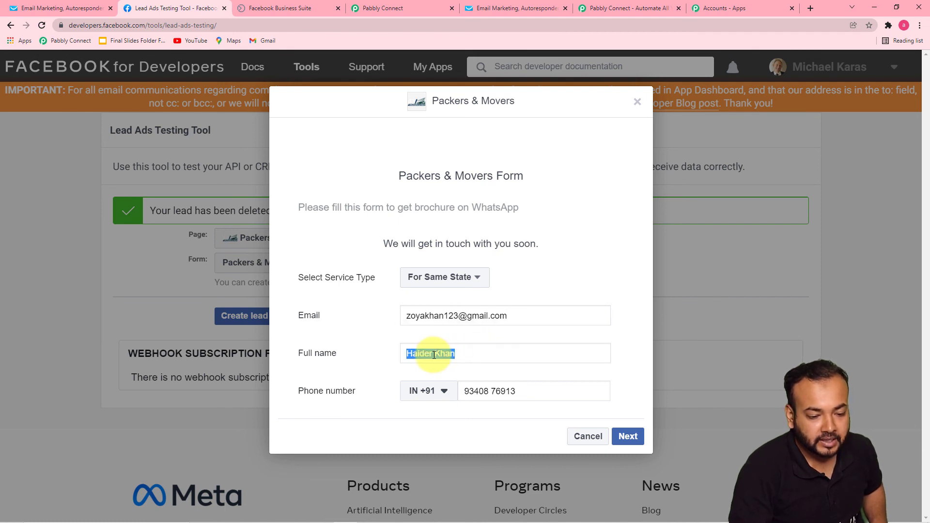
pyautogui.write('Harsdh')
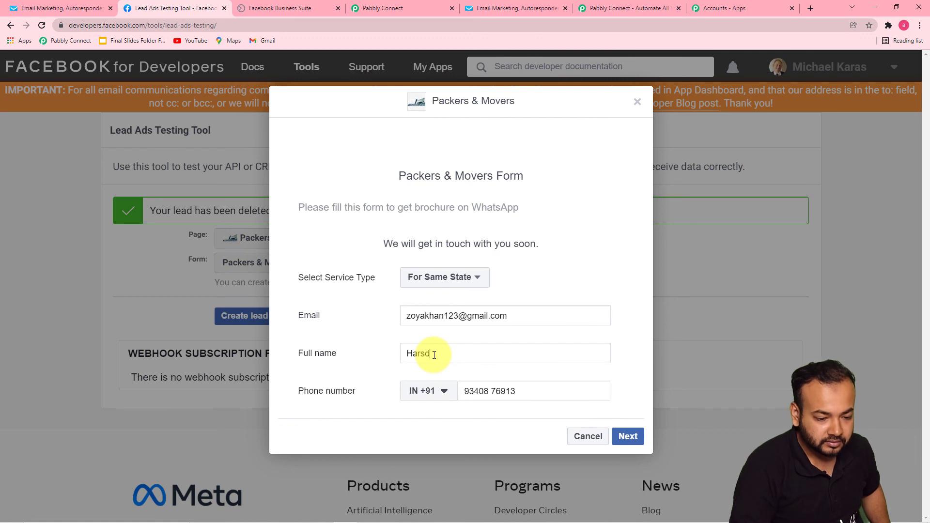
pyautogui.press('BackSpace')
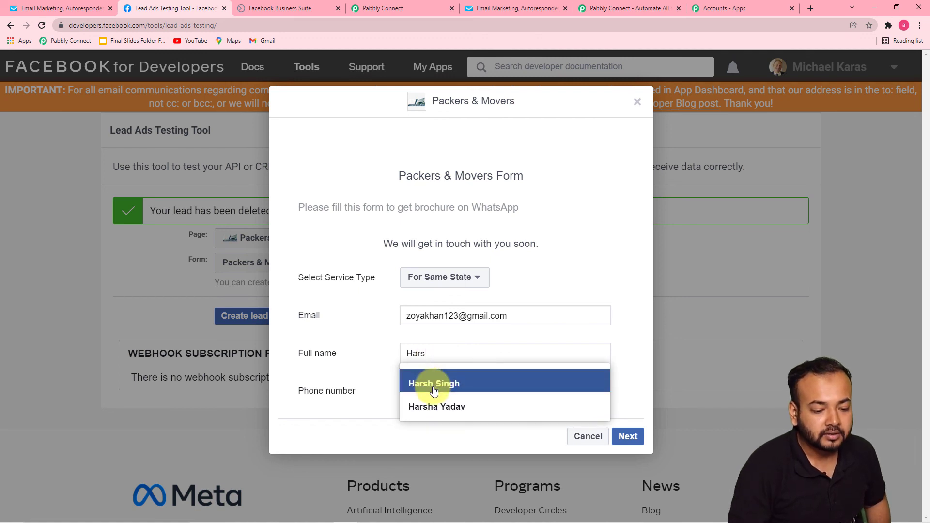
pyautogui.click(426, 406)
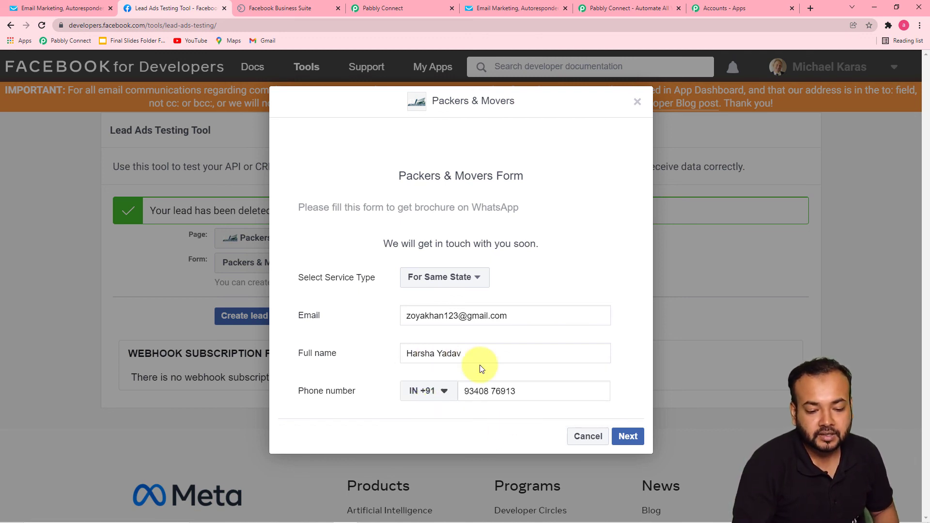
# Submit the Same State test lead, close the form, and switch to the GetResponse contacts list
pyautogui.click(628, 437)
pyautogui.click(625, 276)
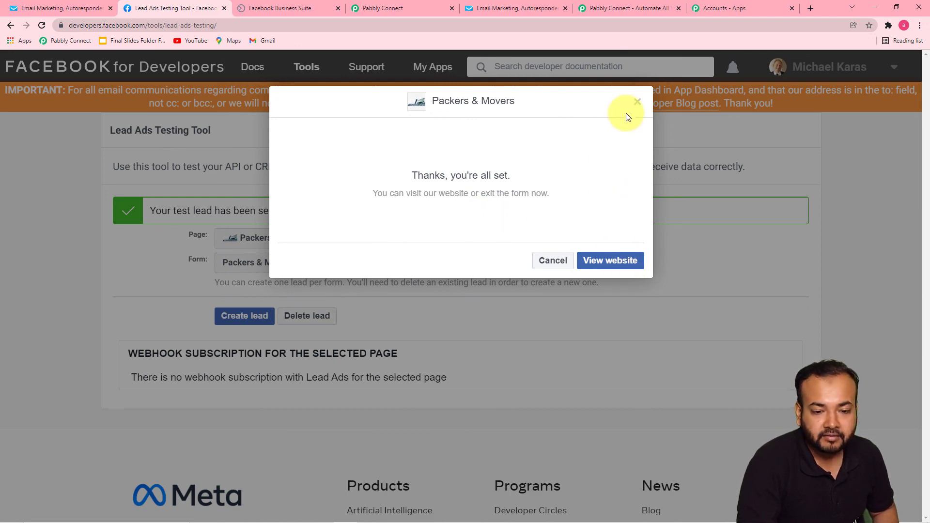
pyautogui.click(637, 101)
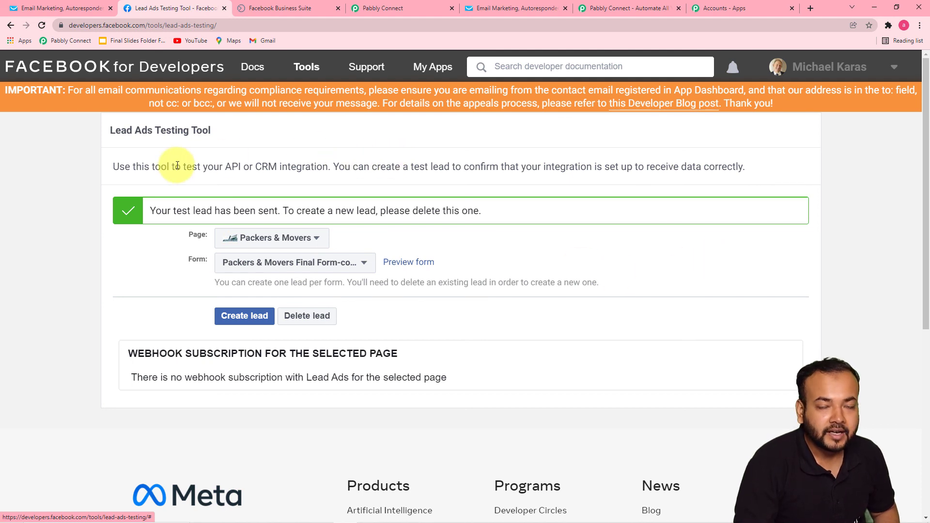
pyautogui.click(43, 6)
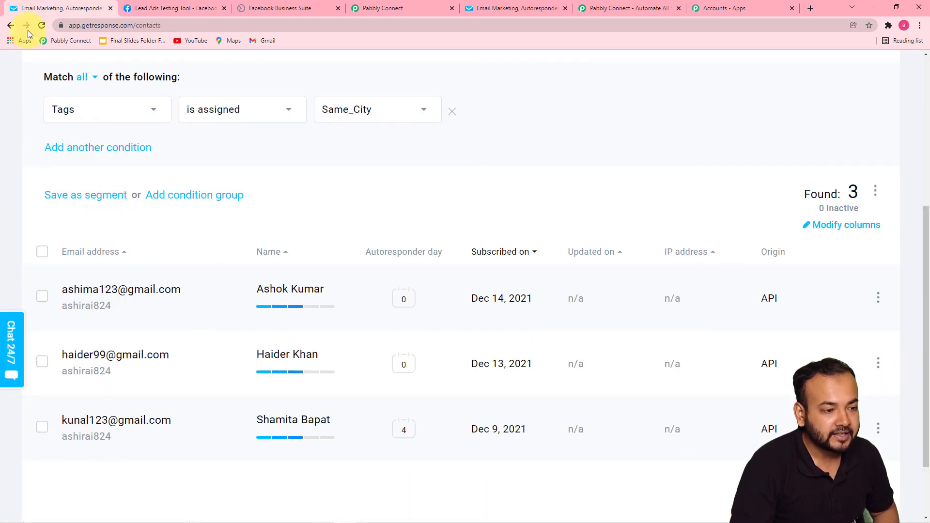
# Change the contact search condition to tag Same_State is assigned and apply it
pyautogui.click(386, 121)
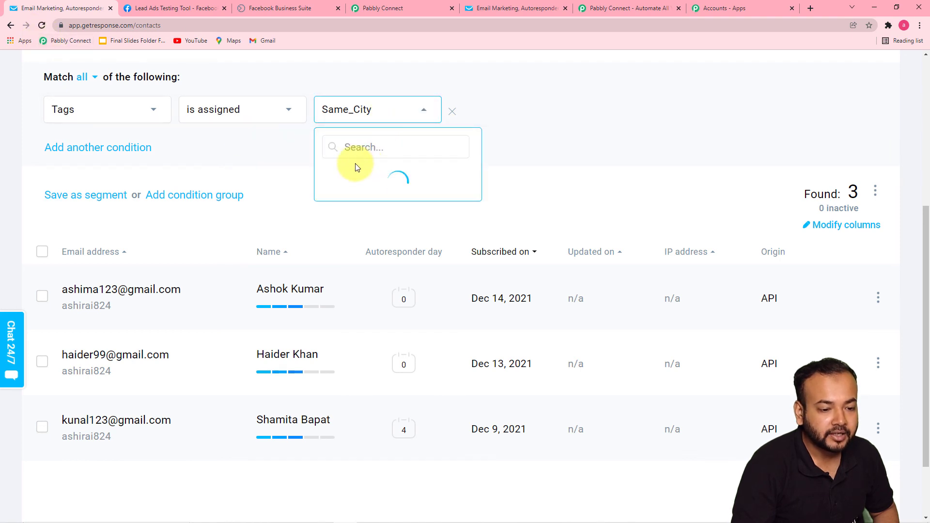
pyautogui.click(348, 196)
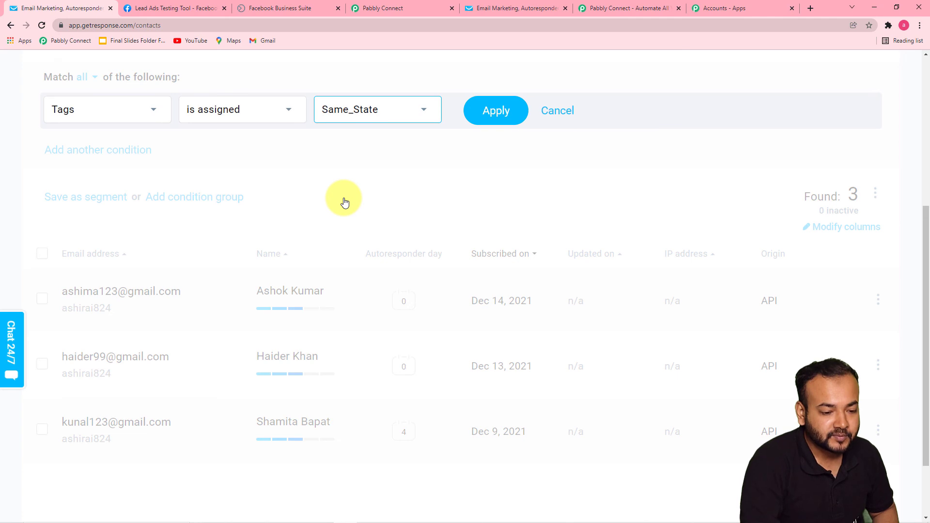
pyautogui.click(484, 112)
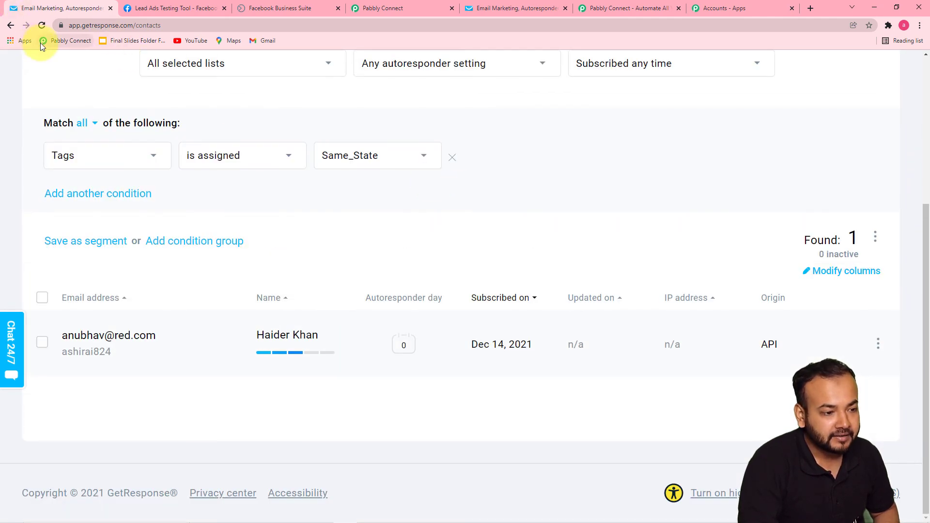
# Reload the contacts page, check the Same_State results for the new test lead, and switch to the Pabbly Connect workflow
pyautogui.click(41, 25)
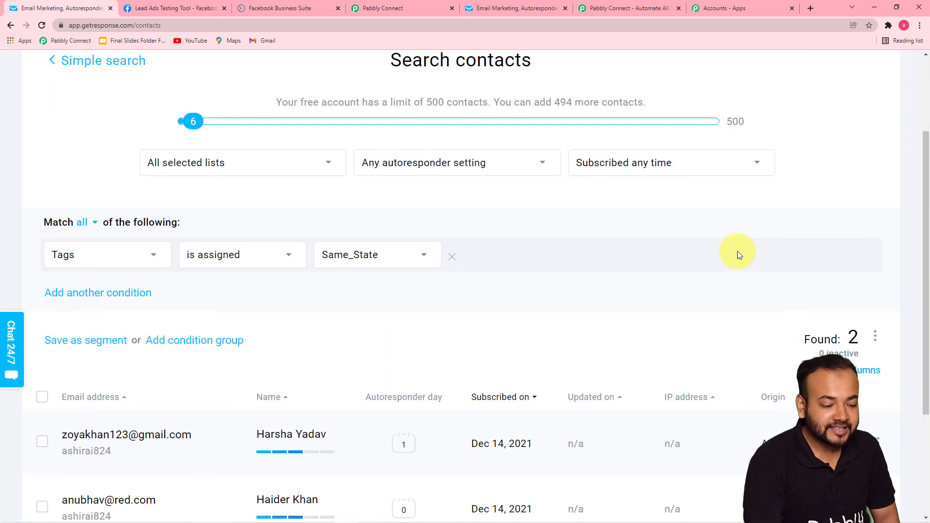
pyautogui.scroll(-2, 687, 265)
pyautogui.scroll(-1, 687, 266)
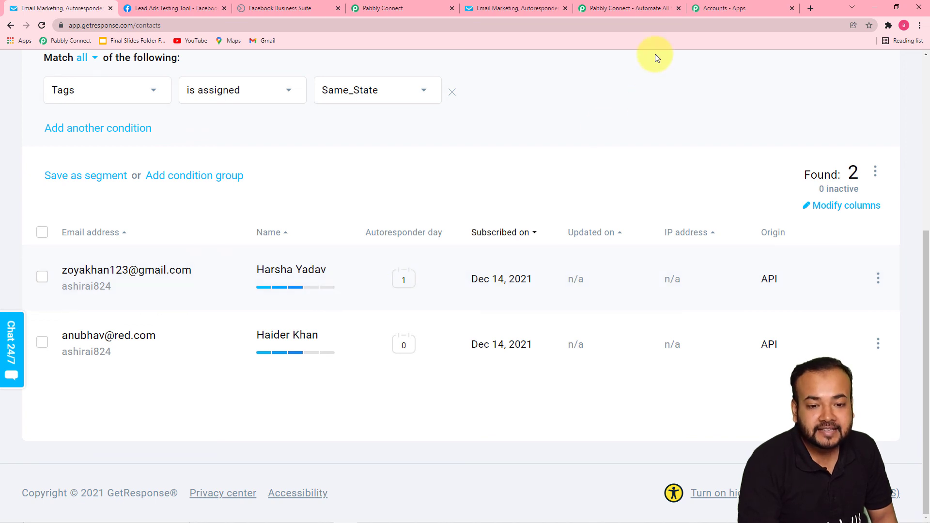
pyautogui.click(413, 11)
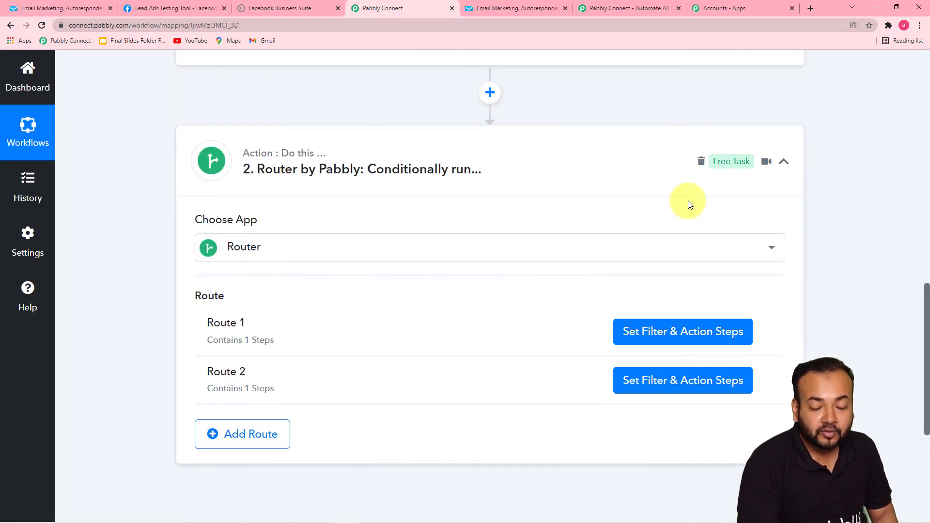